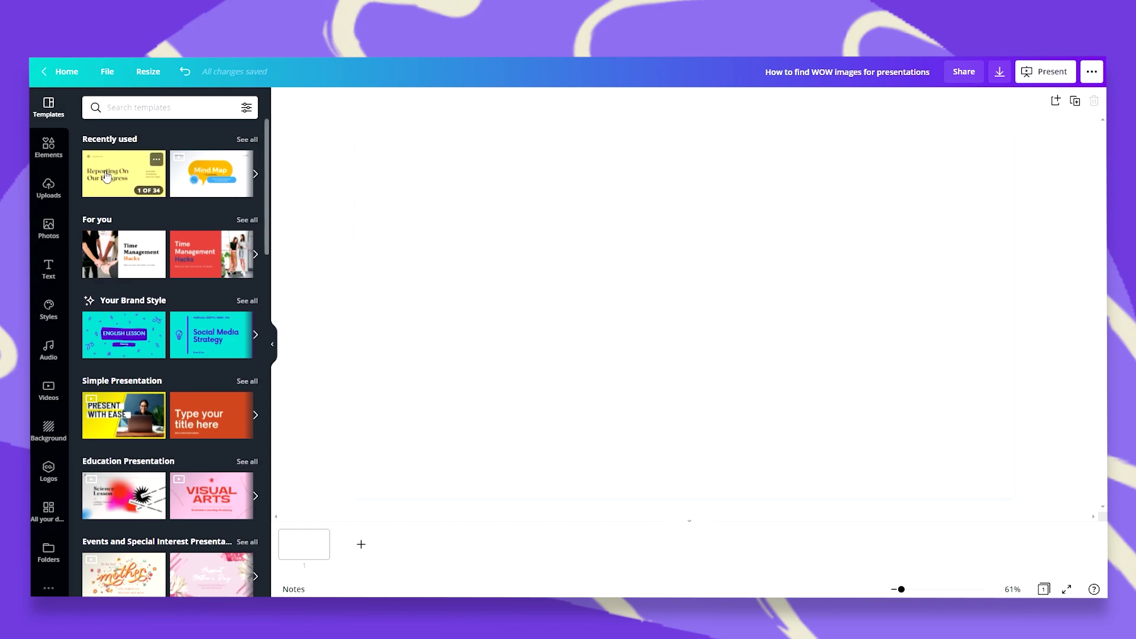
- Apply the Yellow and Gray Minimalist template's 'Reporting On Our Progress' page to the first slide
left_click(136, 178)
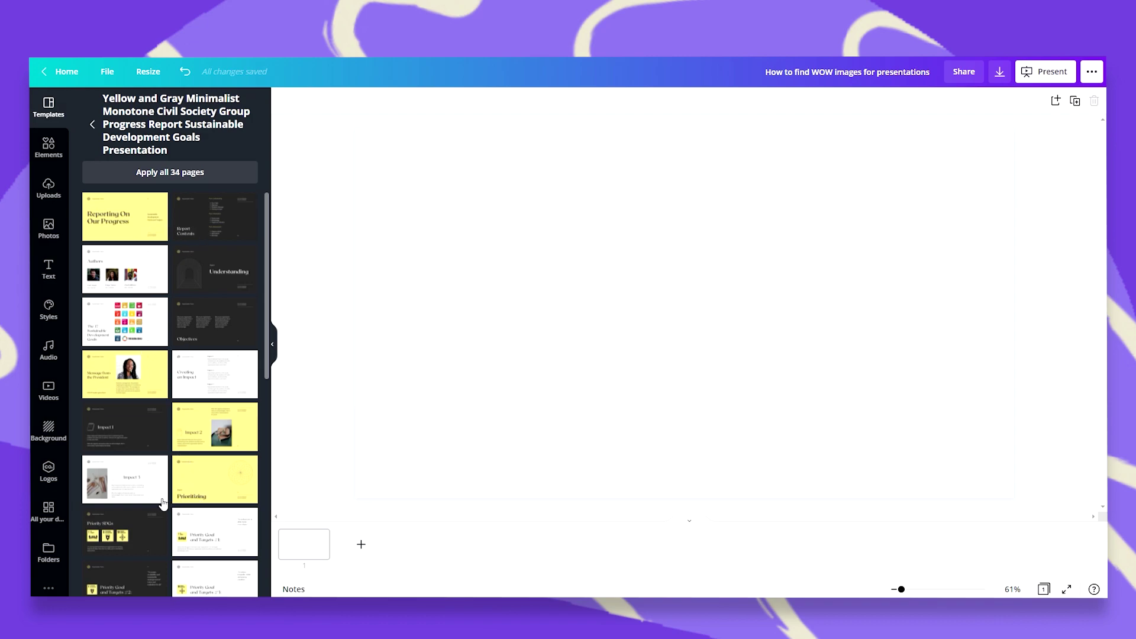
scroll(164, 503, "down", 2)
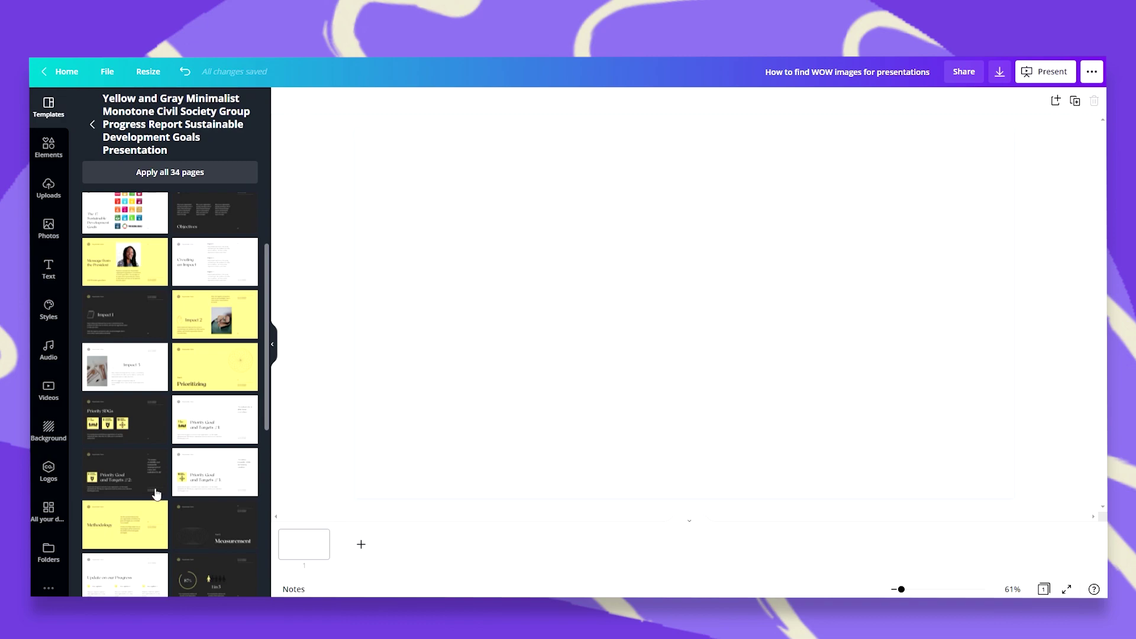
scroll(159, 499, "up", 2)
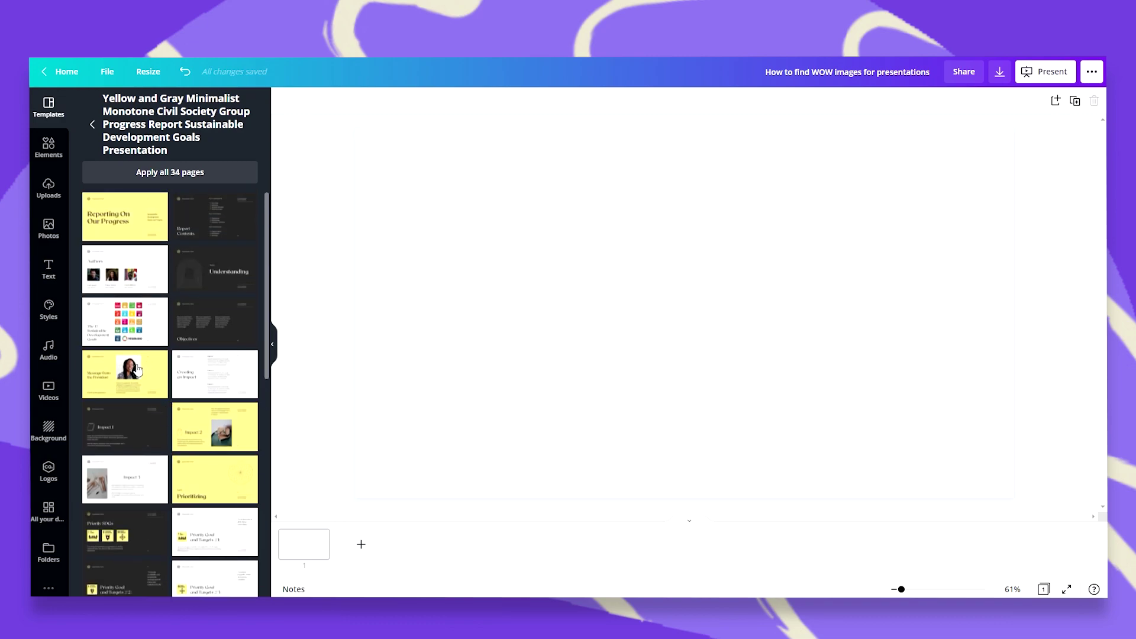
left_click(107, 216)
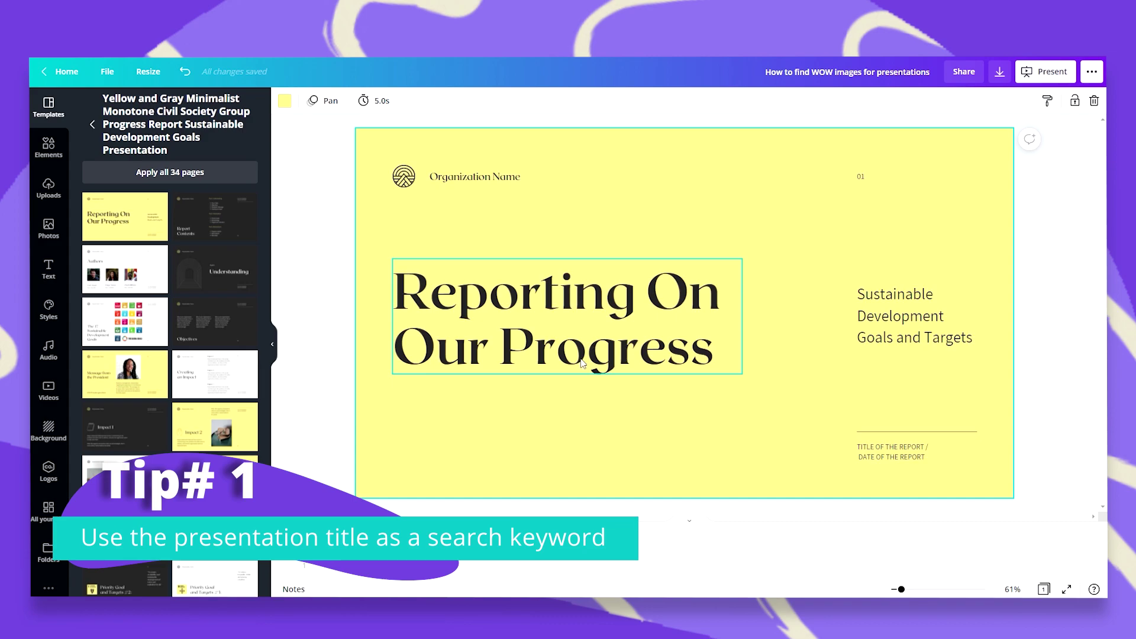
- Search Photos for 'progress' and set the wooden-block stairs photo as the slide background
left_click(52, 231)
left_click(172, 105)
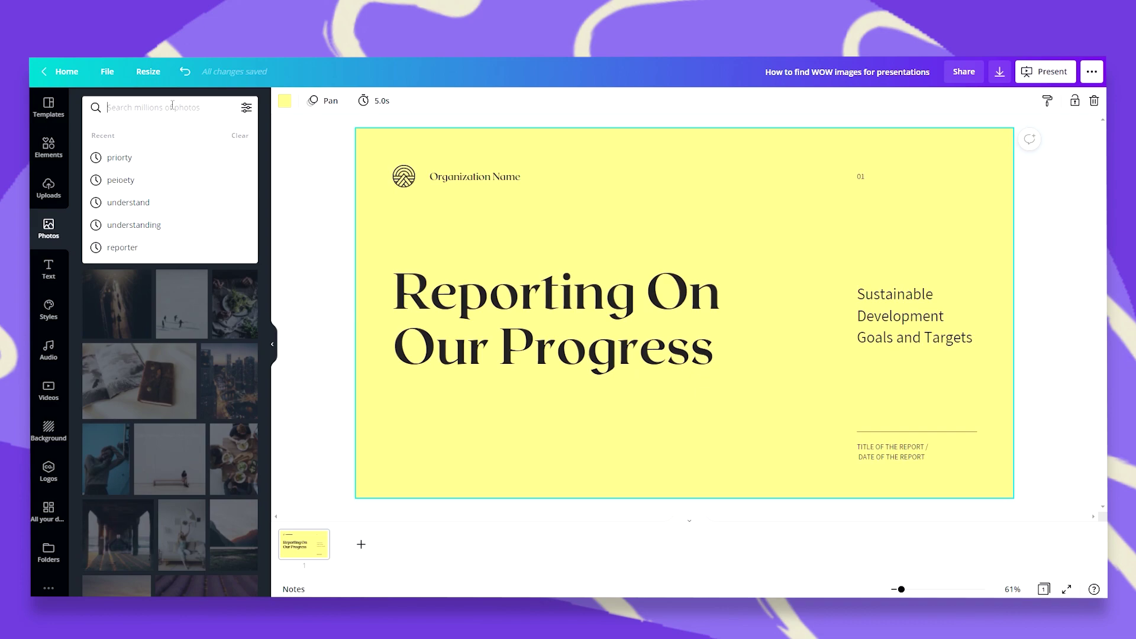
type("prog")
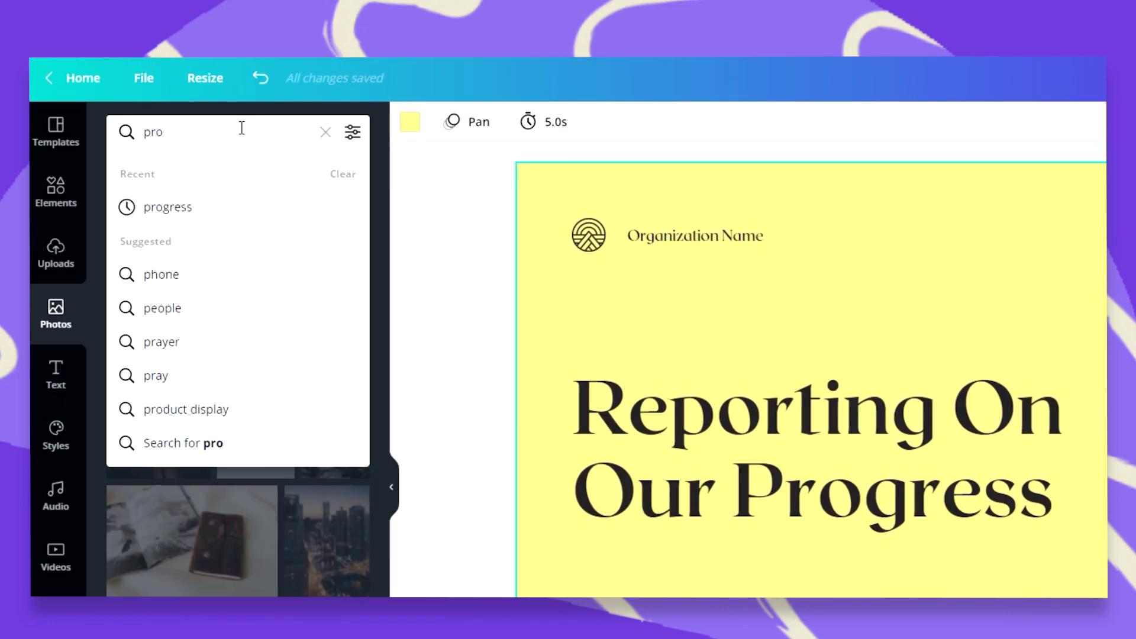
type("ress")
key("Return")
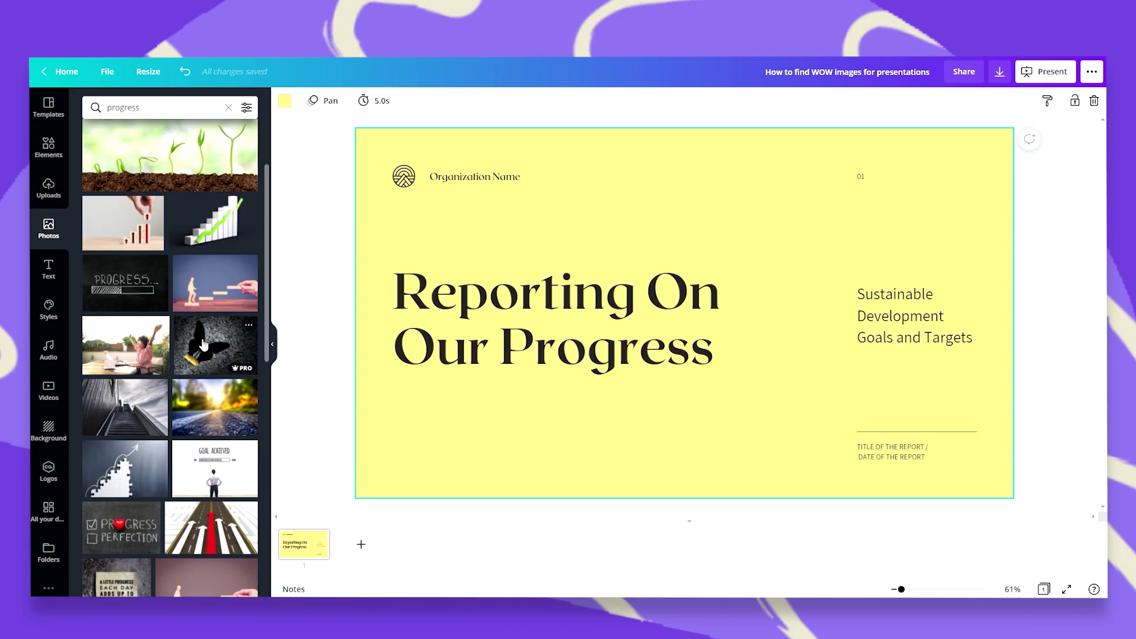
scroll(289, 492, "down", 3)
scroll(204, 347, "down", 10)
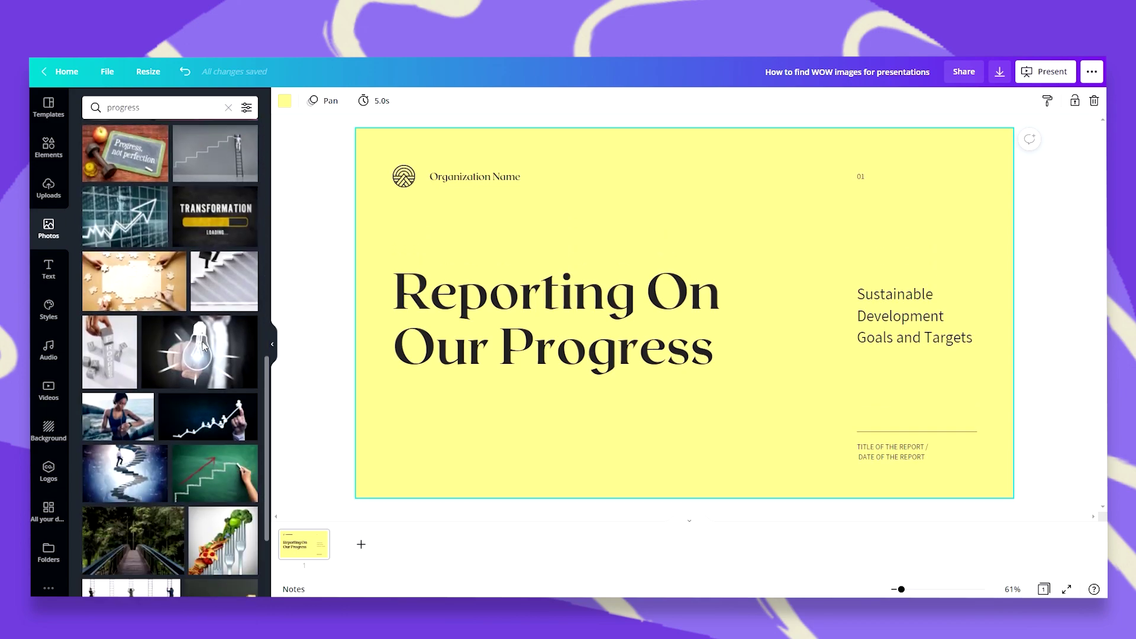
left_click_drag(220, 378, 362, 217)
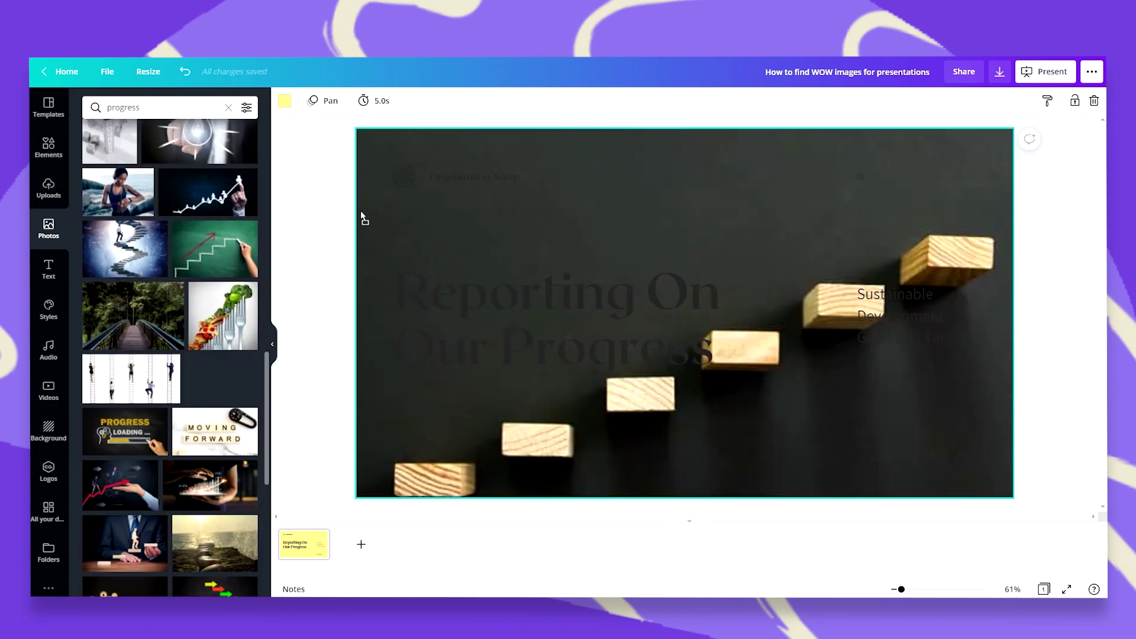
- Move the title higher and turn the title, Organization Name and logo white
left_click_drag(470, 301, 465, 251)
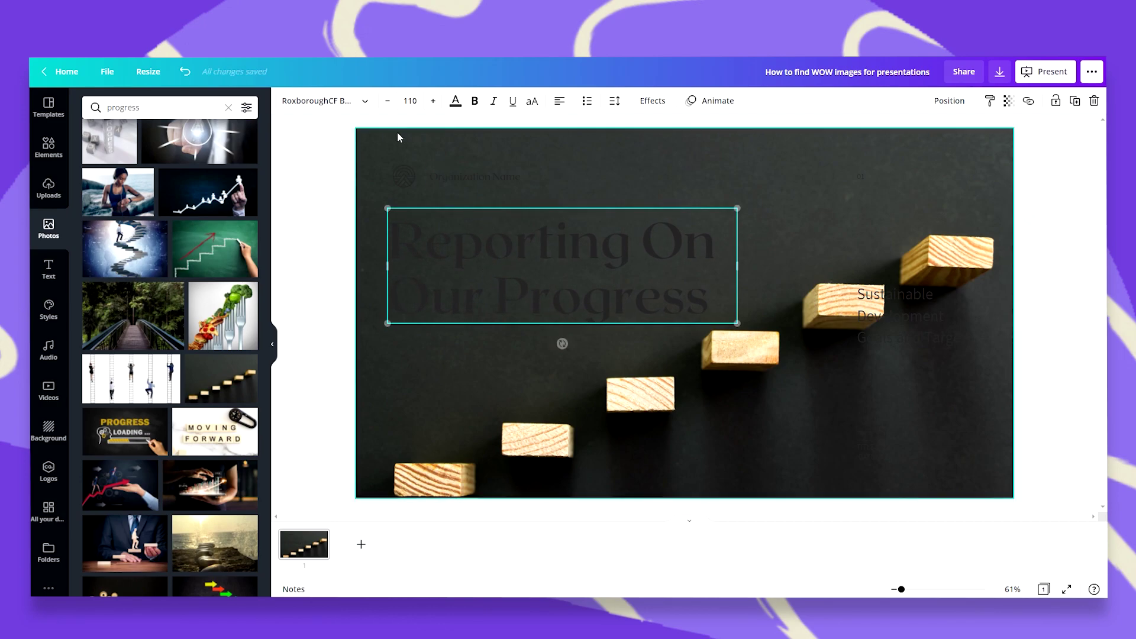
left_click(455, 100)
left_click(154, 304)
left_click(467, 177)
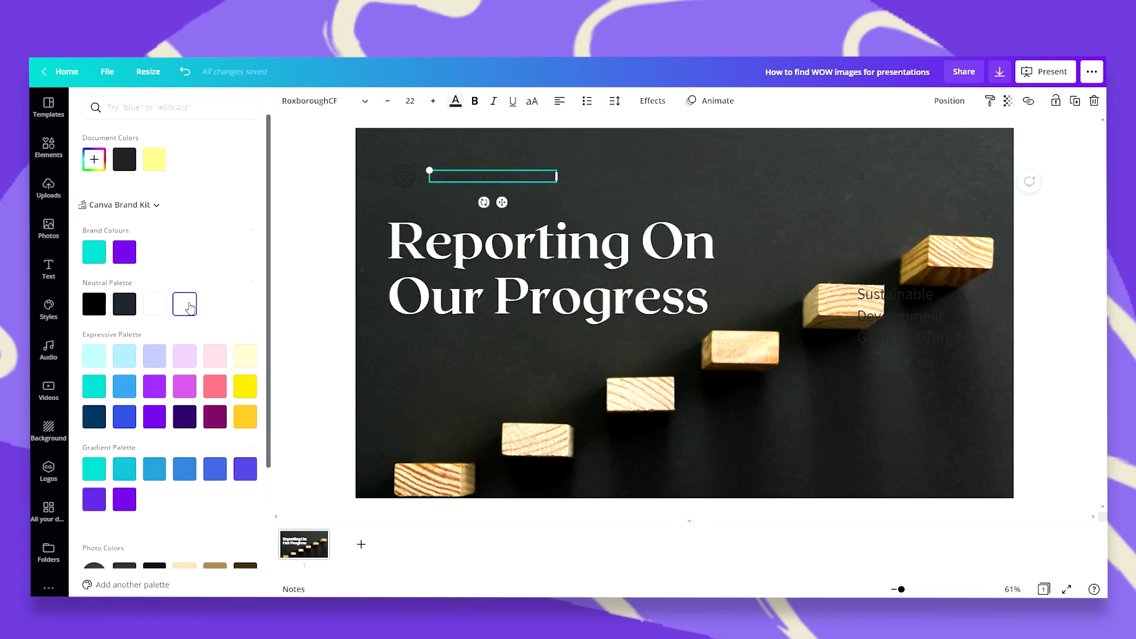
left_click(154, 303)
left_click(409, 182)
left_click(285, 100)
left_click(184, 304)
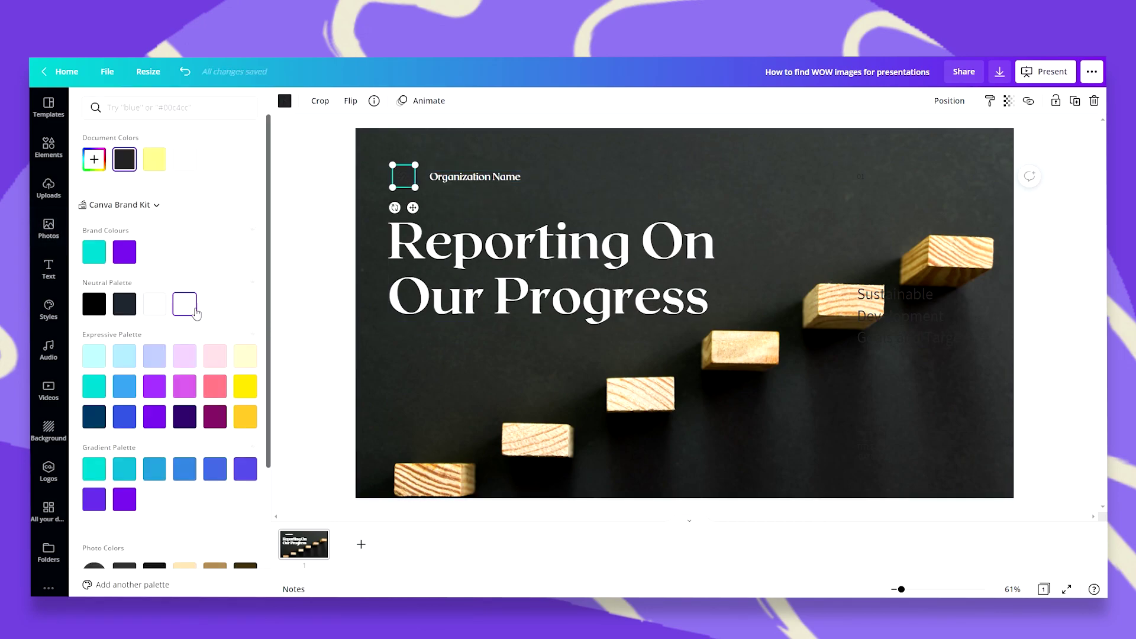
- Turn the 'Sustainable Development Goals and Targets' subtitle white and move it lower
left_click(896, 324)
left_click(455, 100)
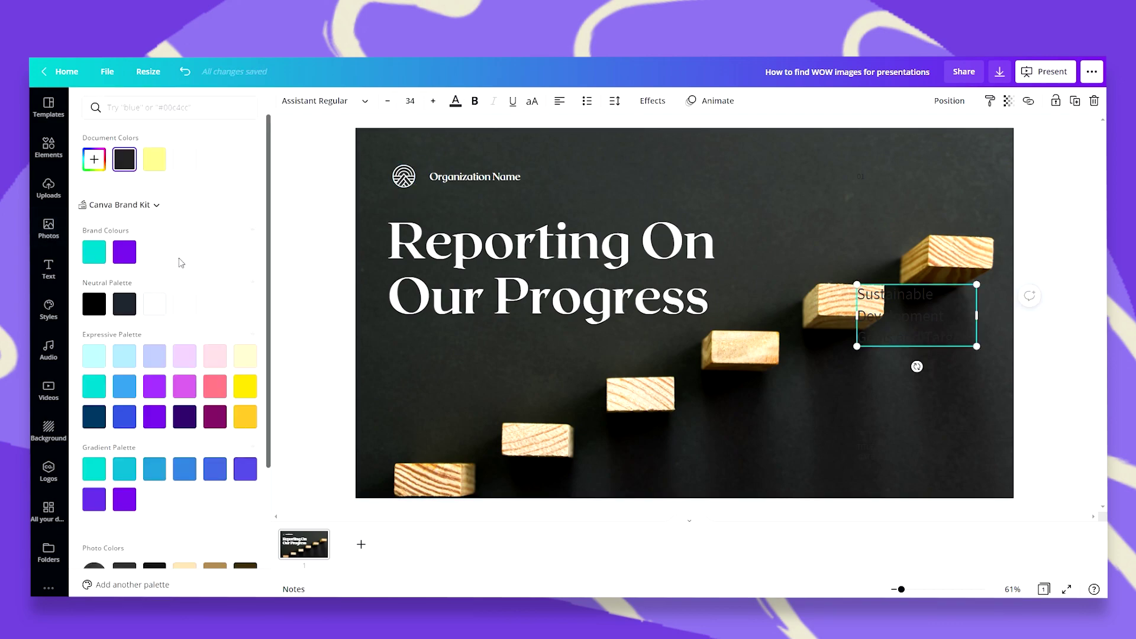
left_click(185, 304)
left_click_drag(899, 324, 899, 399)
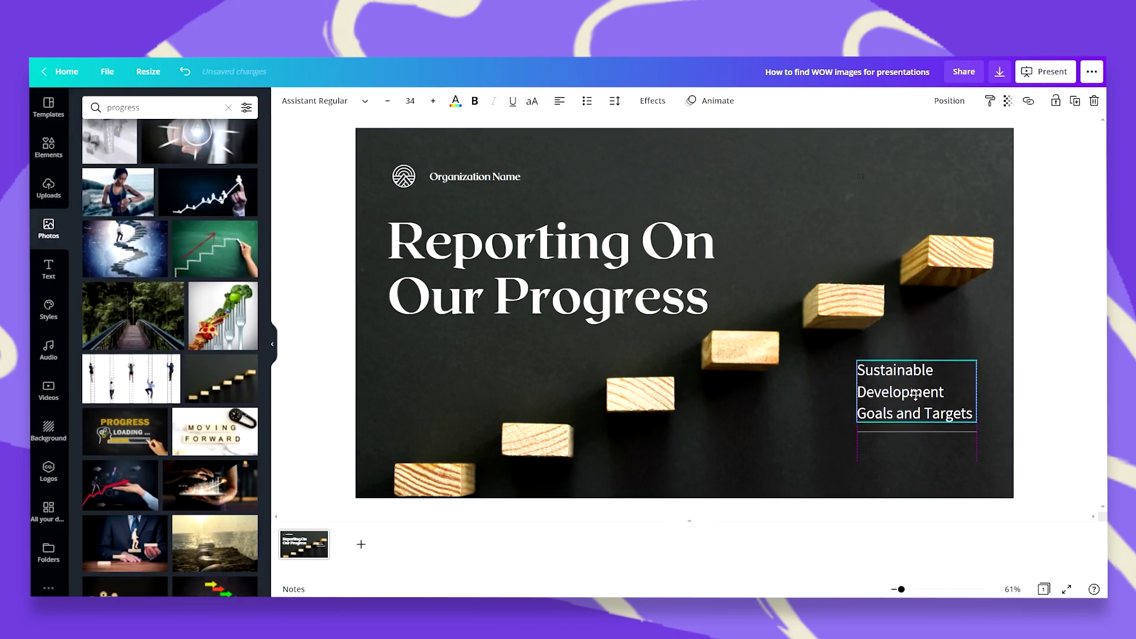
left_click(1043, 334)
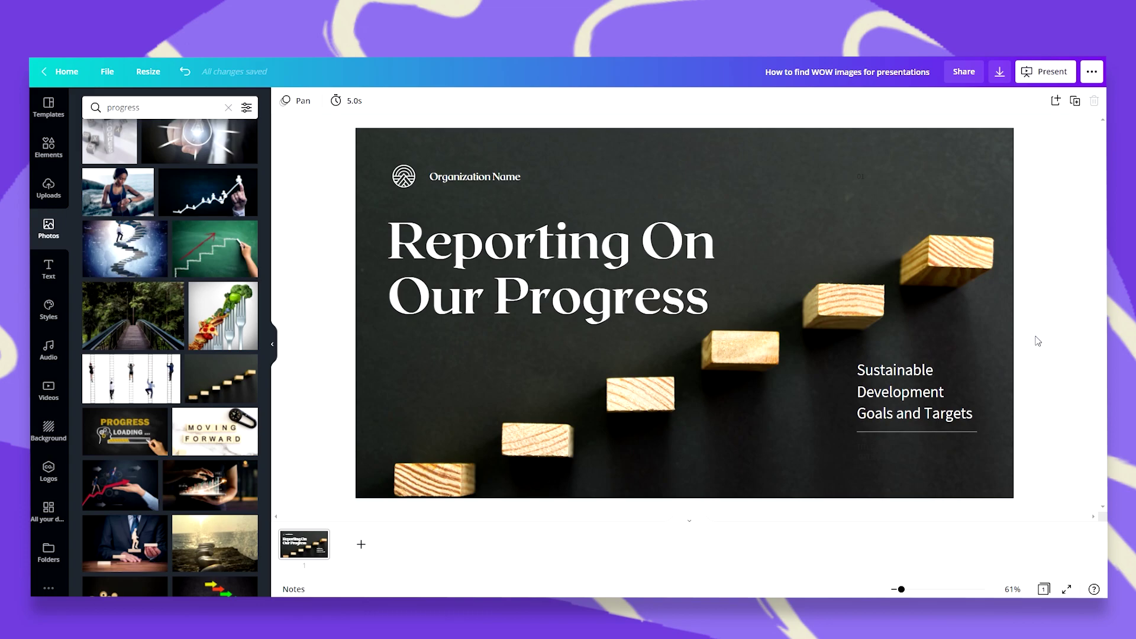
- Preview the Amber duotone on the stairs photo, then cancel to keep it untinted
left_click(422, 371)
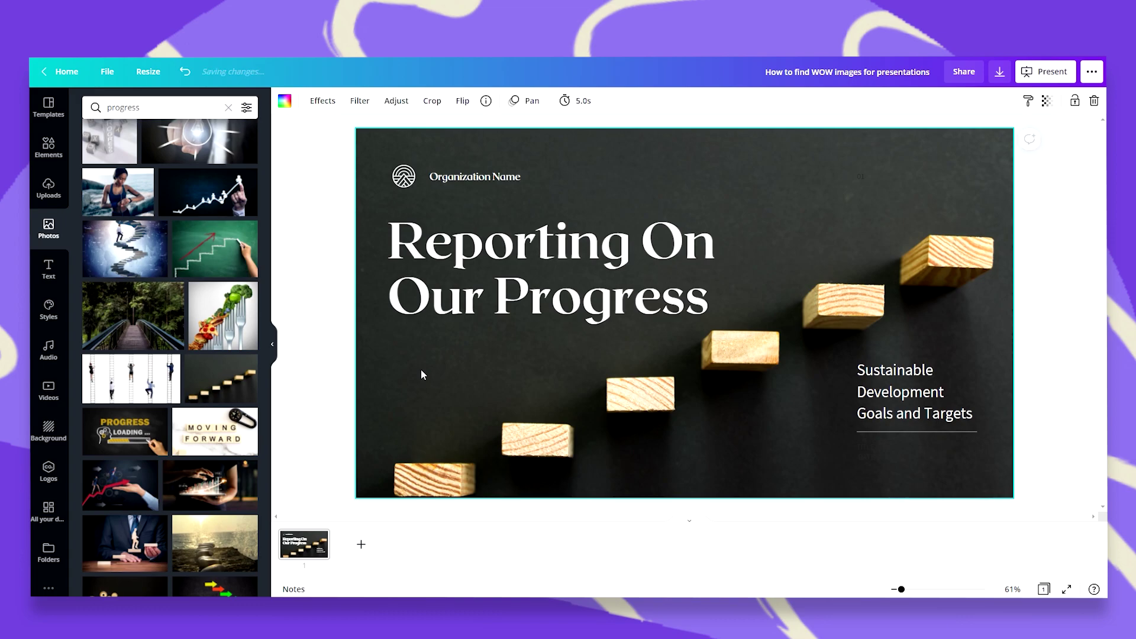
left_click(320, 102)
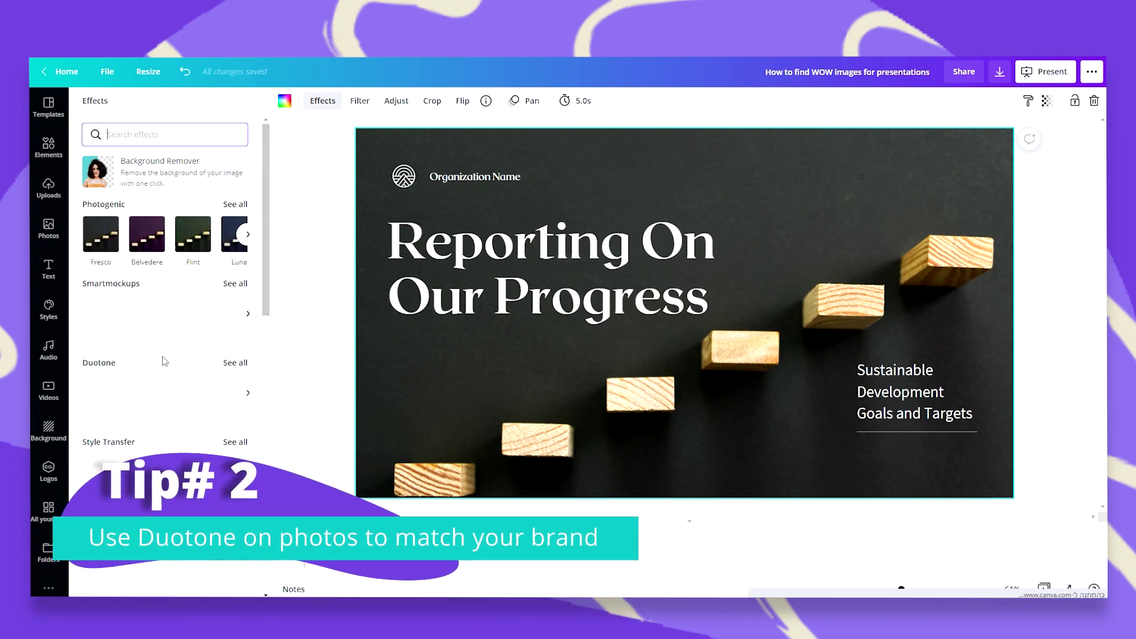
left_click(238, 363)
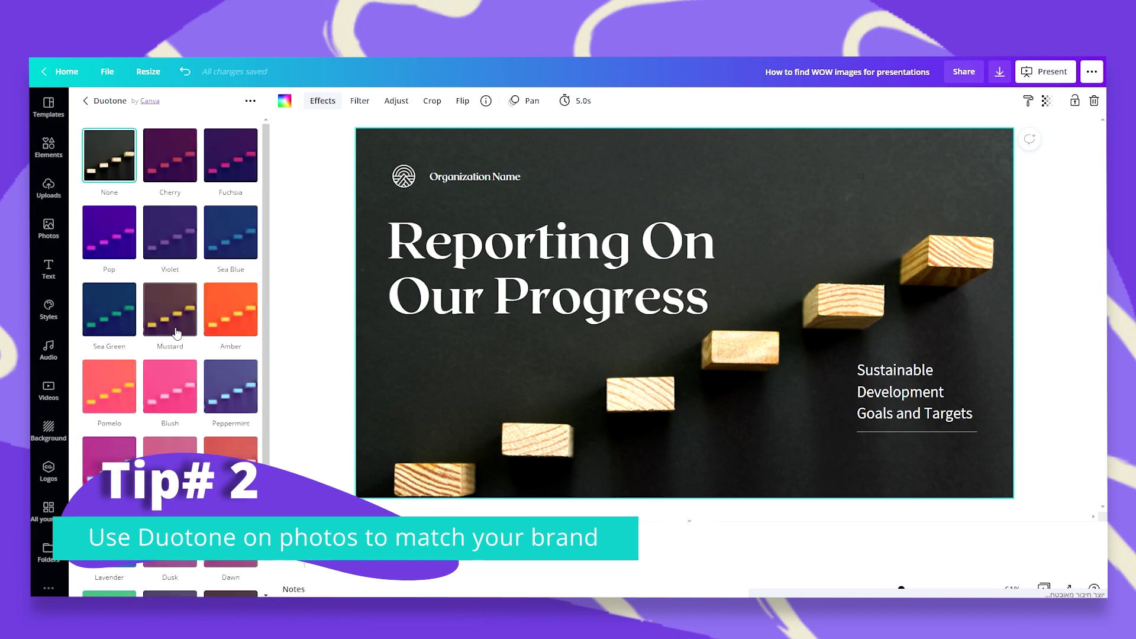
left_click(207, 314)
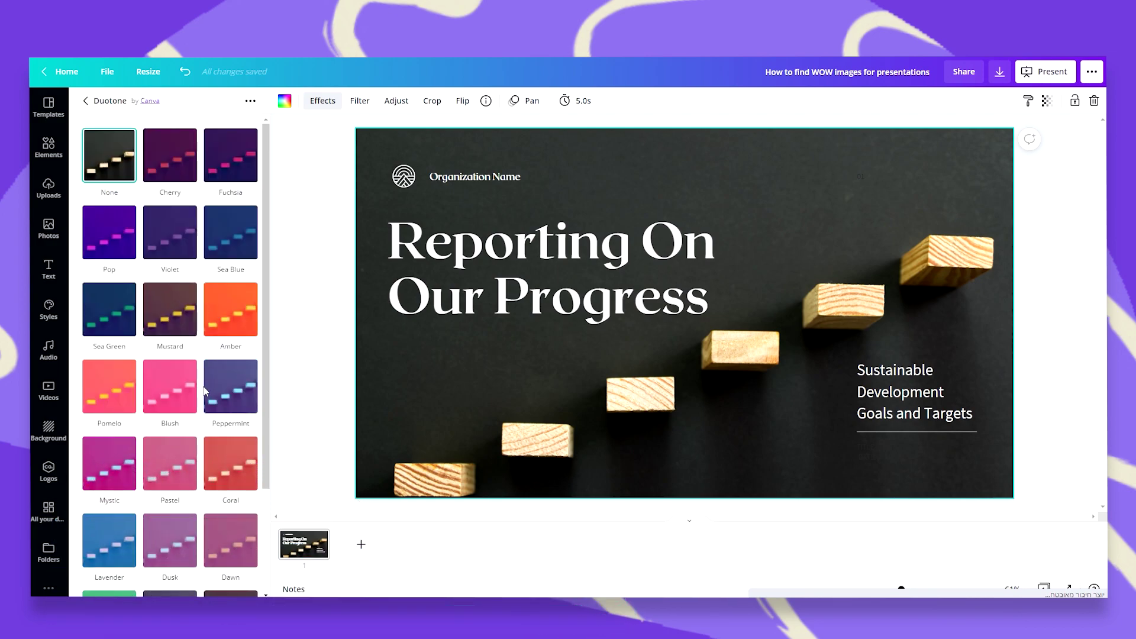
scroll(148, 444, "down", 2)
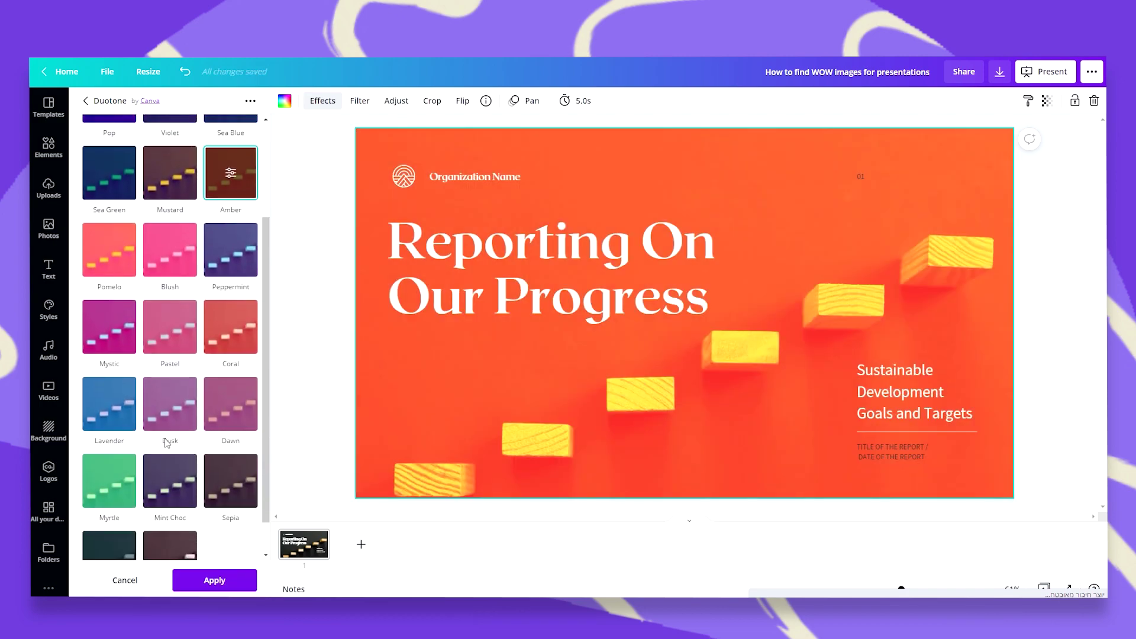
scroll(166, 442, "down", 1)
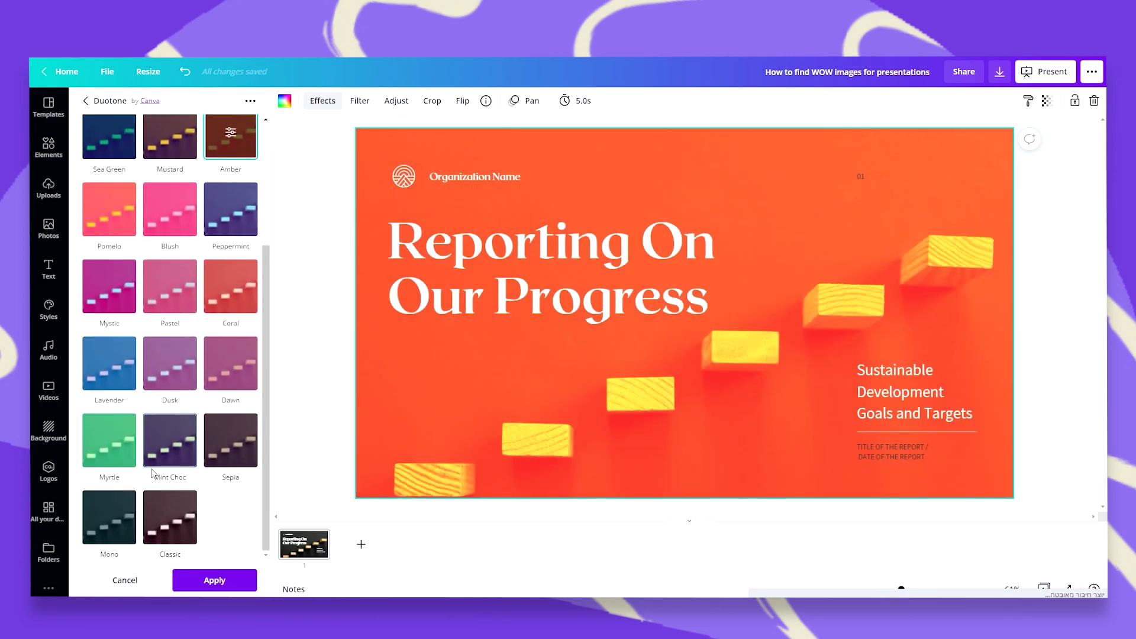
scroll(154, 474, "up", 3)
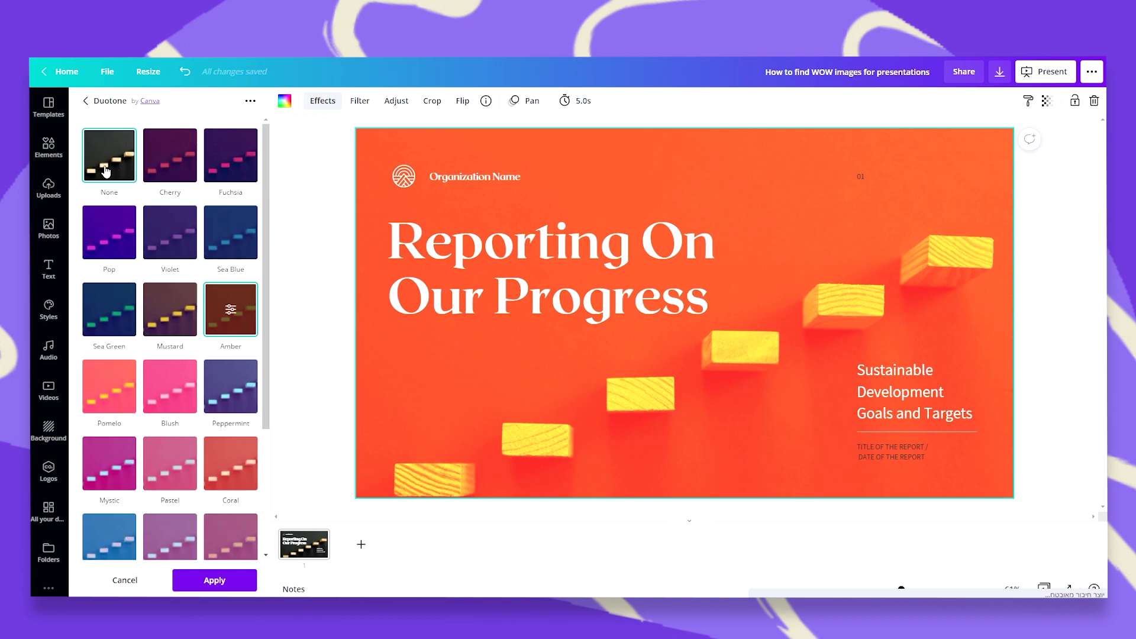
left_click(123, 582)
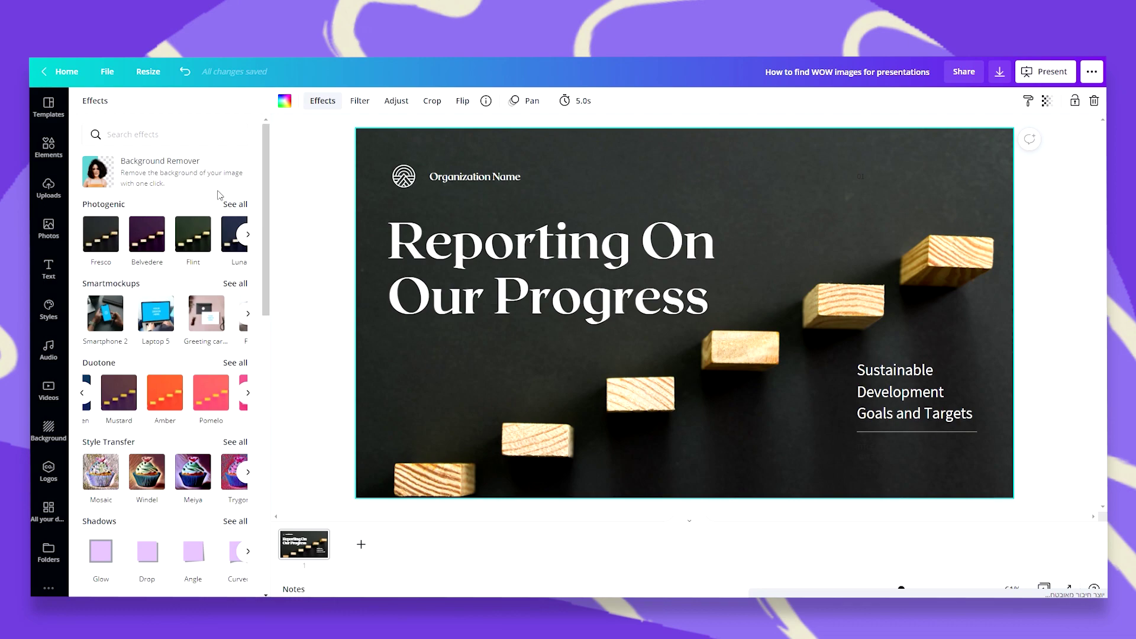
- Apply the Windel style transfer to the stairs background photo
scroll(211, 394, "down", 2)
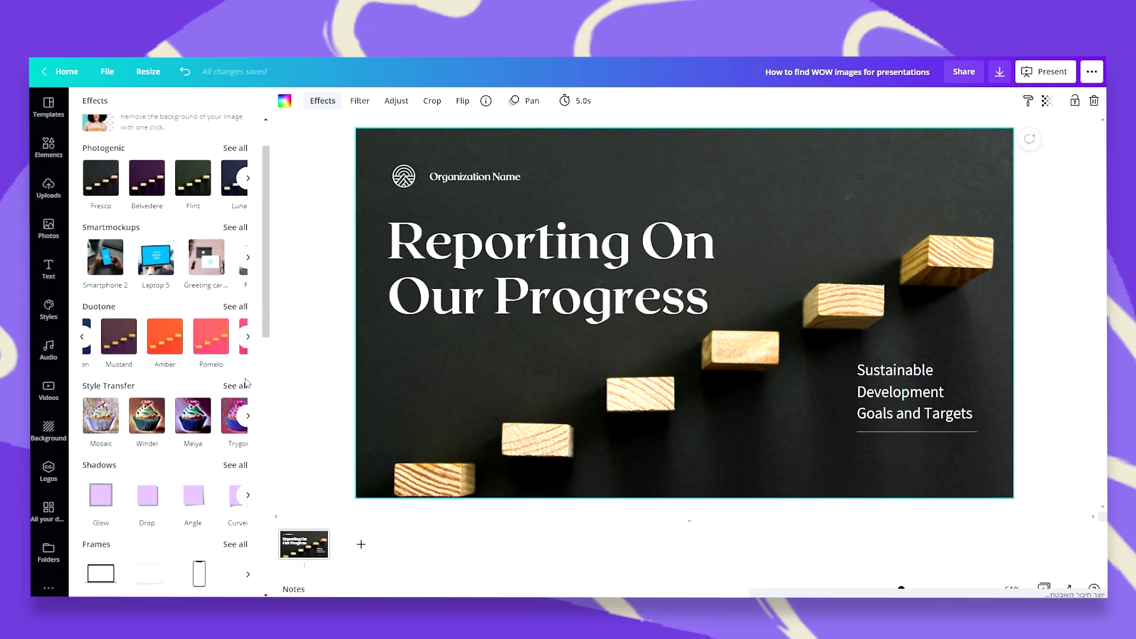
left_click(245, 385)
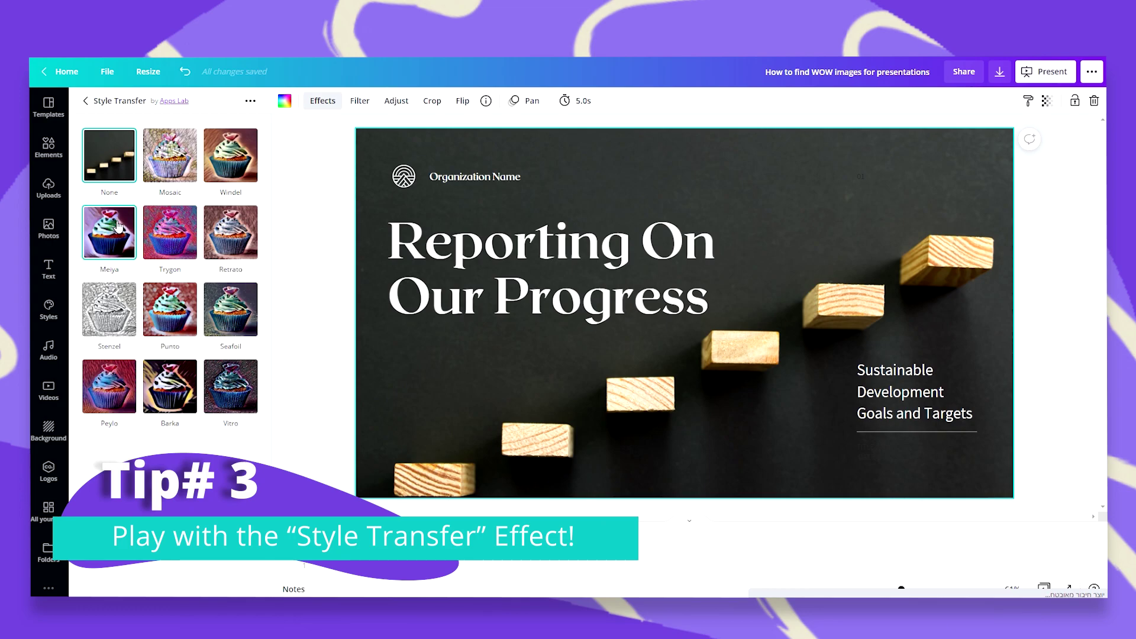
left_click(228, 157)
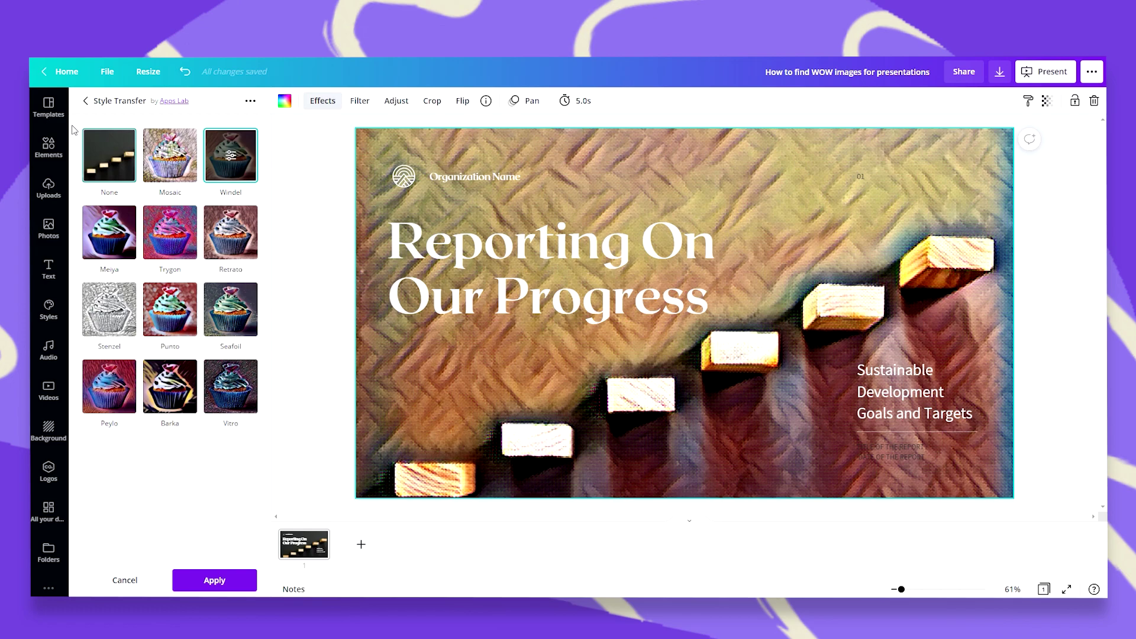
left_click(85, 102)
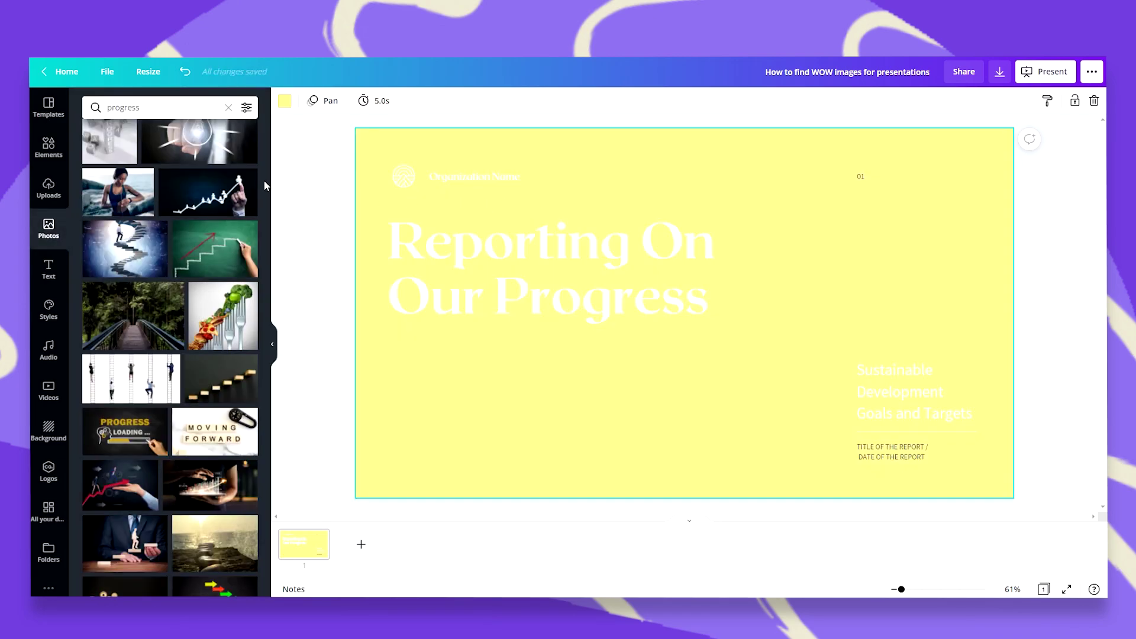
- Search Photos for 'reporting' and set the pen-on-chart photo as the slide background
left_click(104, 110)
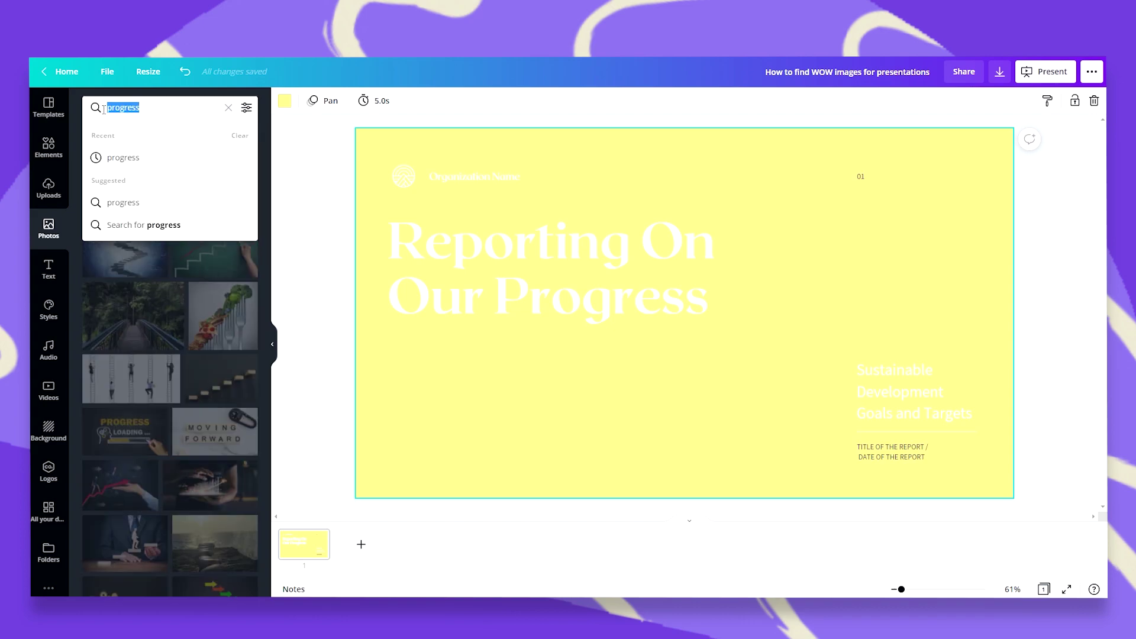
type("reporting")
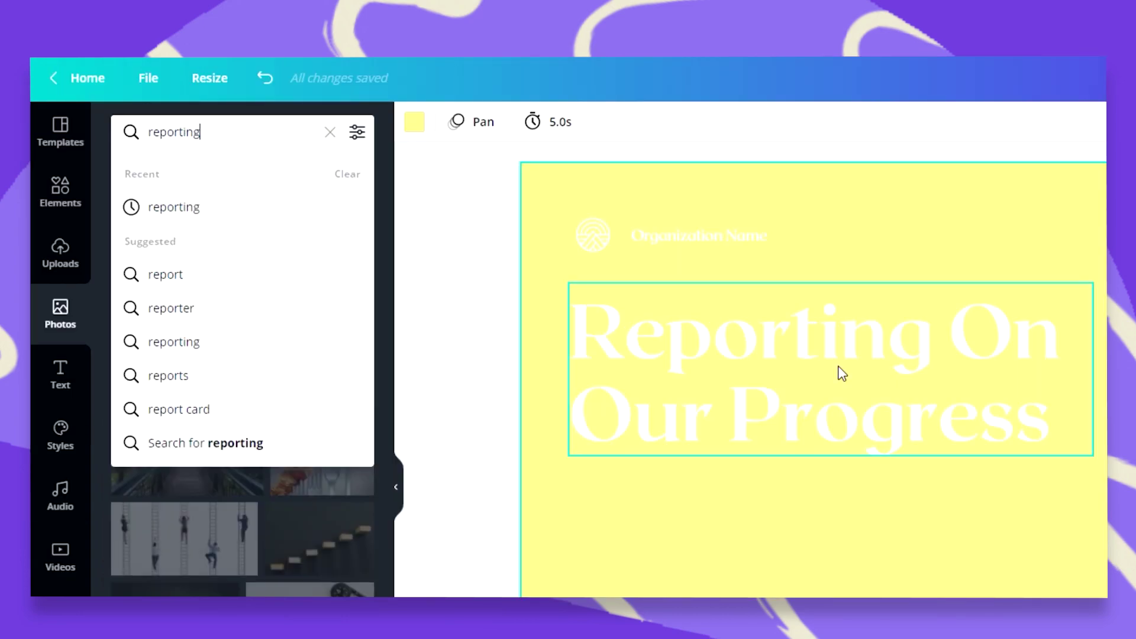
key("Return")
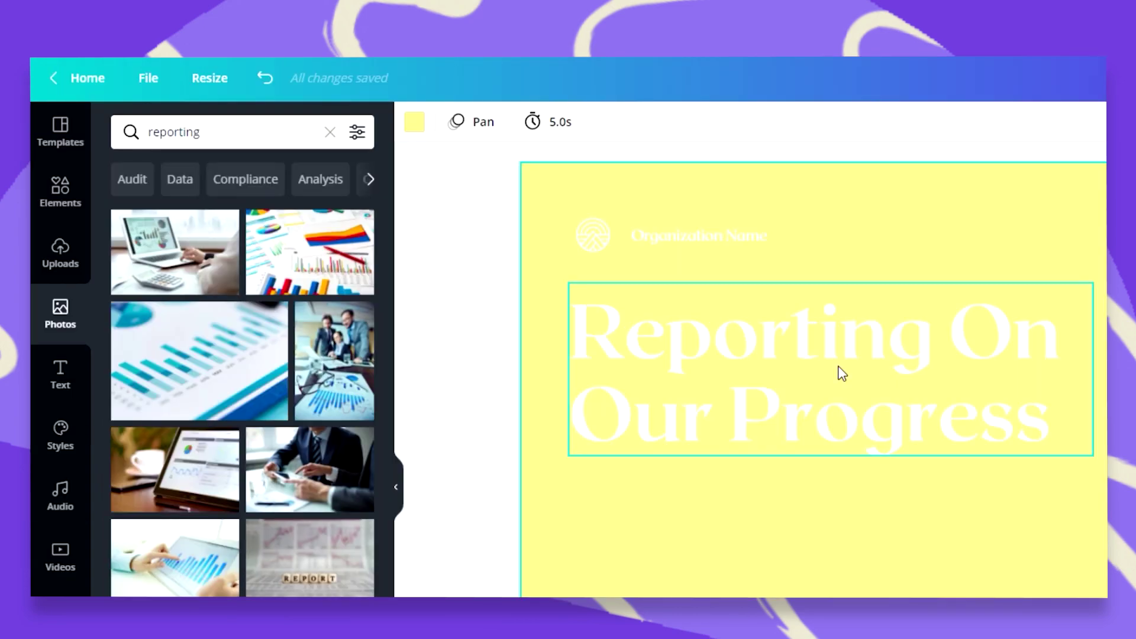
scroll(119, 447, "down", 5)
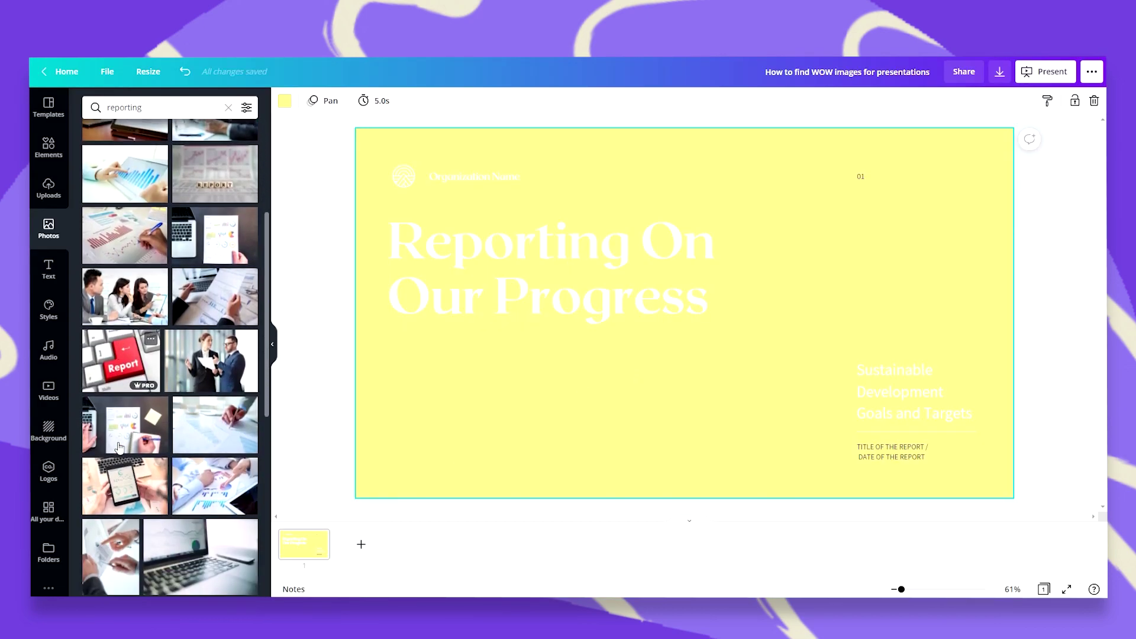
left_click_drag(213, 363, 359, 343)
- Recolour the title, Organization Name, logo and subtitle dark
left_click(433, 233)
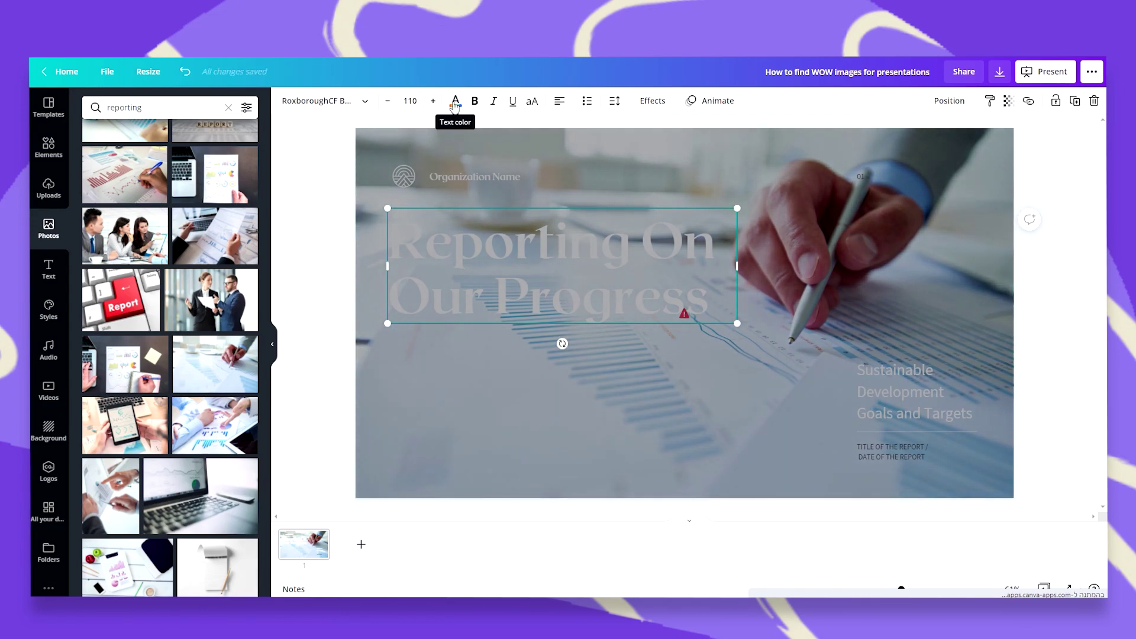
left_click(454, 106)
left_click(133, 166)
key("Tab")
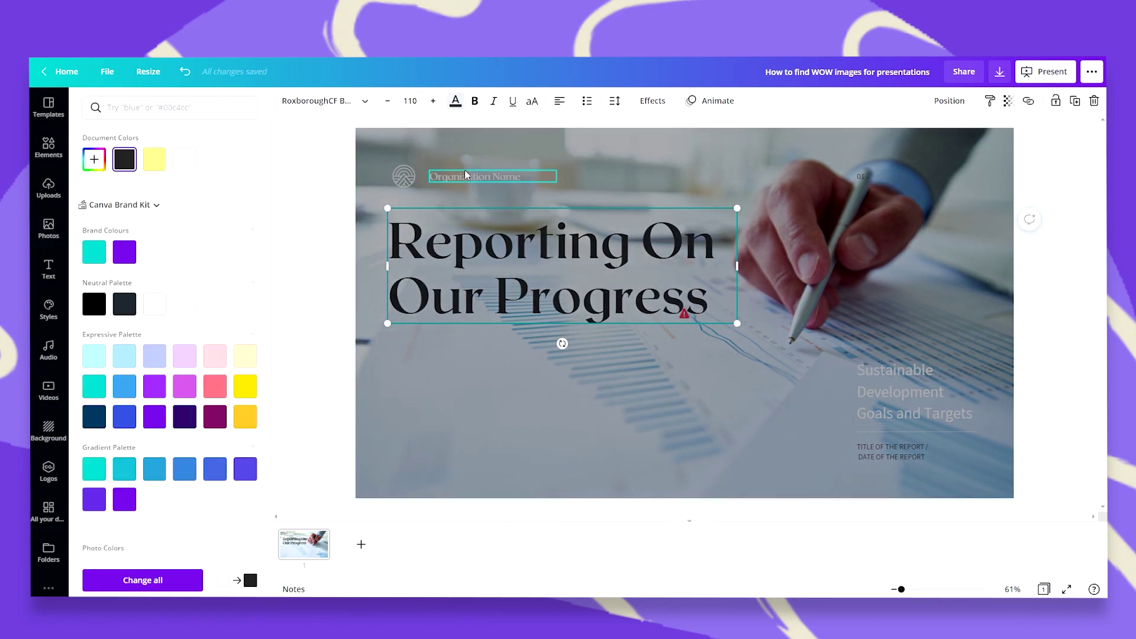
left_click(134, 169)
key("Tab")
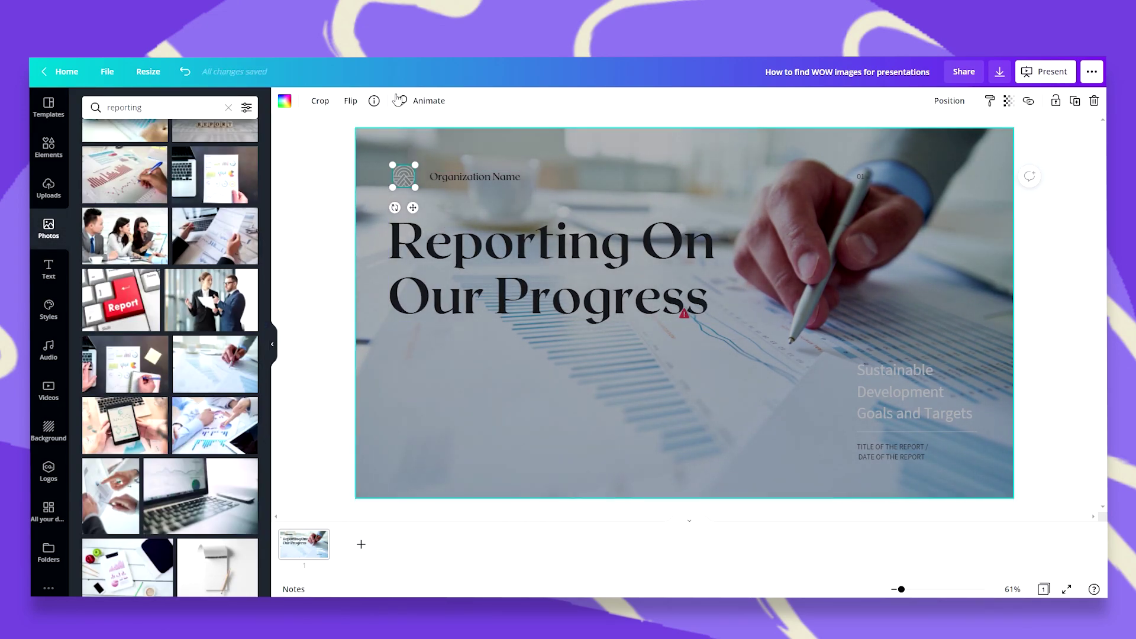
left_click(285, 101)
left_click(123, 158)
key("Tab")
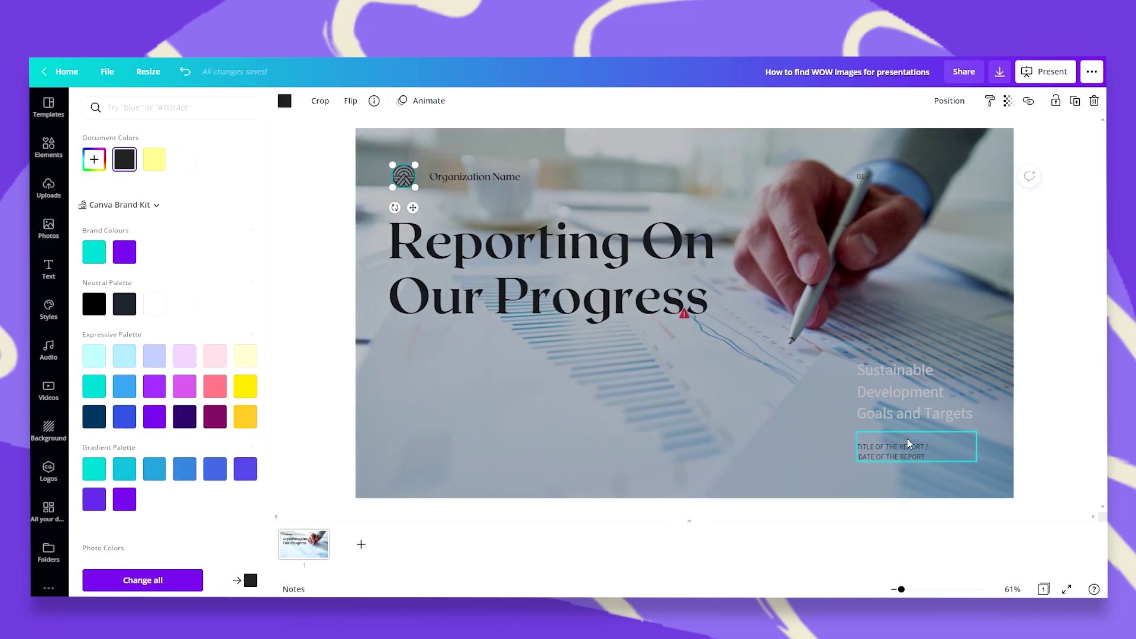
left_click(301, 295)
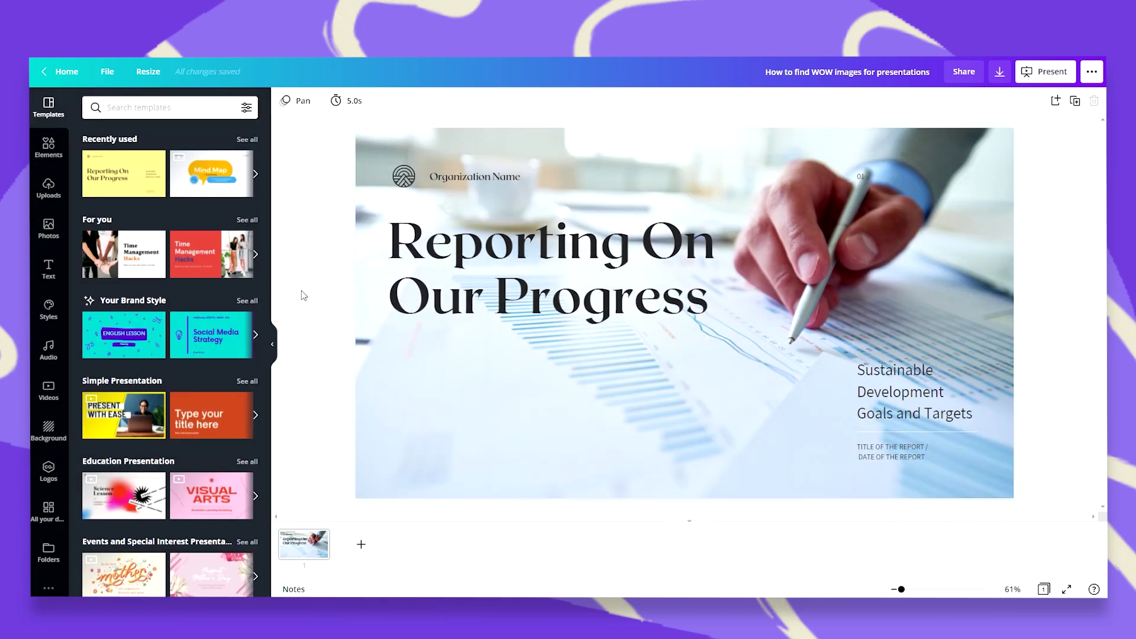
- Delete the chart background photo and search Photos for 'reprter', browsing the reporter results
left_click(424, 388)
key("Delete")
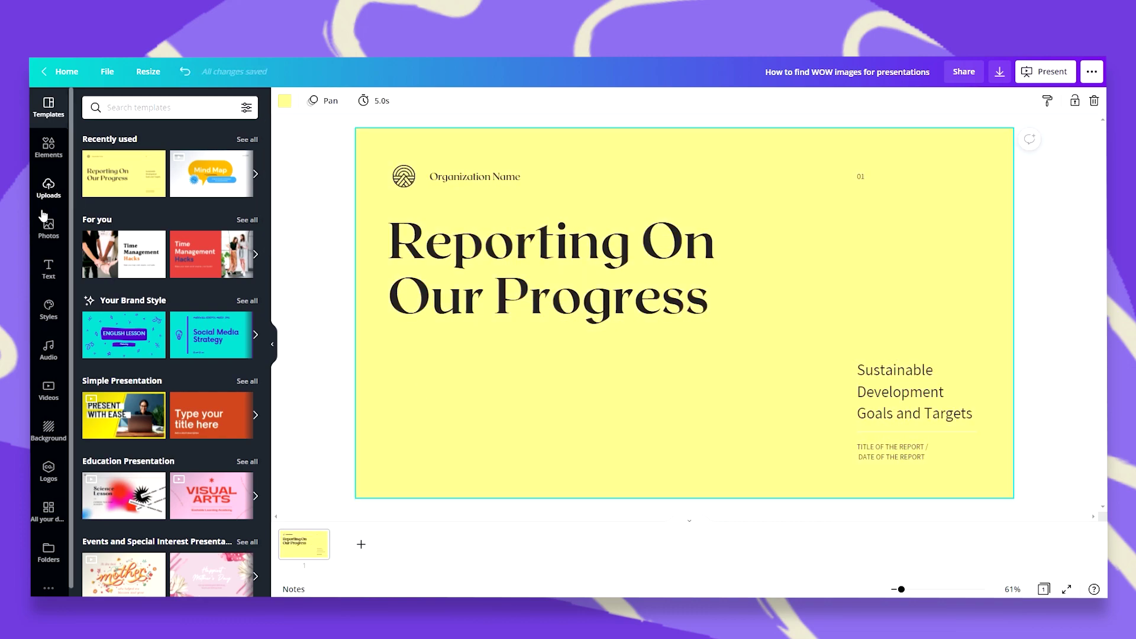
left_click(49, 227)
left_click(184, 110)
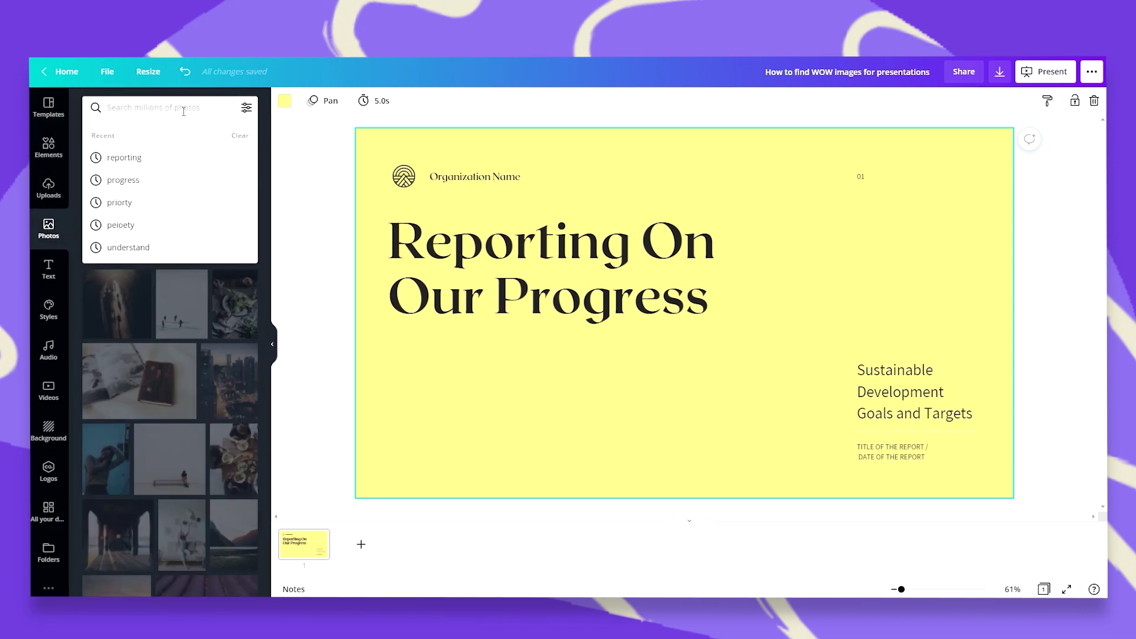
type("repr")
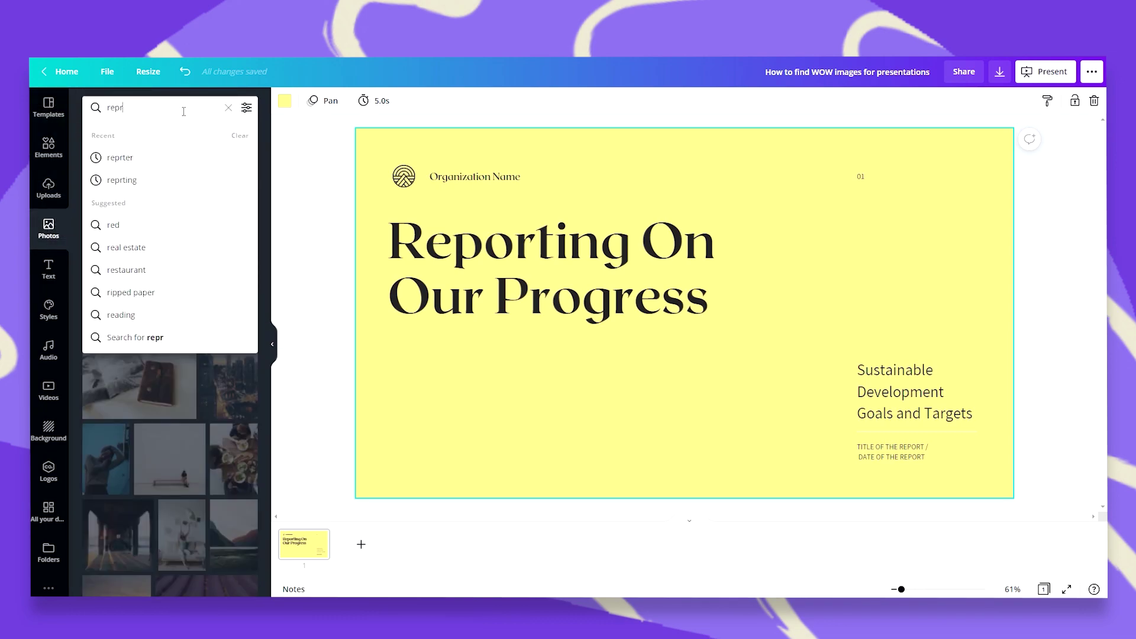
type("ter")
key("Return")
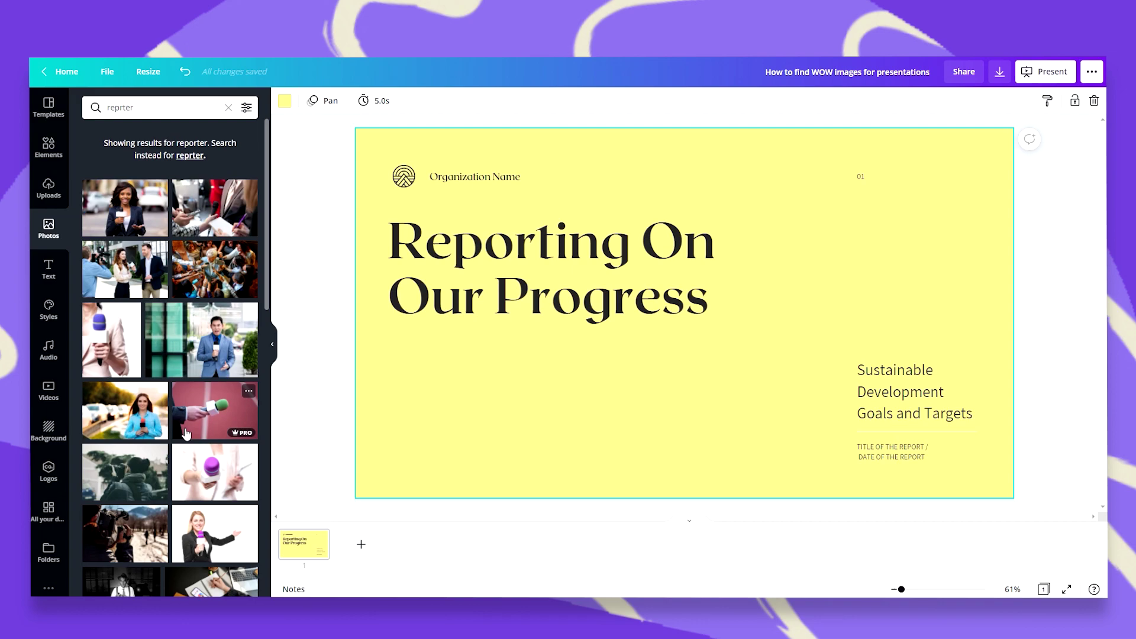
scroll(185, 433, "down", 6)
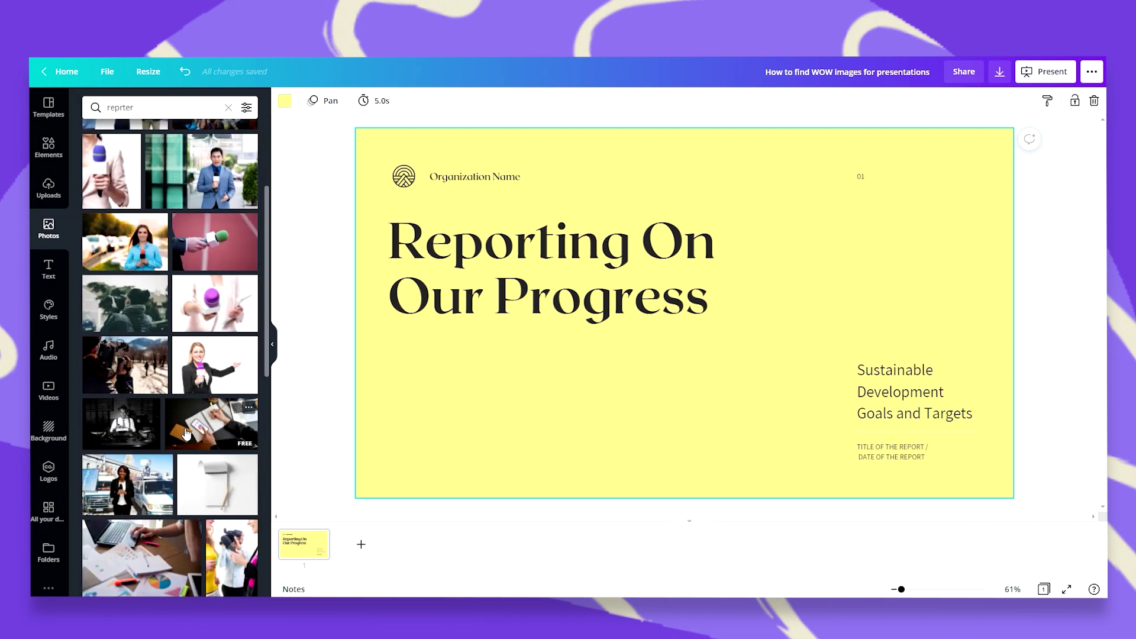
scroll(185, 433, "down", 2)
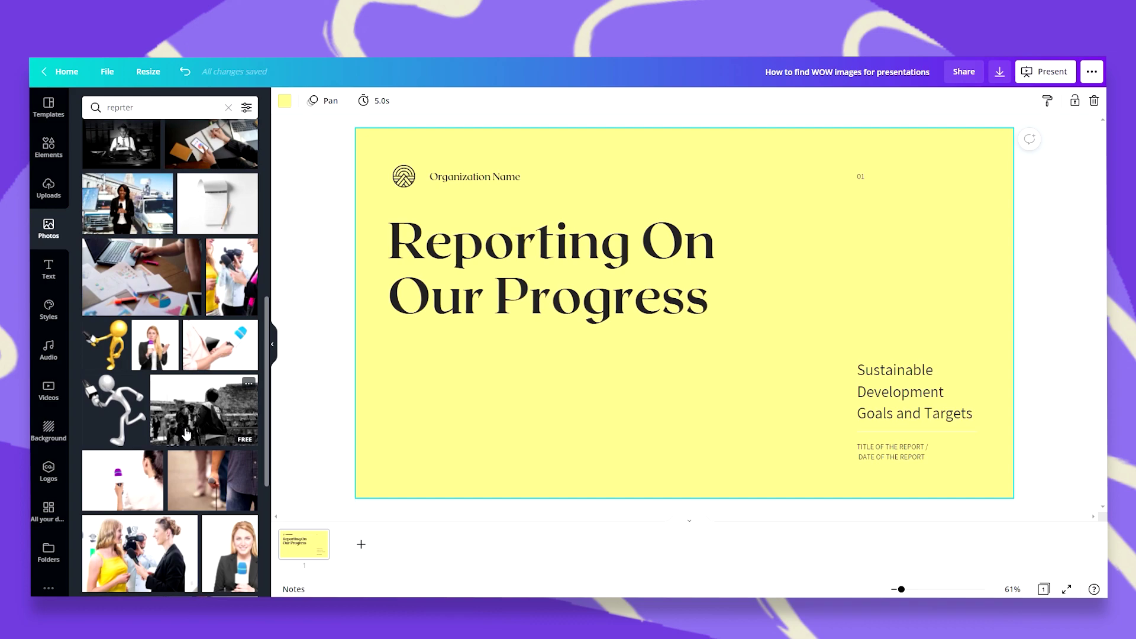
scroll(186, 434, "down", 3)
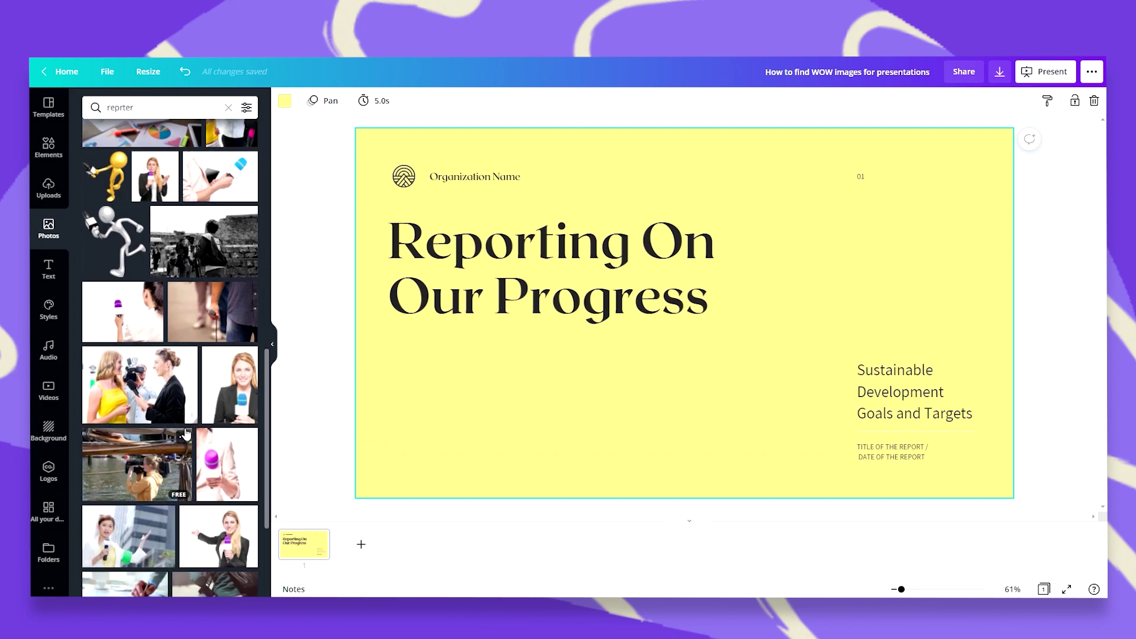
scroll(186, 434, "down", 5)
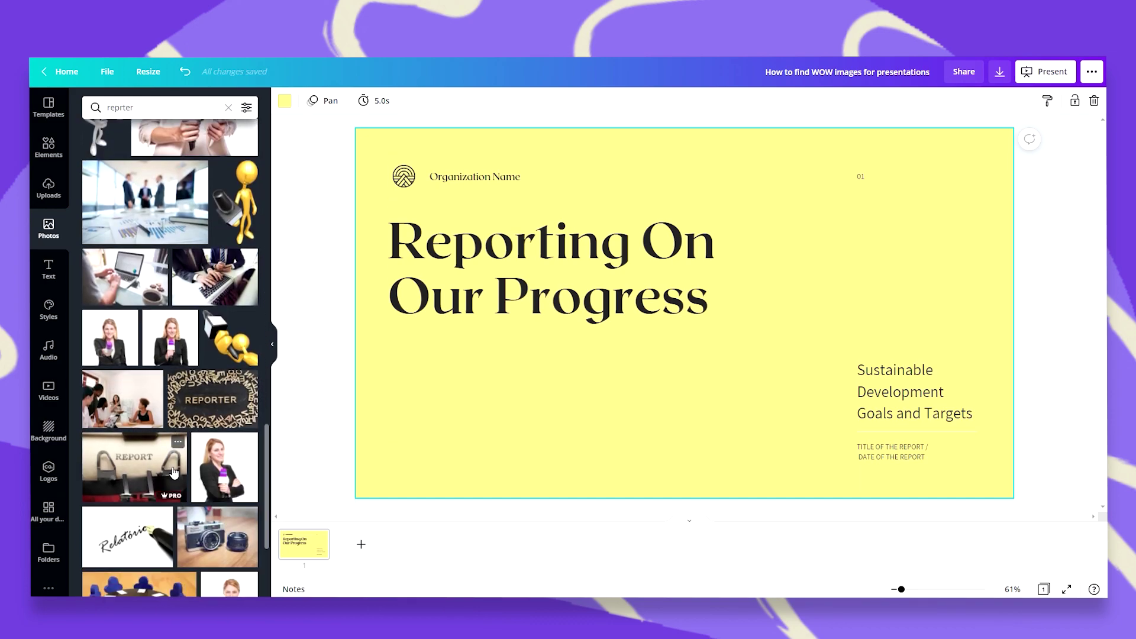
scroll(174, 471, "down", 2)
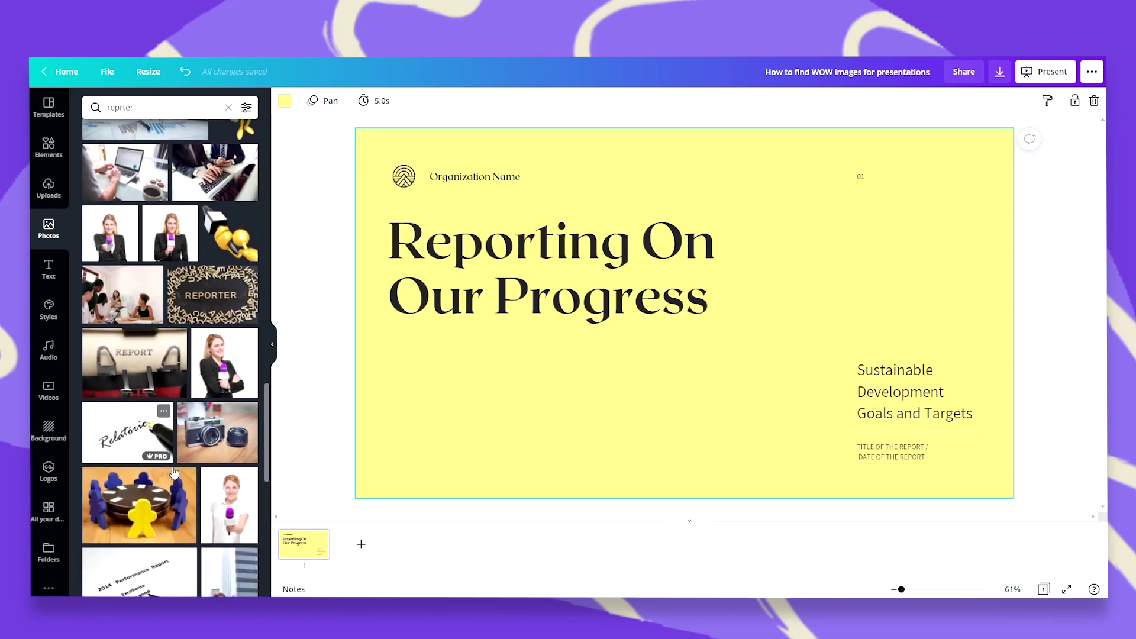
scroll(174, 471, "down", 8)
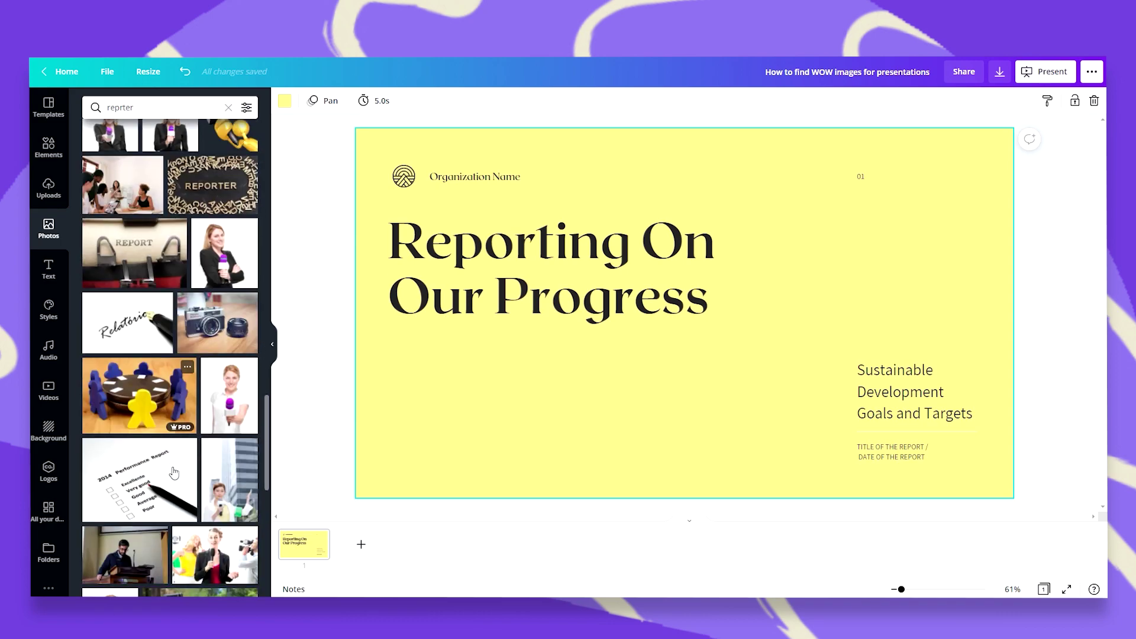
- Add the thumbs-up reporter photo and remove its background with Background Remover
scroll(173, 472, "down", 4)
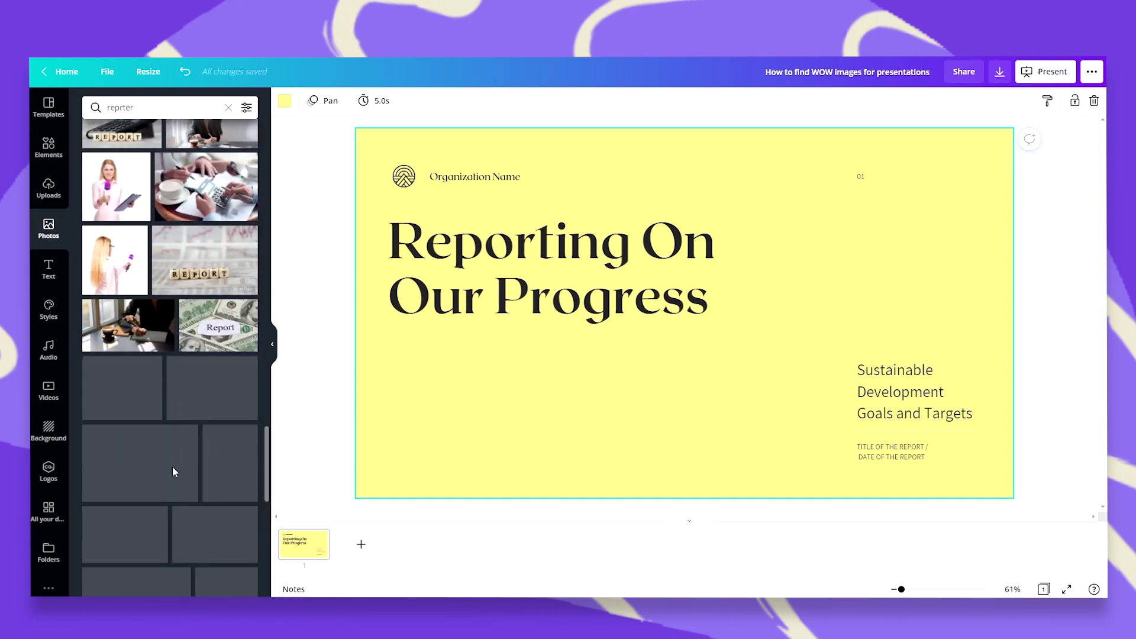
scroll(174, 471, "down", 3)
scroll(174, 471, "down", 6)
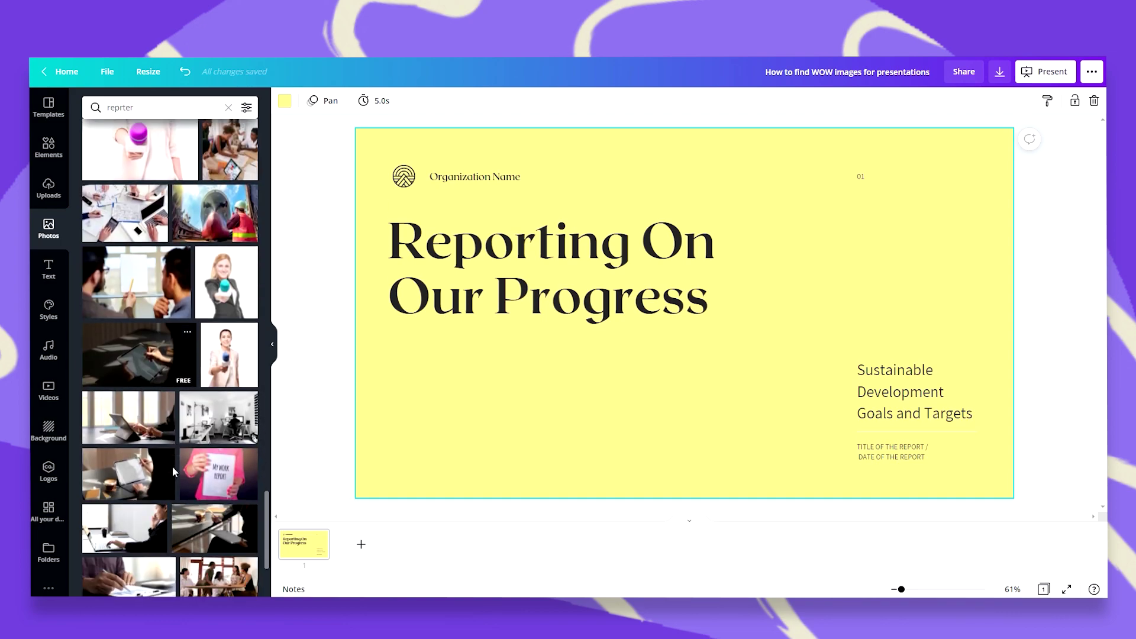
left_click(223, 406)
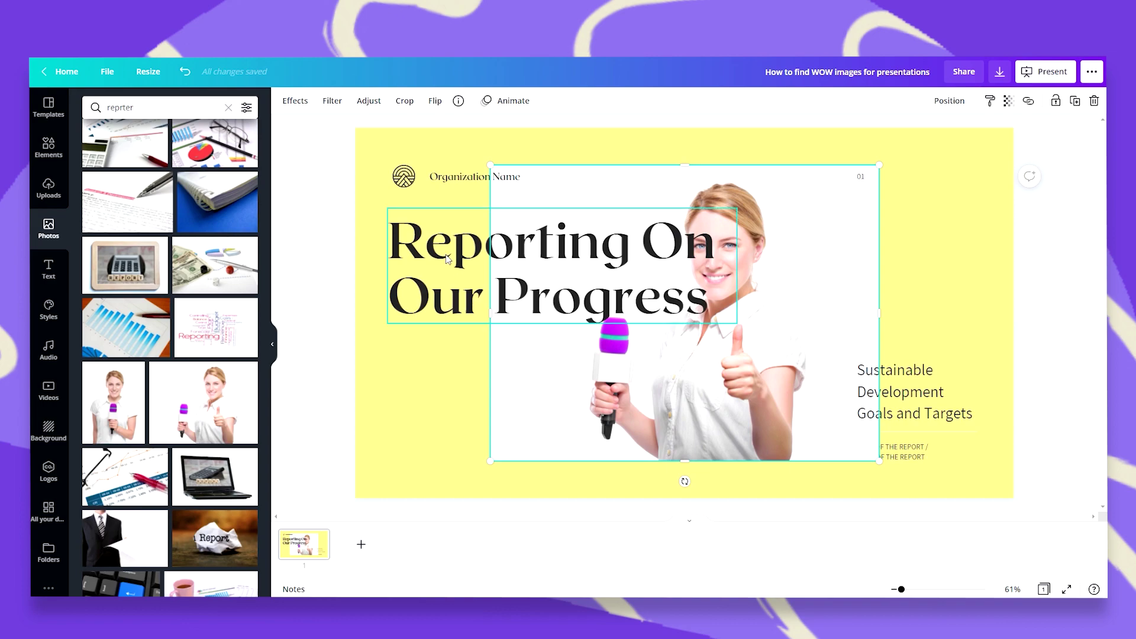
left_click(295, 101)
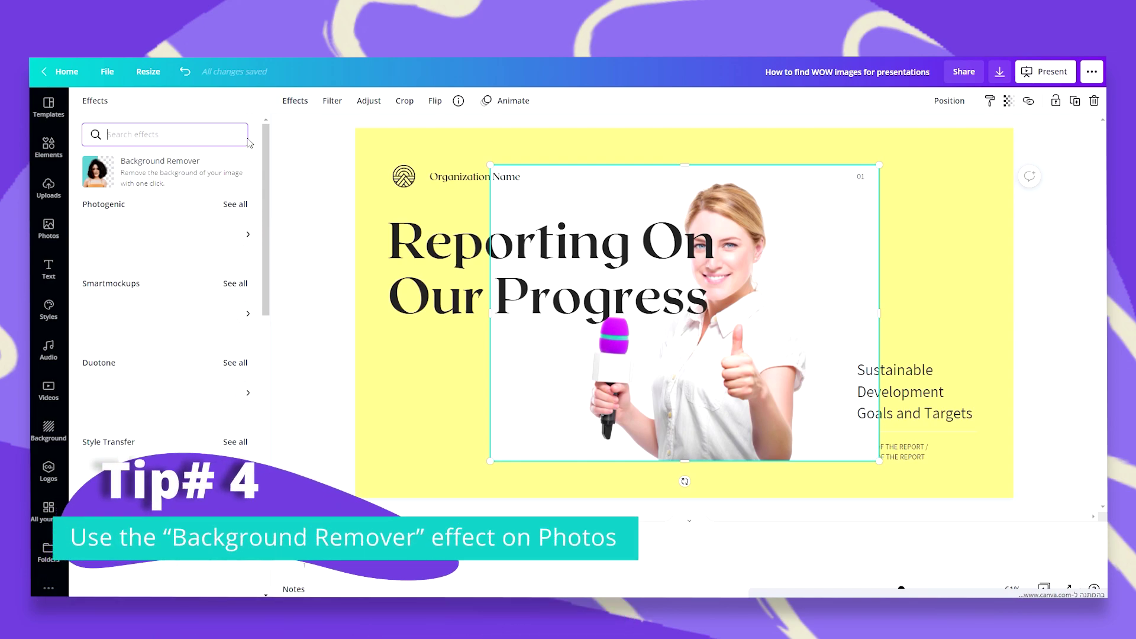
left_click(167, 176)
- Place the enlarged reporter on the right and move the subtitle and report texts left
left_click_drag(717, 423, 918, 297)
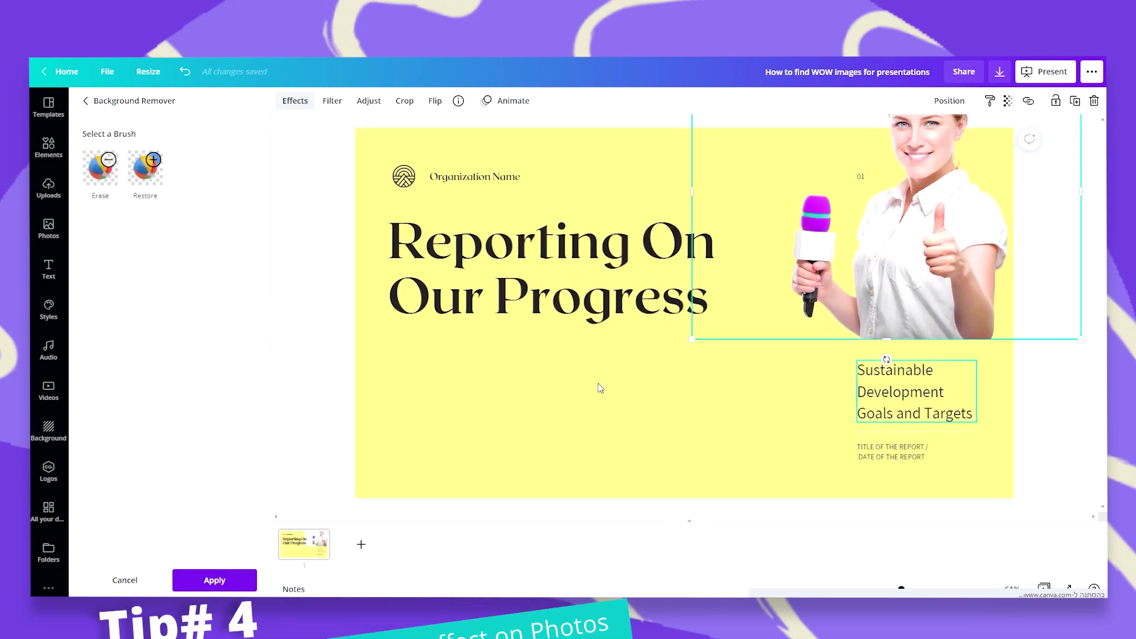
left_click_drag(899, 393, 435, 389)
left_click_drag(880, 460, 416, 457)
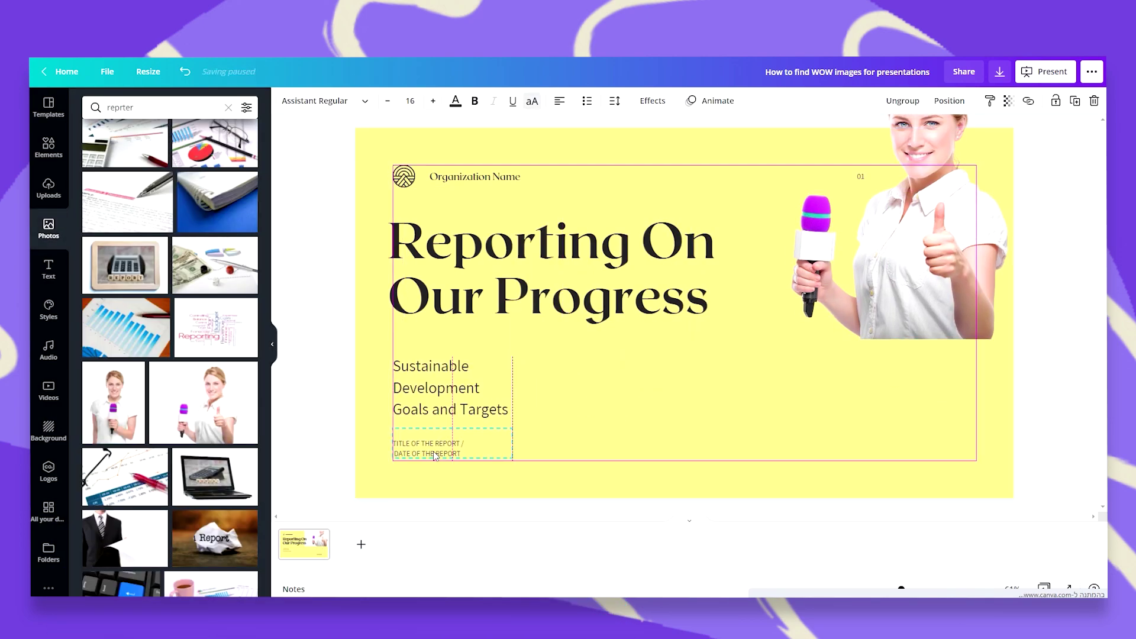
left_click_drag(911, 266, 949, 396)
left_click(861, 177)
left_click(911, 296)
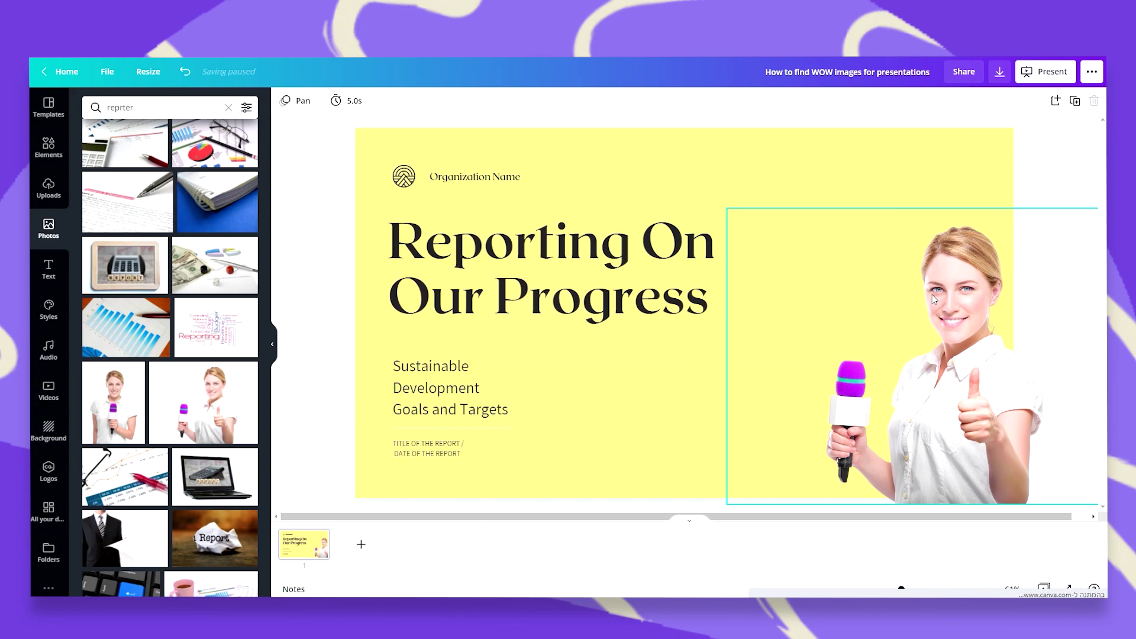
left_click_drag(728, 210, 630, 59)
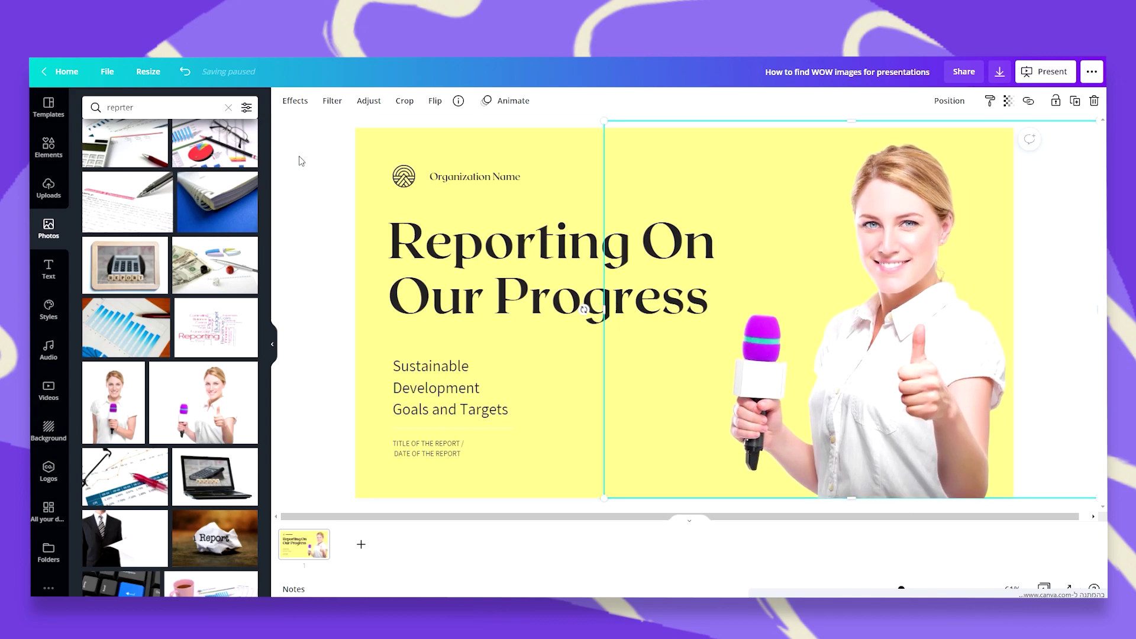
- Apply the Drop shadow effect to the cut-out reporter photo
left_click(1016, 370)
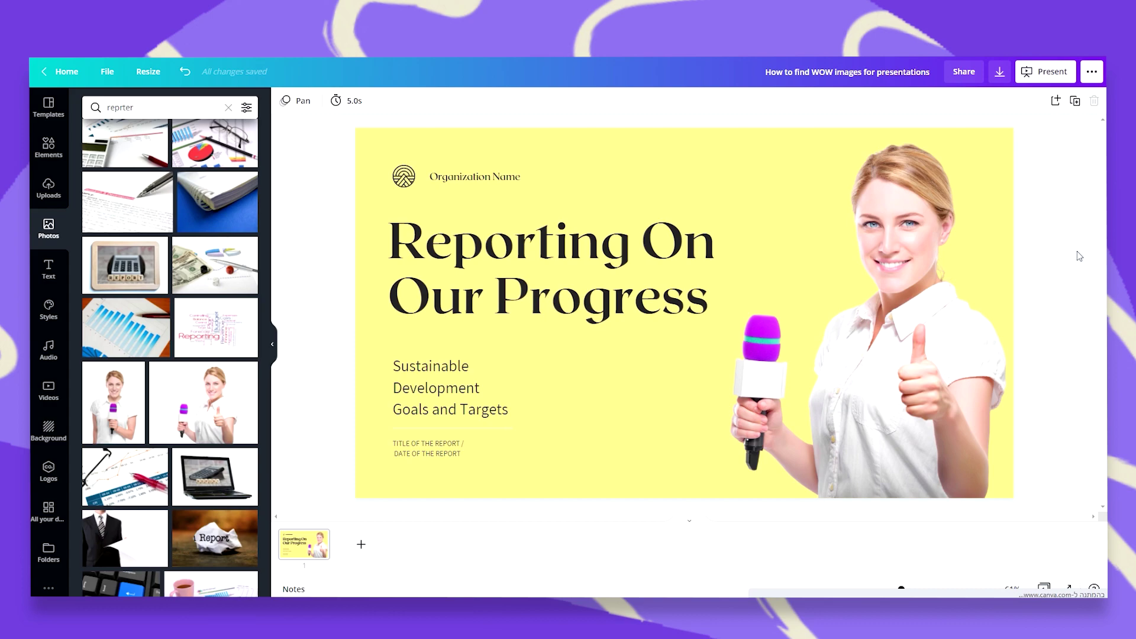
left_click(1064, 201)
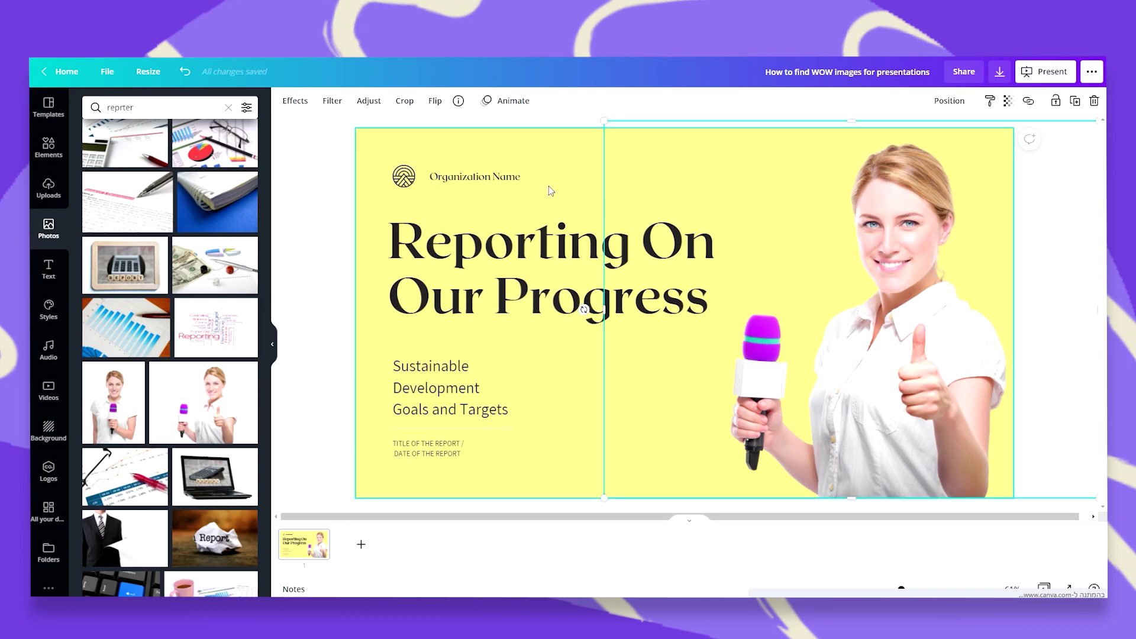
left_click(298, 104)
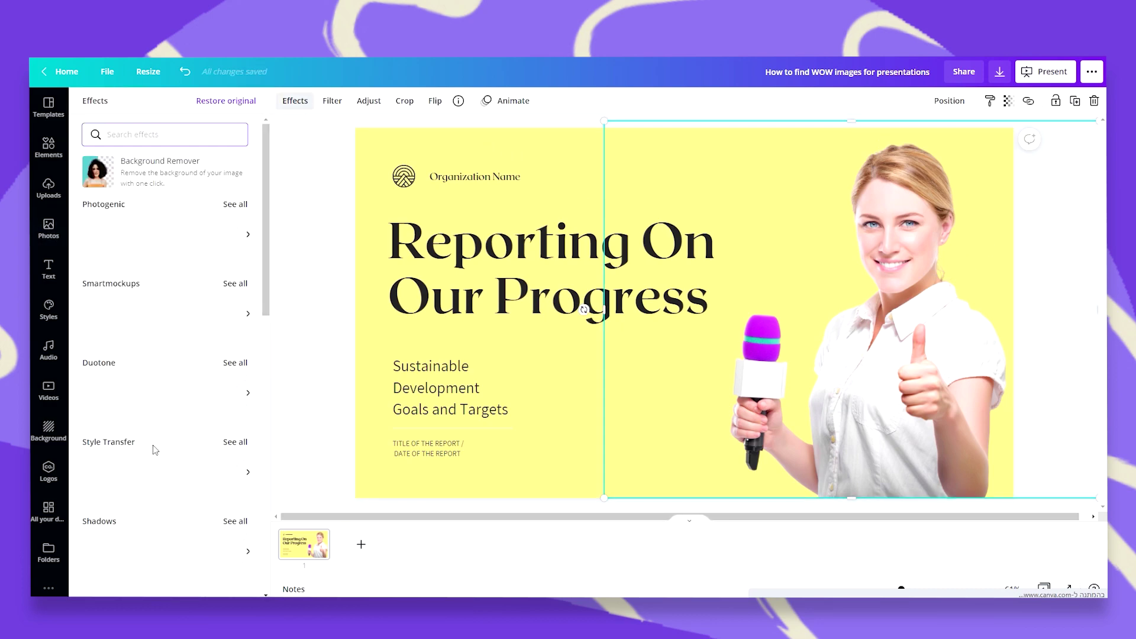
scroll(152, 448, "down", 2)
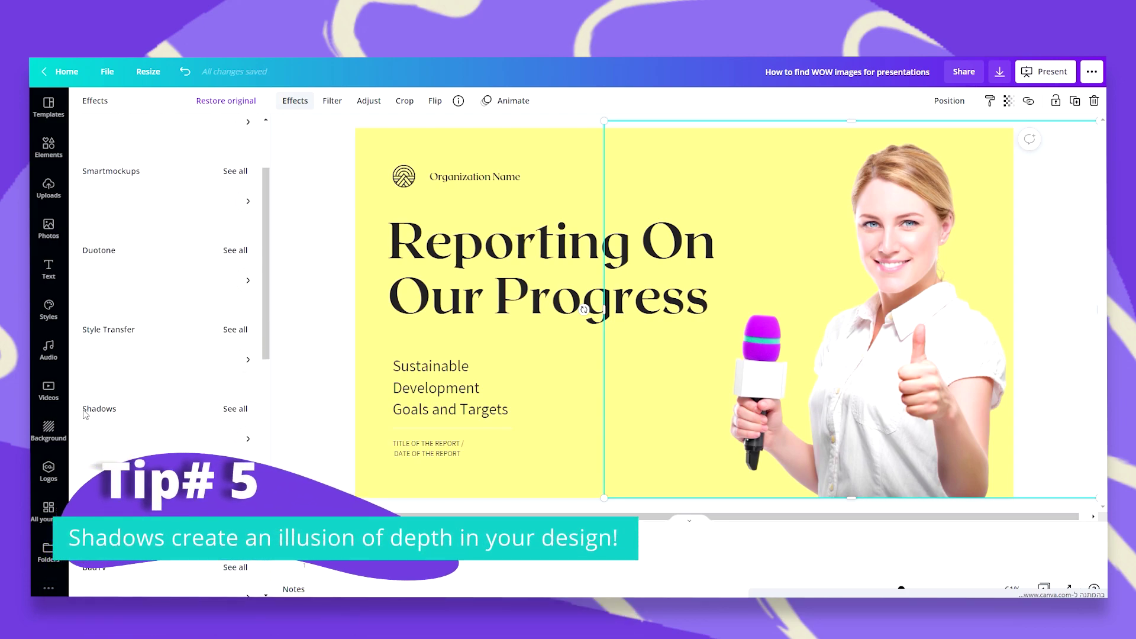
left_click(237, 410)
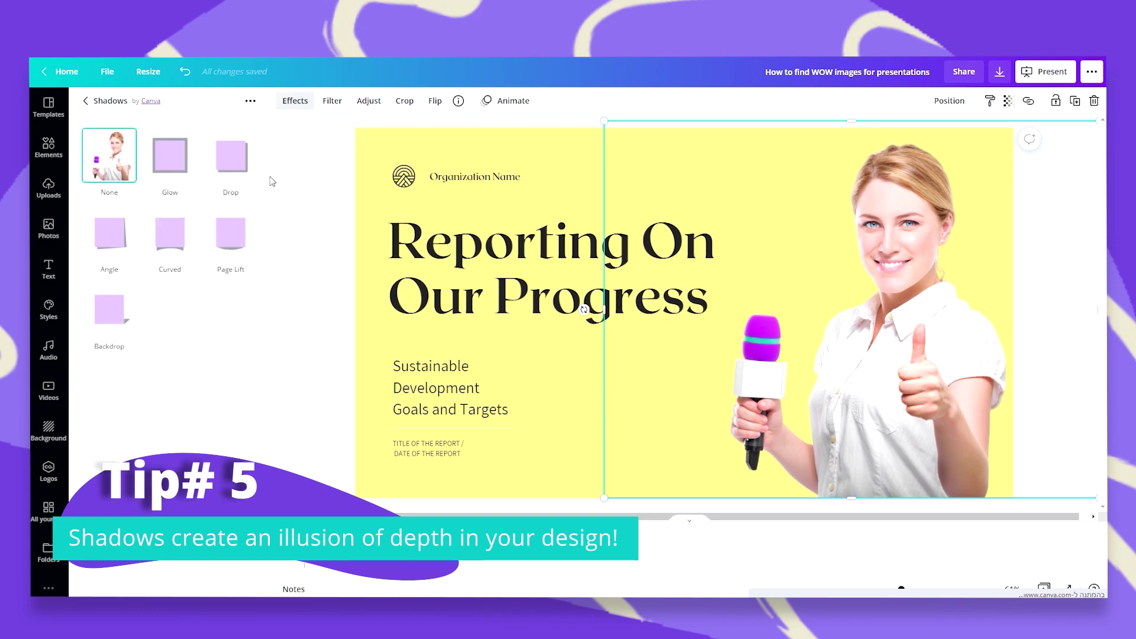
left_click(245, 166)
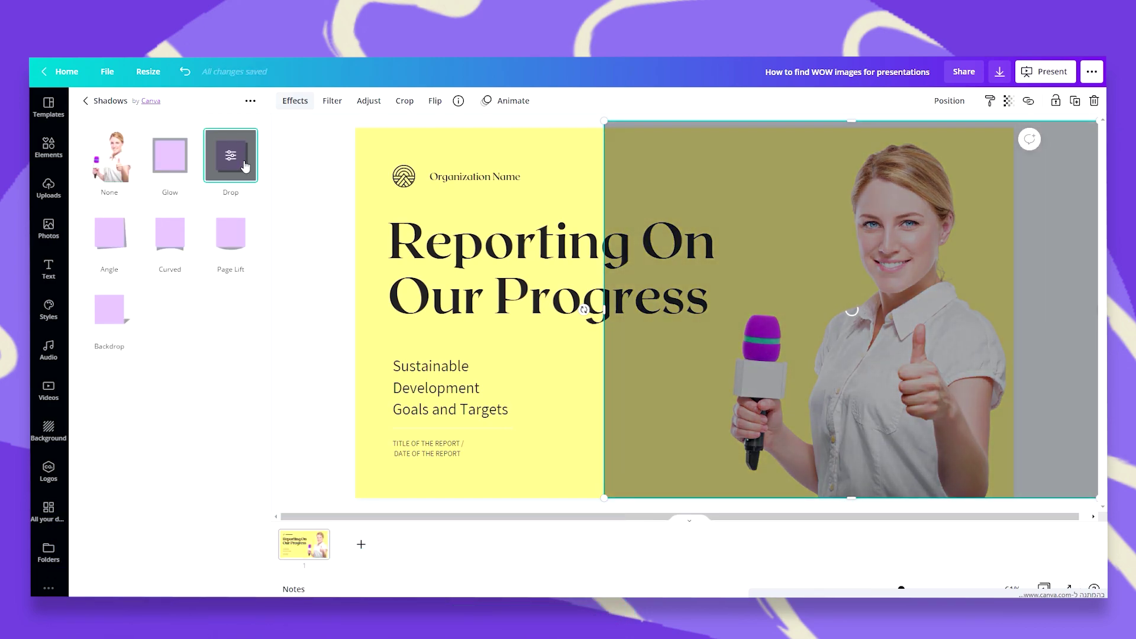
left_click(329, 201)
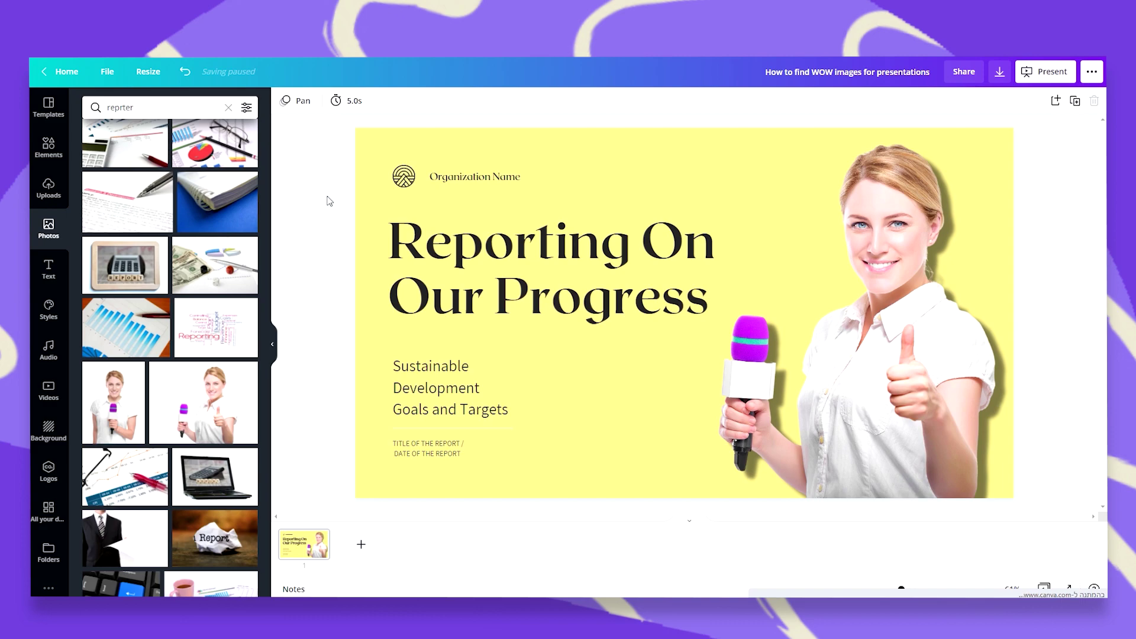
- Make the title slide's background white and add a blank second page
left_click(577, 172)
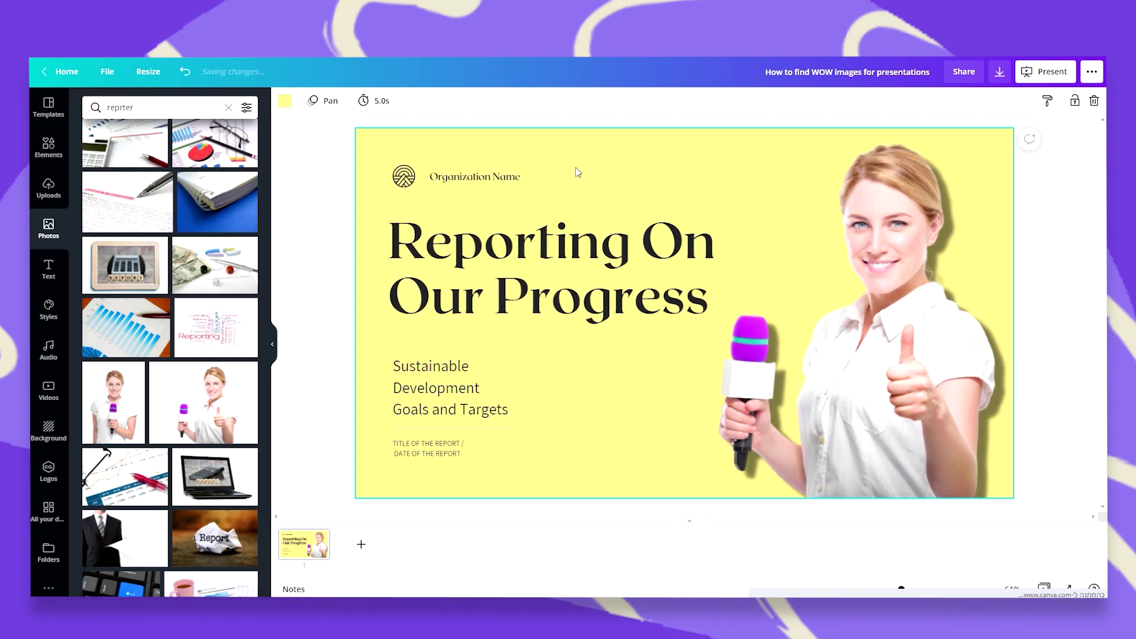
left_click(283, 104)
left_click(185, 159)
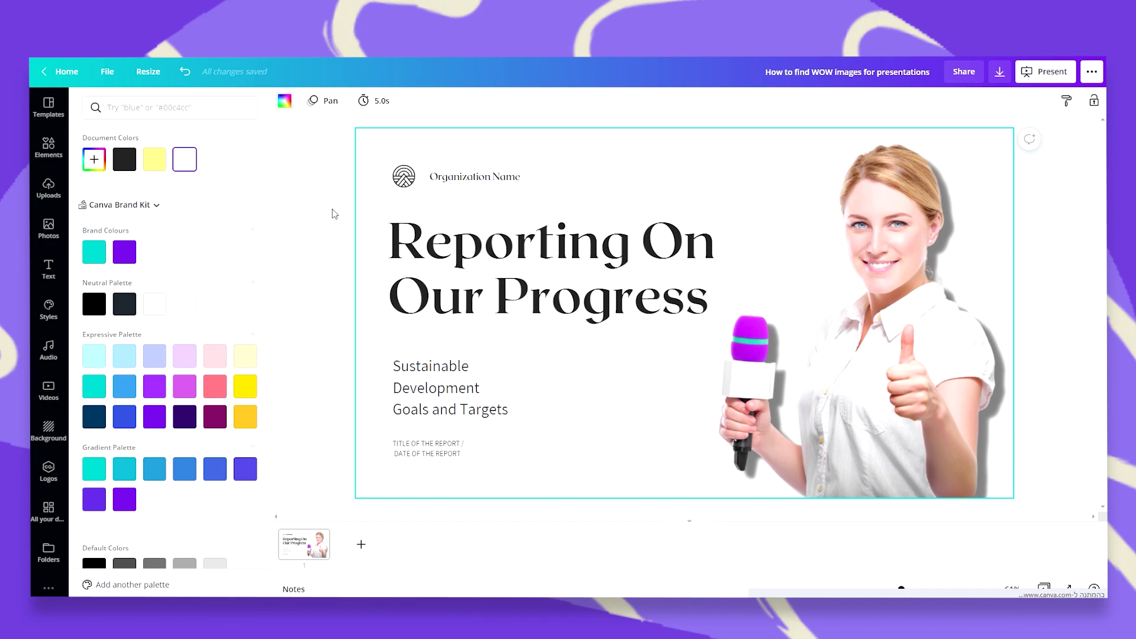
left_click(155, 305)
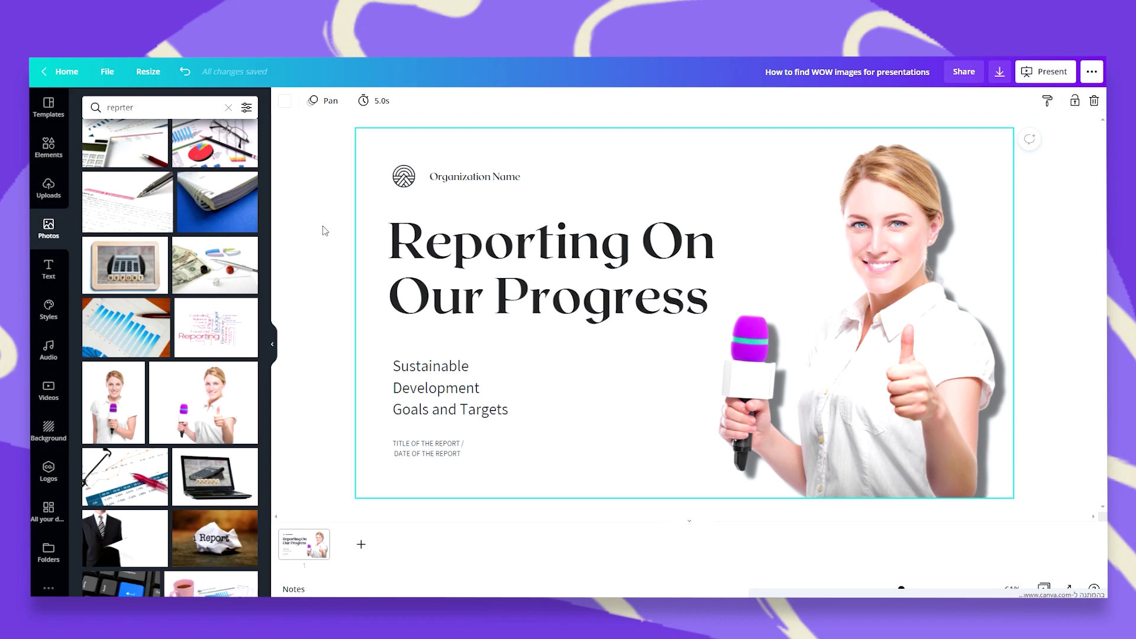
left_click(361, 544)
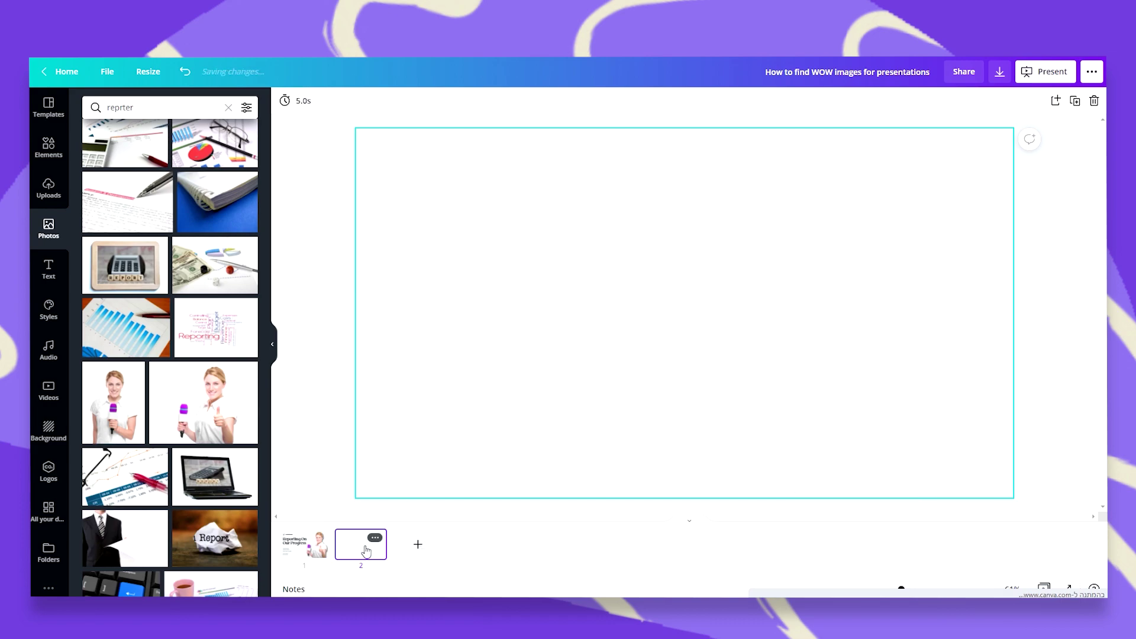
- Apply the 'Creating an Impact' template page to page 2 and delete its 08 number
left_click(48, 109)
left_click(139, 176)
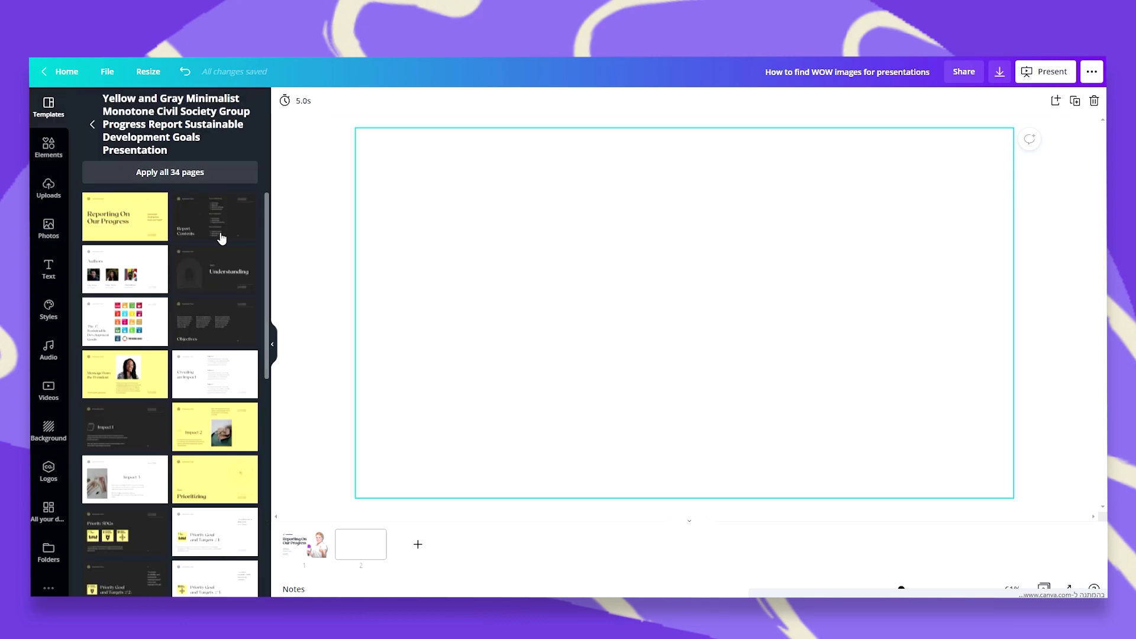
left_click(216, 378)
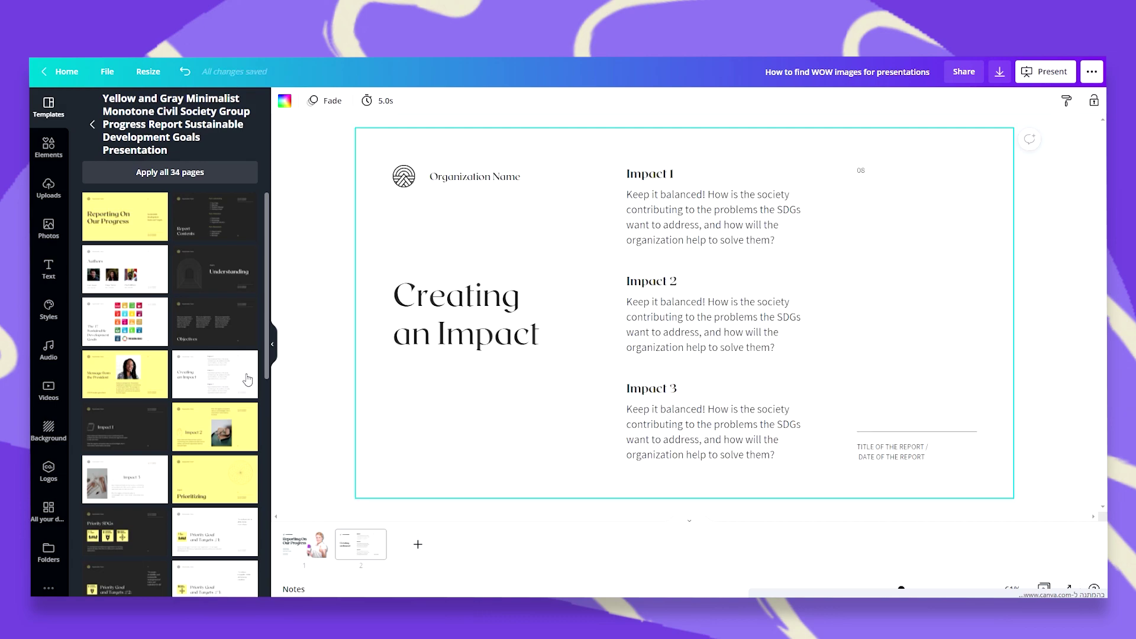
left_click(867, 171)
key("Delete")
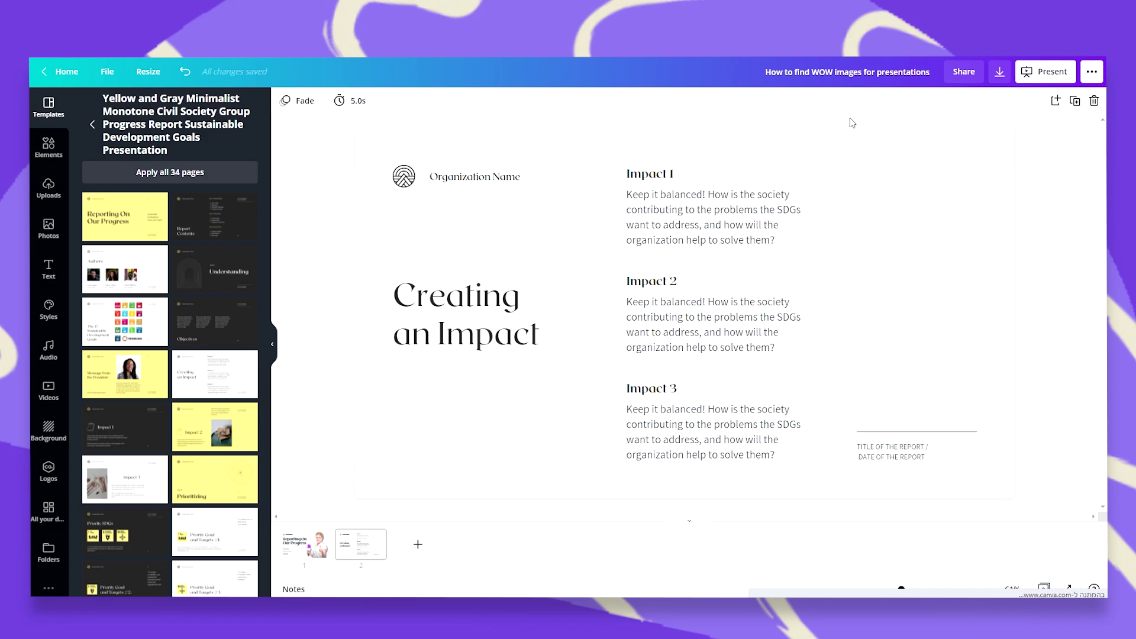
- Move the report title and date under the heading and shift the Impact blocks right
left_click(905, 450)
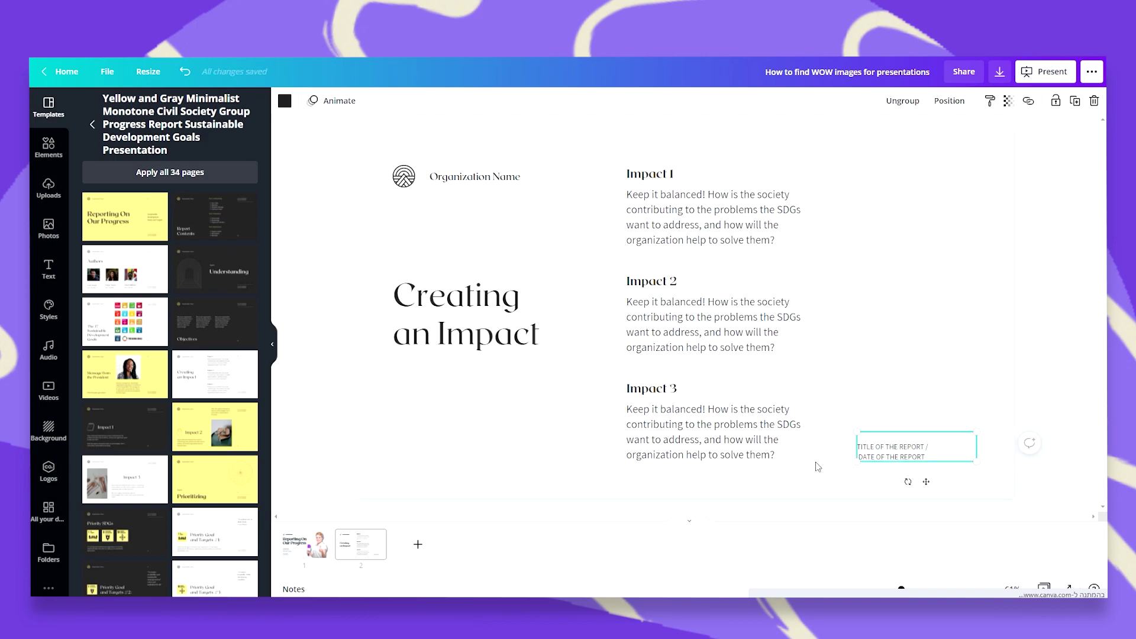
left_click_drag(922, 449, 506, 396)
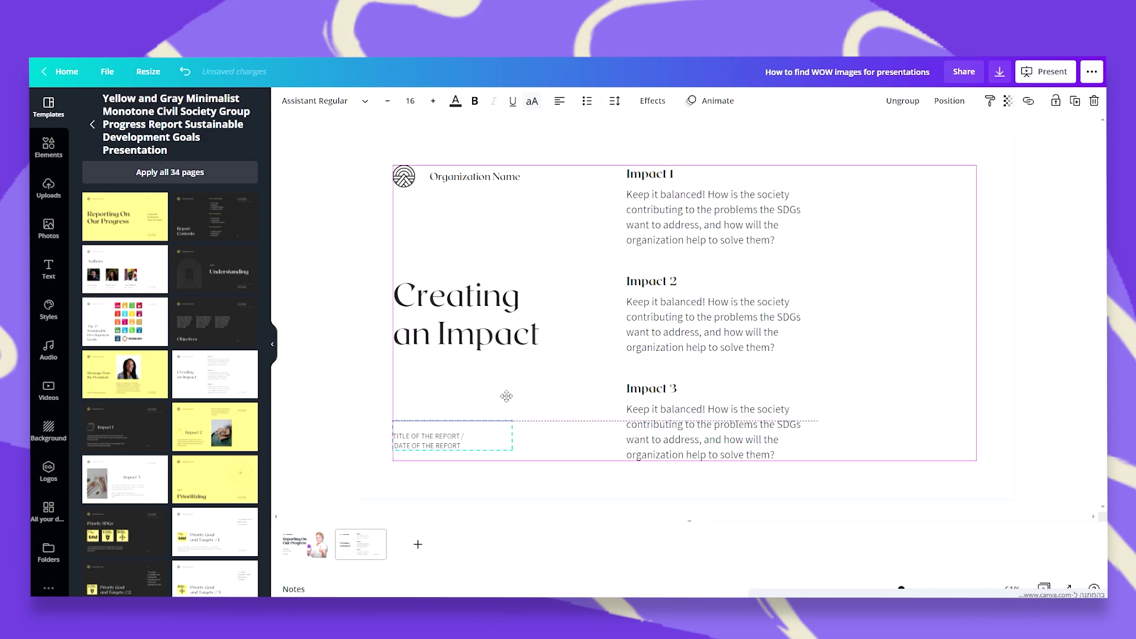
left_click(736, 436)
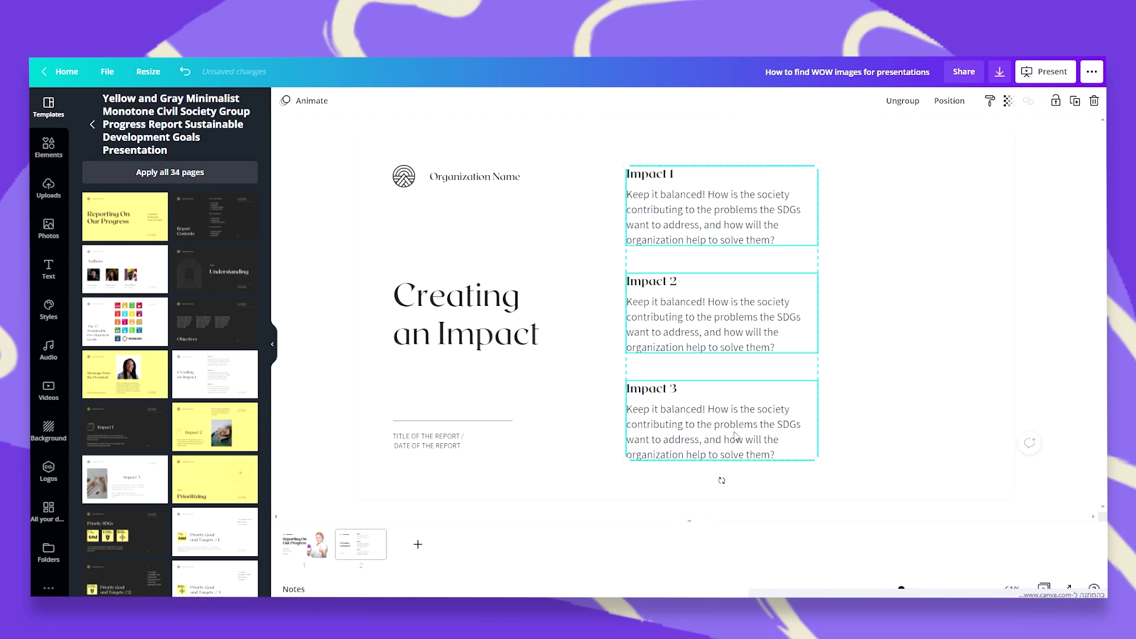
left_click_drag(735, 436, 864, 421)
left_click(724, 445)
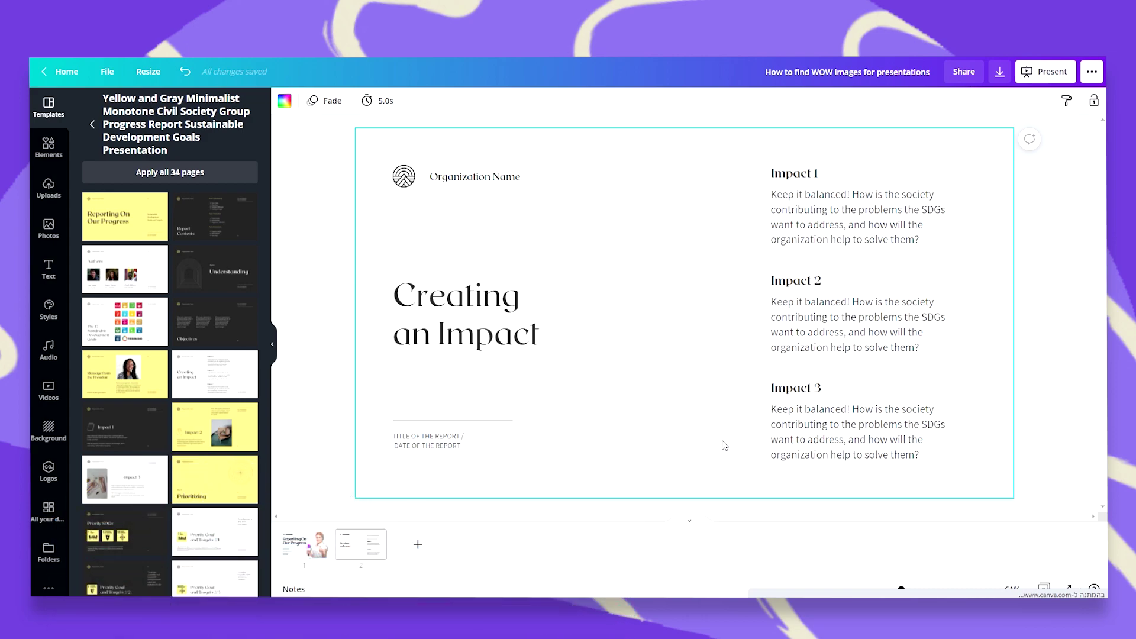
left_click(812, 239)
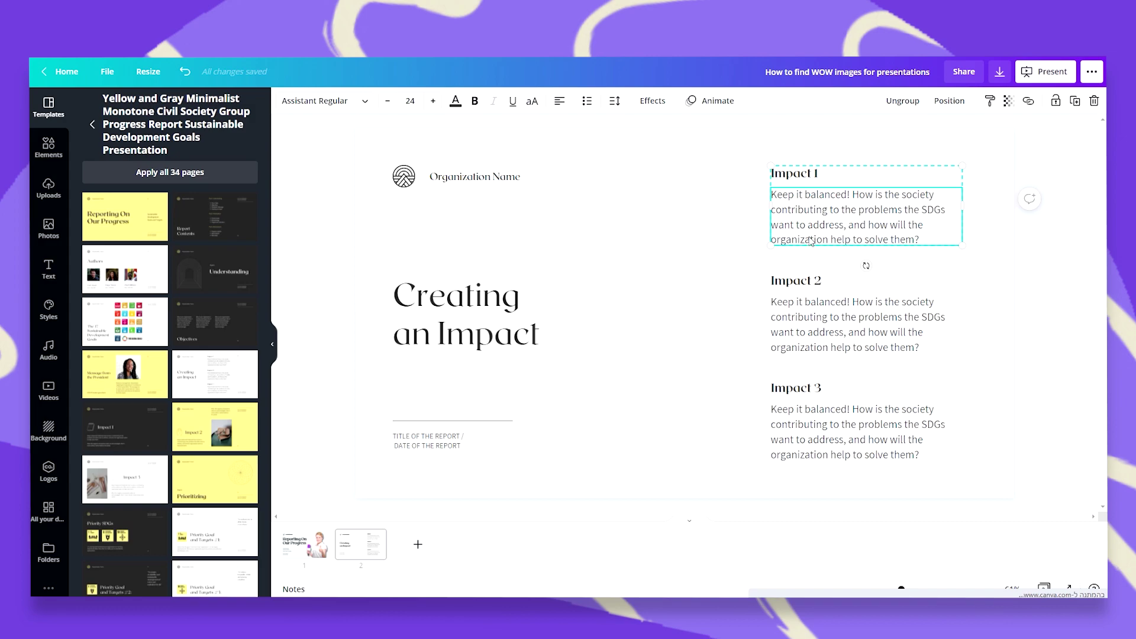
- Search Elements graphics for 'balanced' and add the line-drawn scale graphic to the slide
left_click(48, 147)
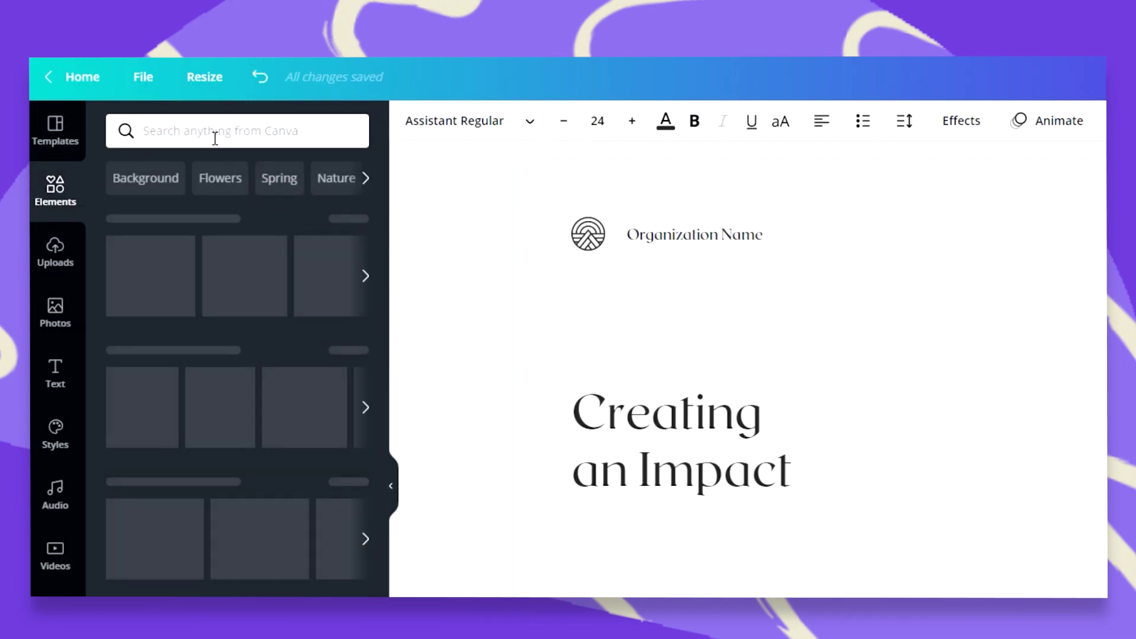
left_click(214, 138)
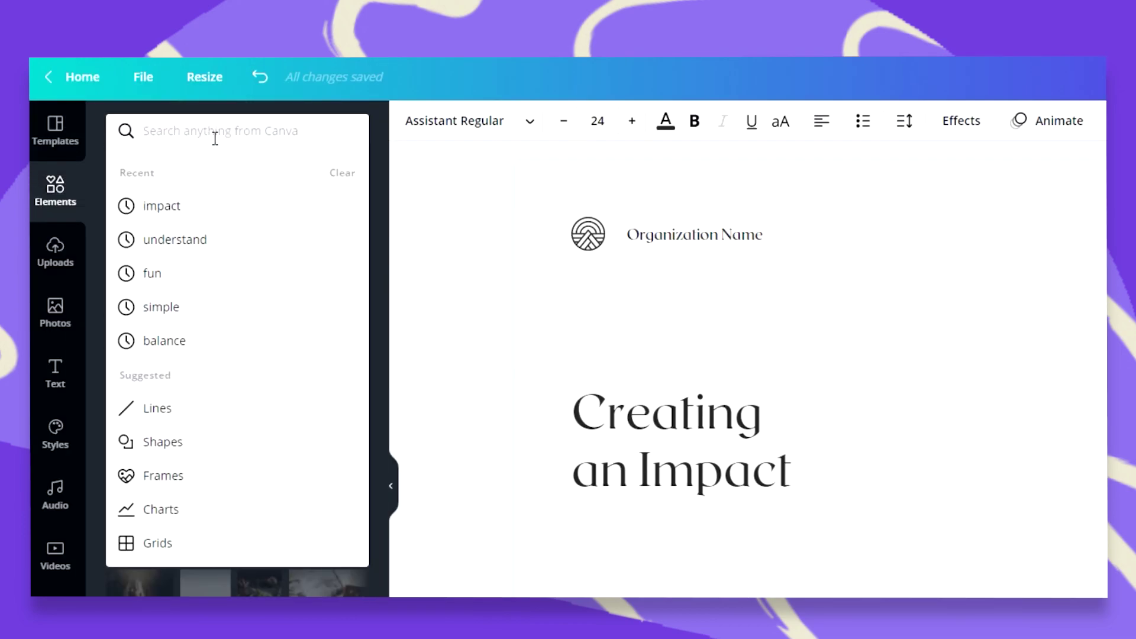
type("balance")
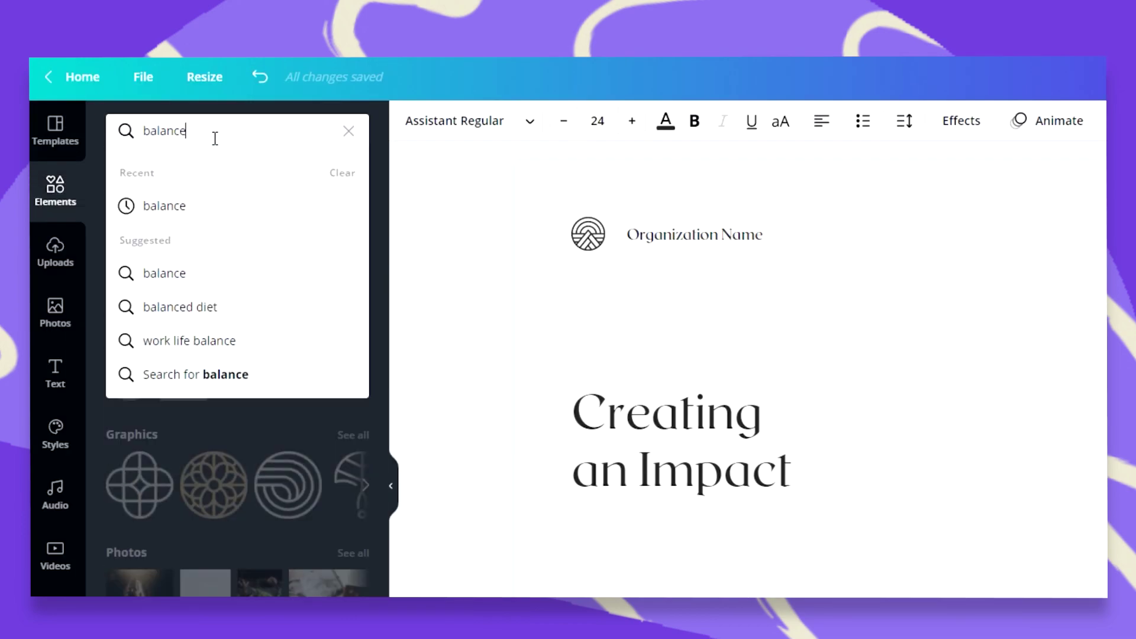
type("d")
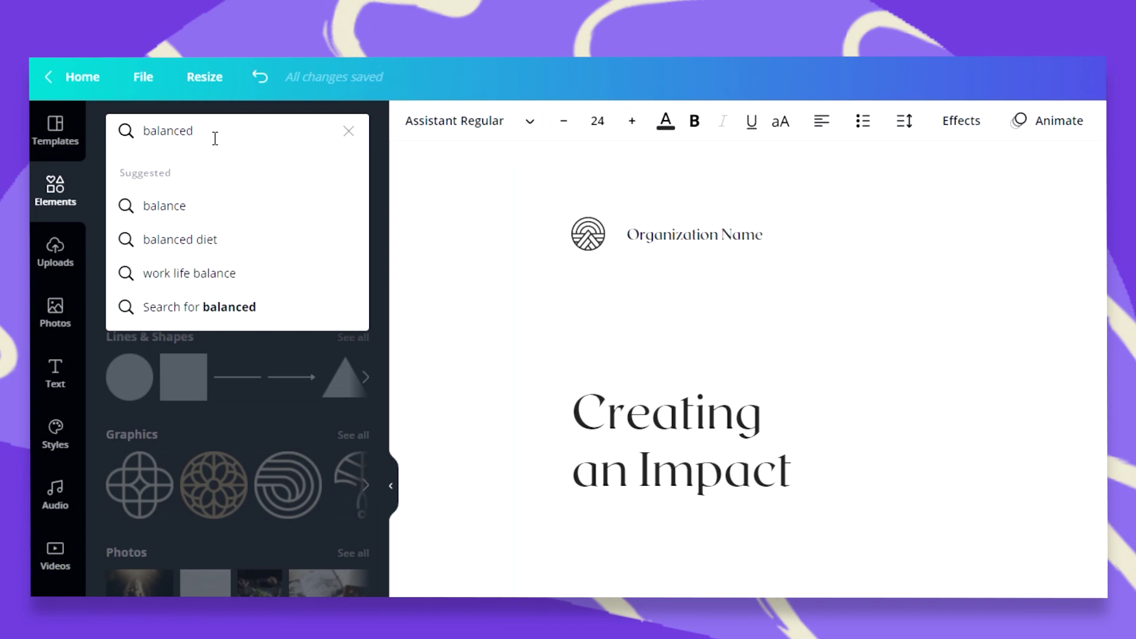
key("Return")
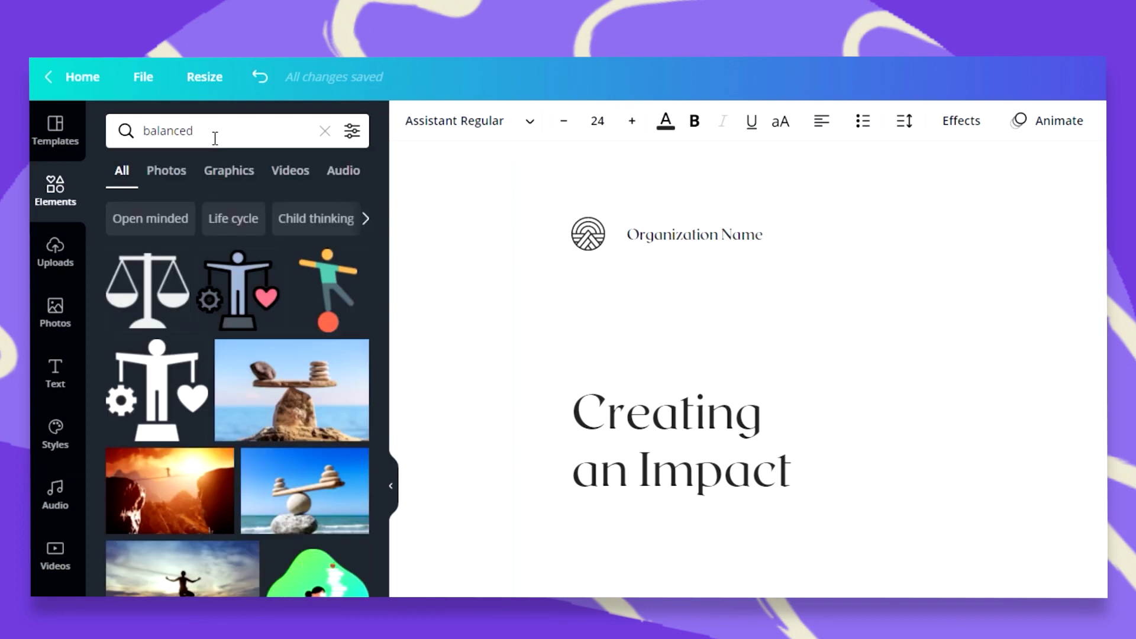
left_click(229, 170)
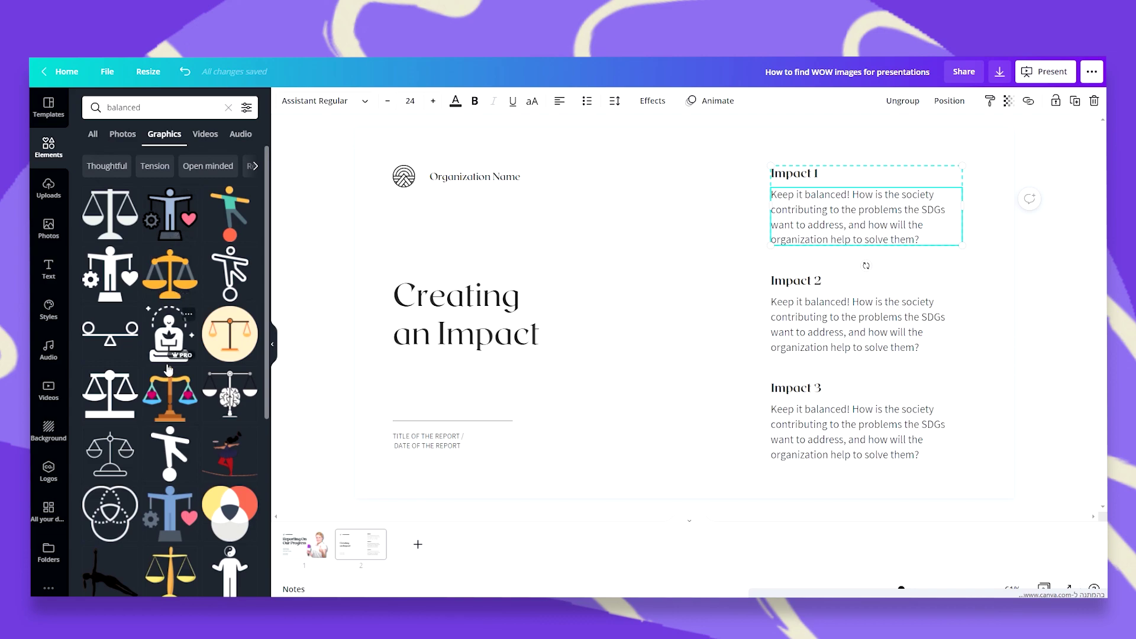
scroll(170, 369, "down", 2)
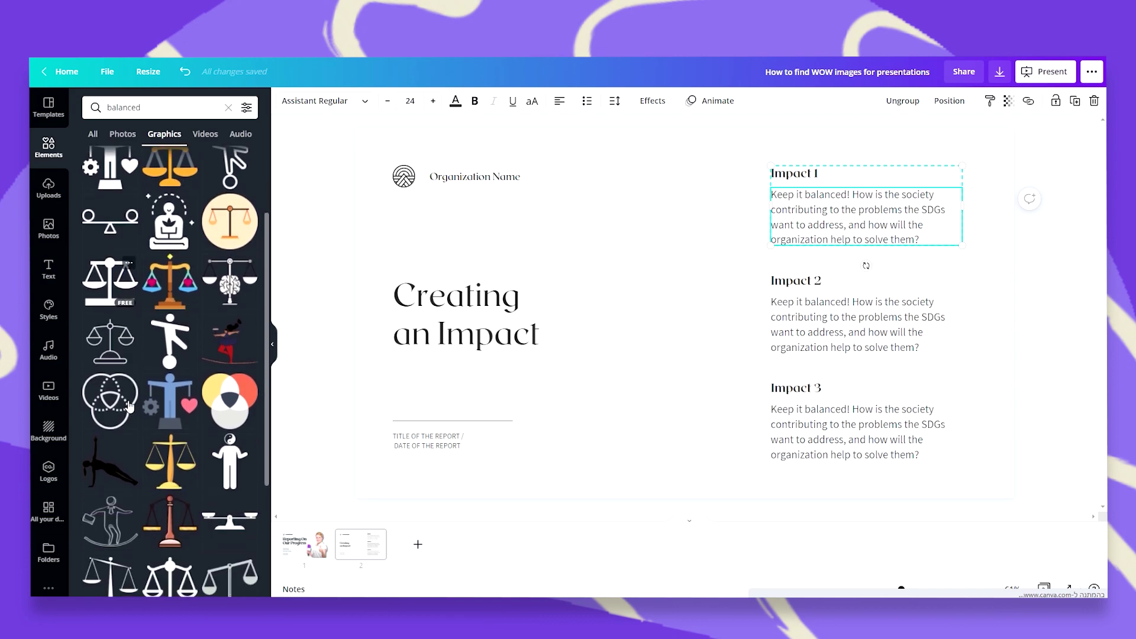
left_click(117, 364)
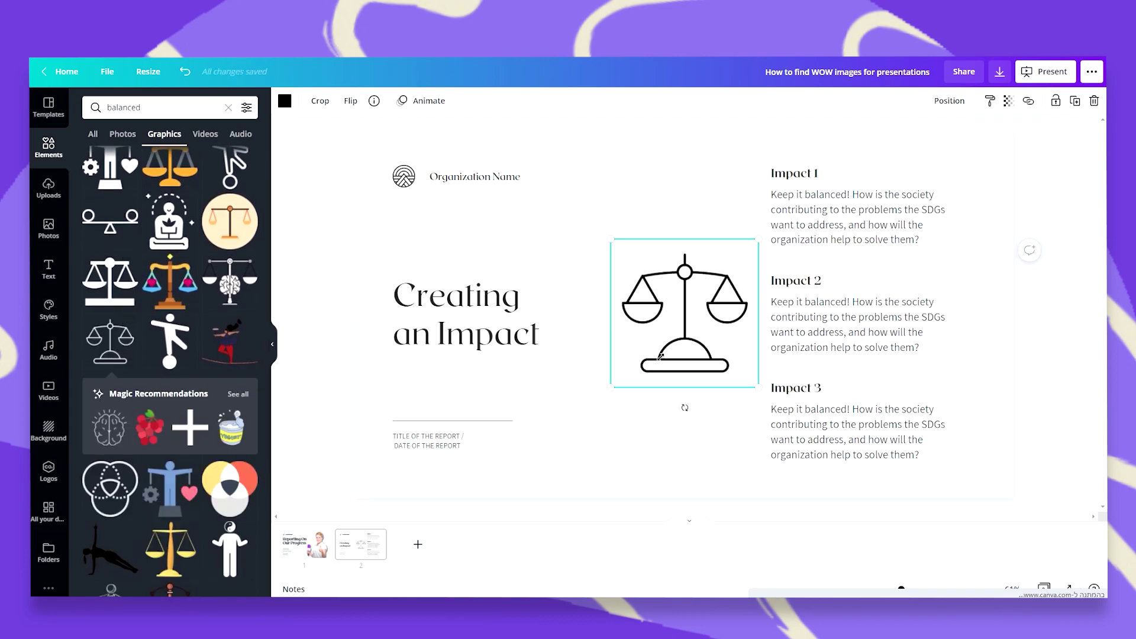
- Shrink the scale, place it beside Impact 1, and recolour it purple
left_click_drag(660, 357, 731, 223)
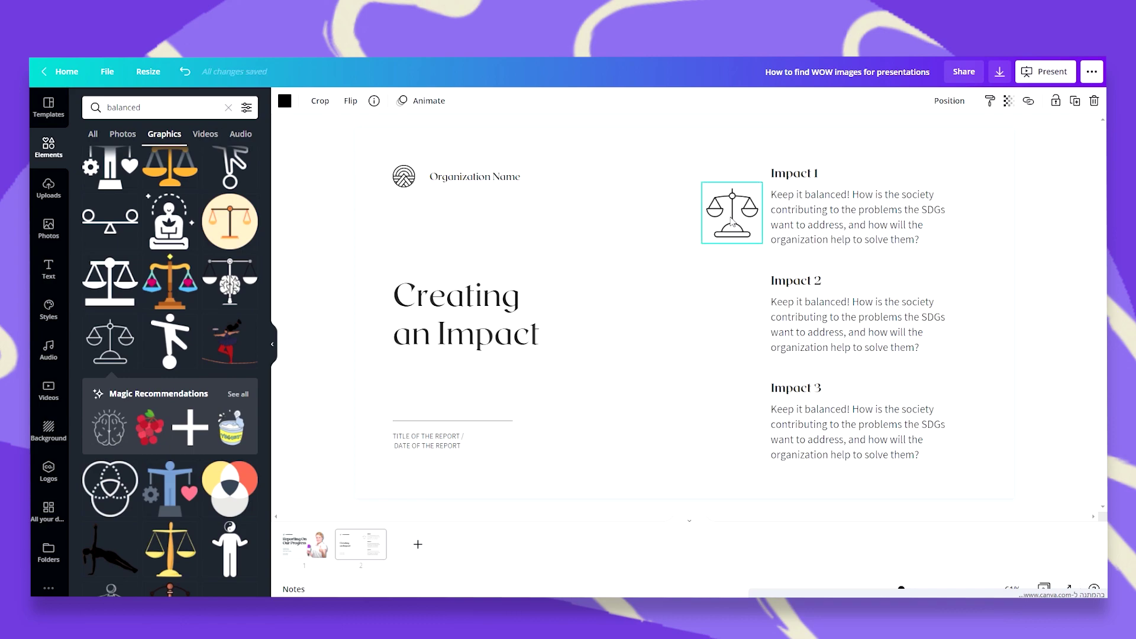
left_click(281, 102)
scroll(186, 410, "down", 3)
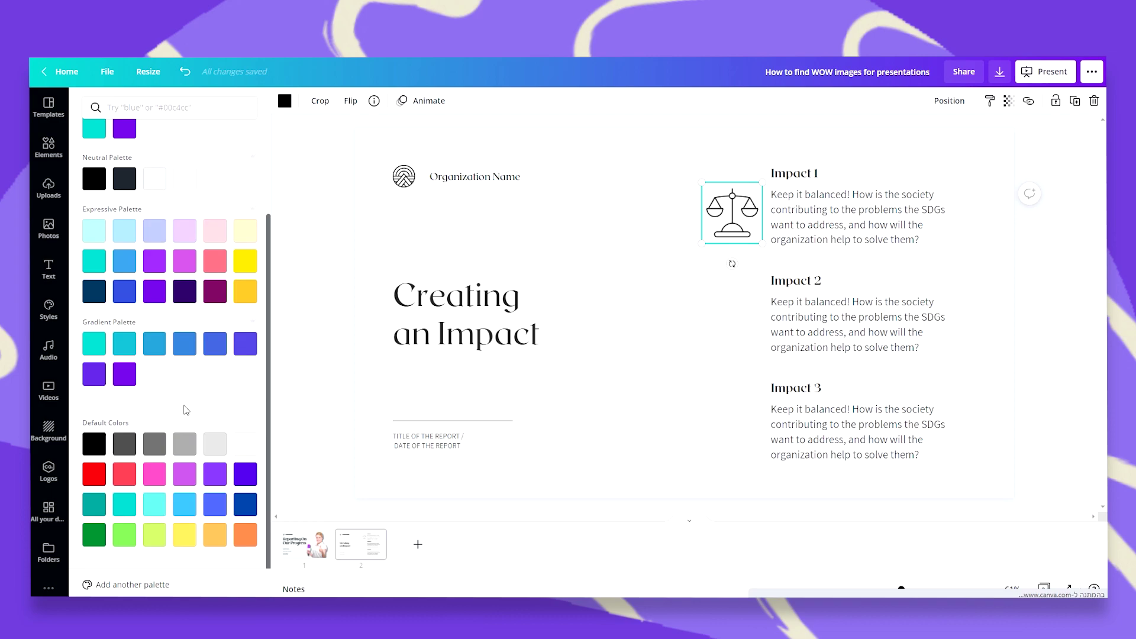
left_click(152, 266)
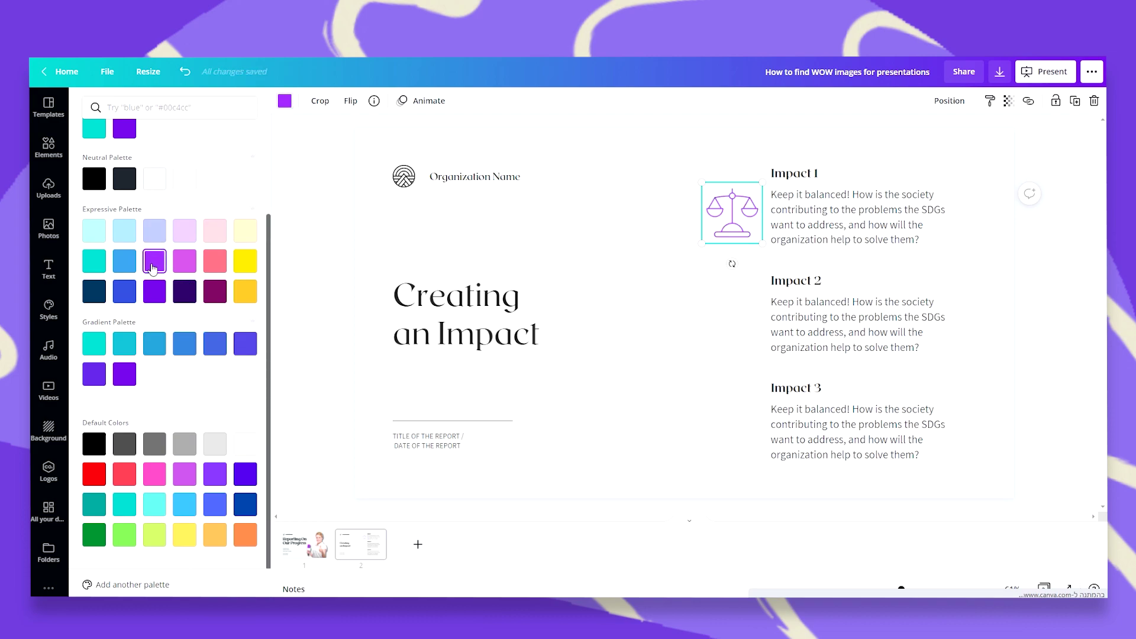
left_click(740, 225)
left_click(644, 277)
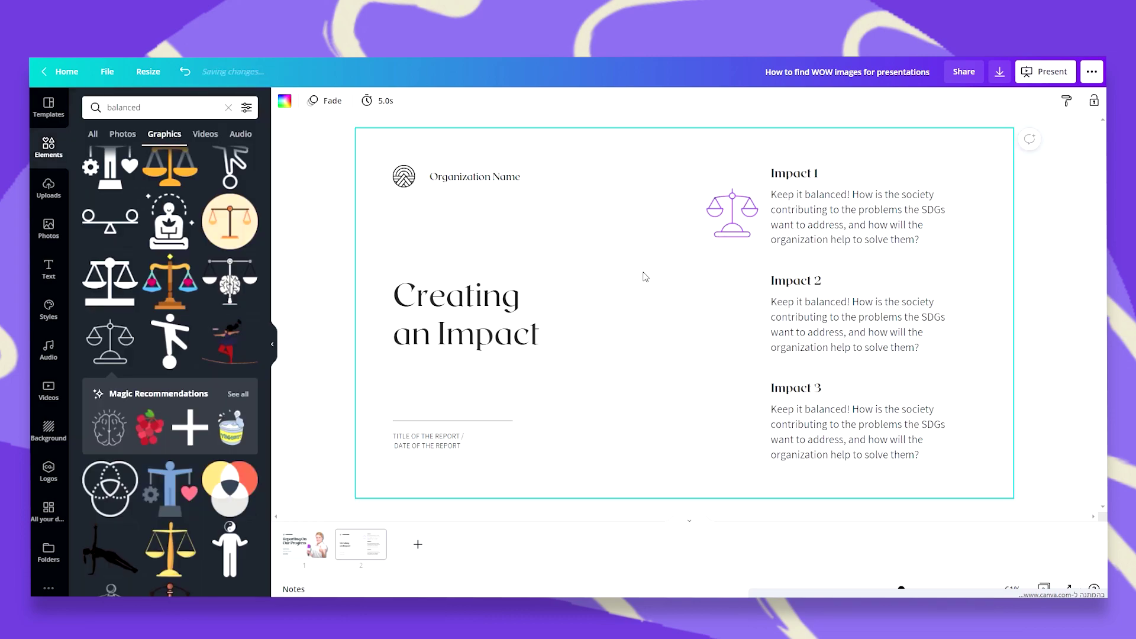
- Align the scale with the Organization Name line and change 'balanced' to 'simple' in Impact 2
left_click_drag(743, 223, 738, 217)
left_click(830, 306)
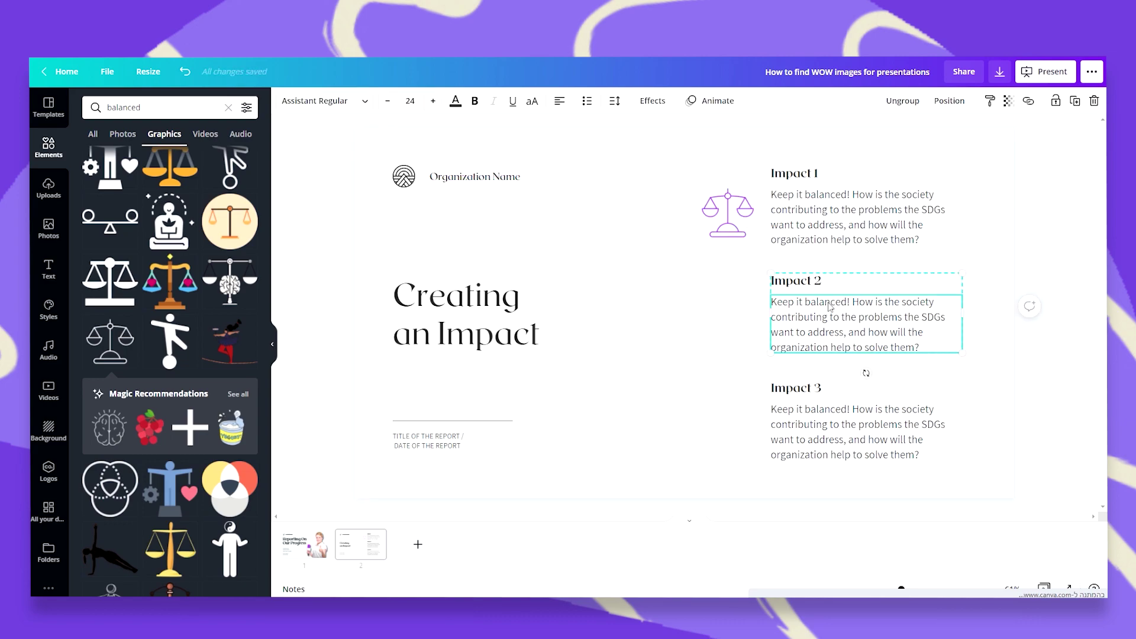
left_click(830, 305)
left_click_drag(804, 303, 846, 302)
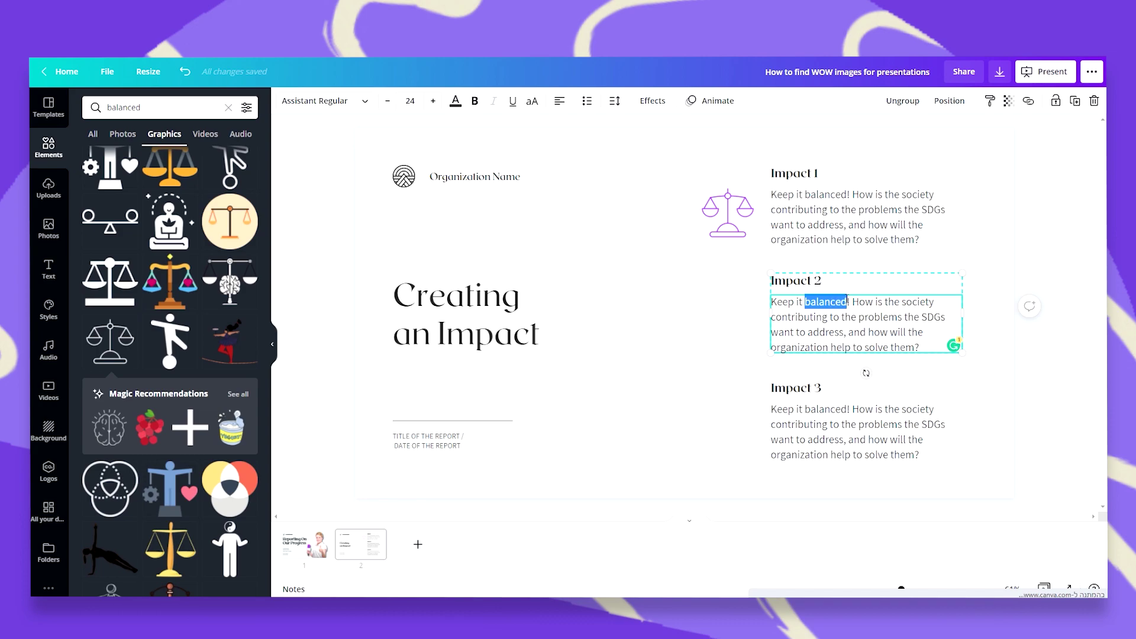
type("simple")
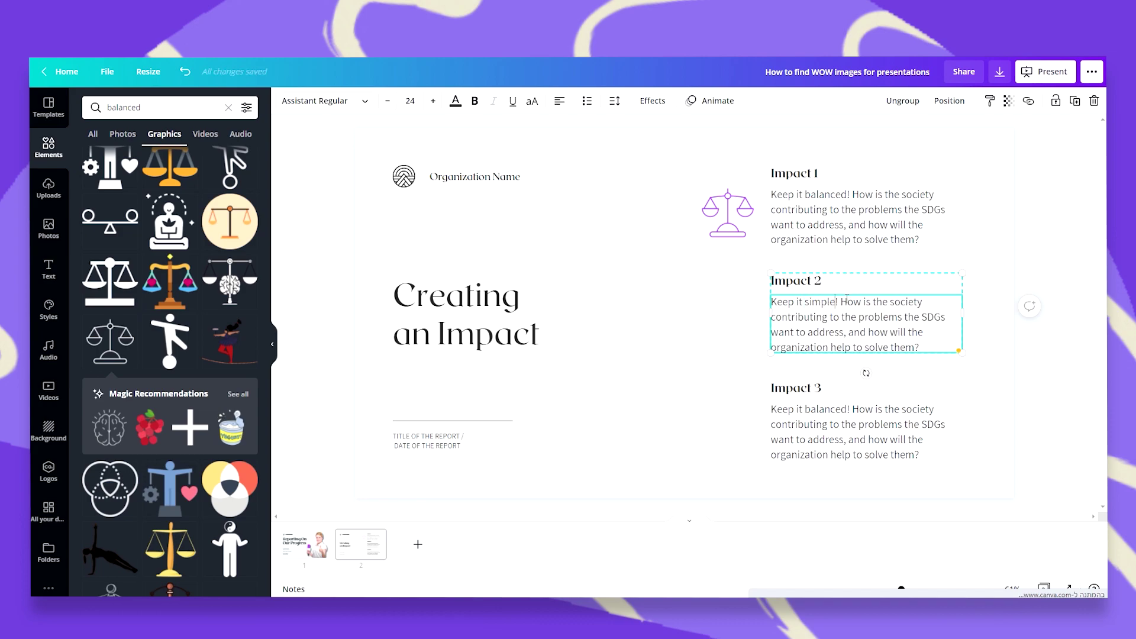
left_click(721, 315)
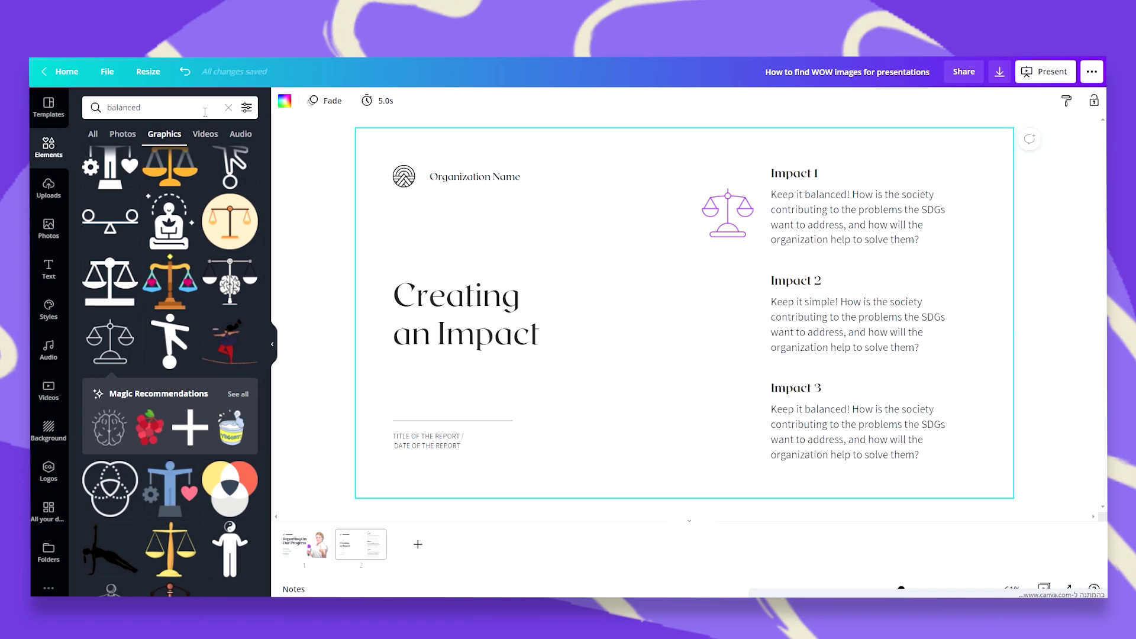
- Search Elements graphics for 'simple' to find the thumbs-up icon
left_click(92, 107)
type("simple")
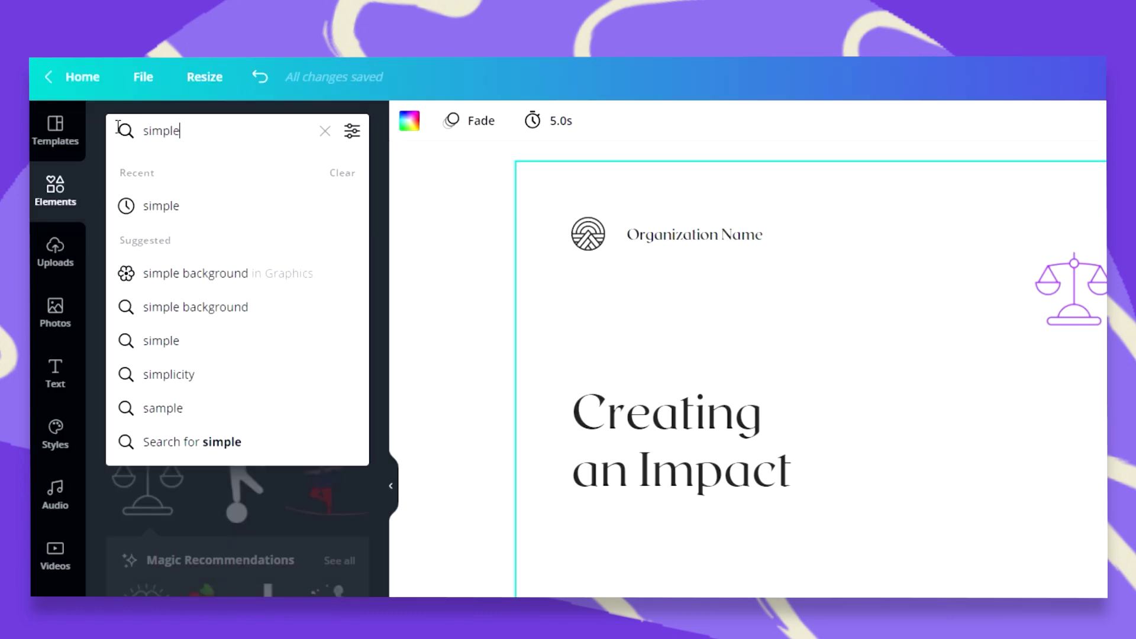
key("Return")
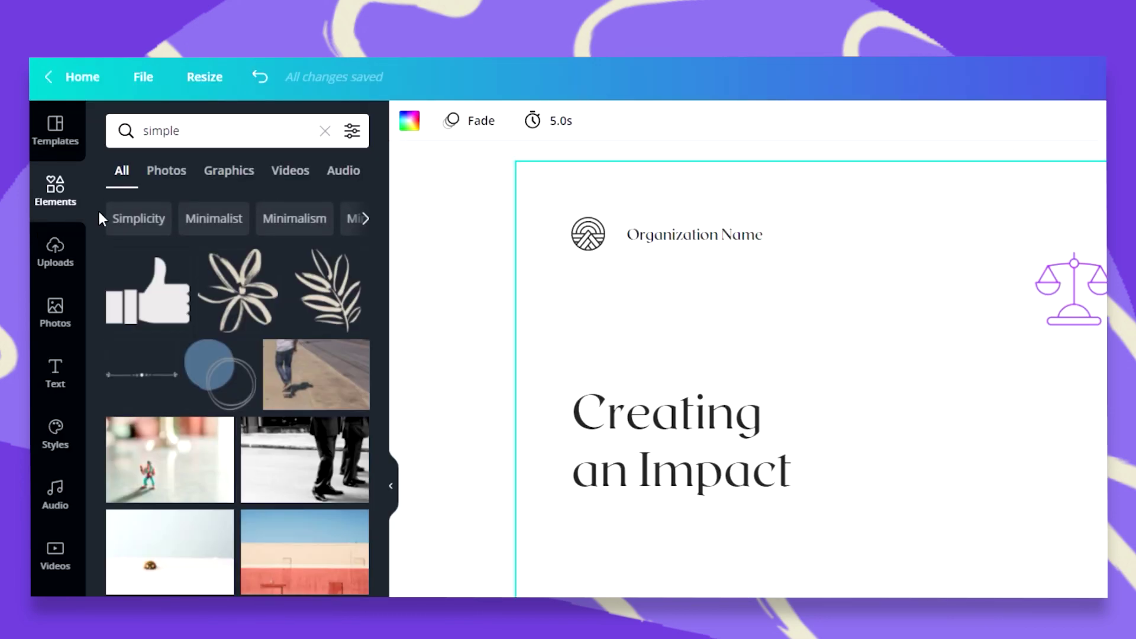
left_click(225, 171)
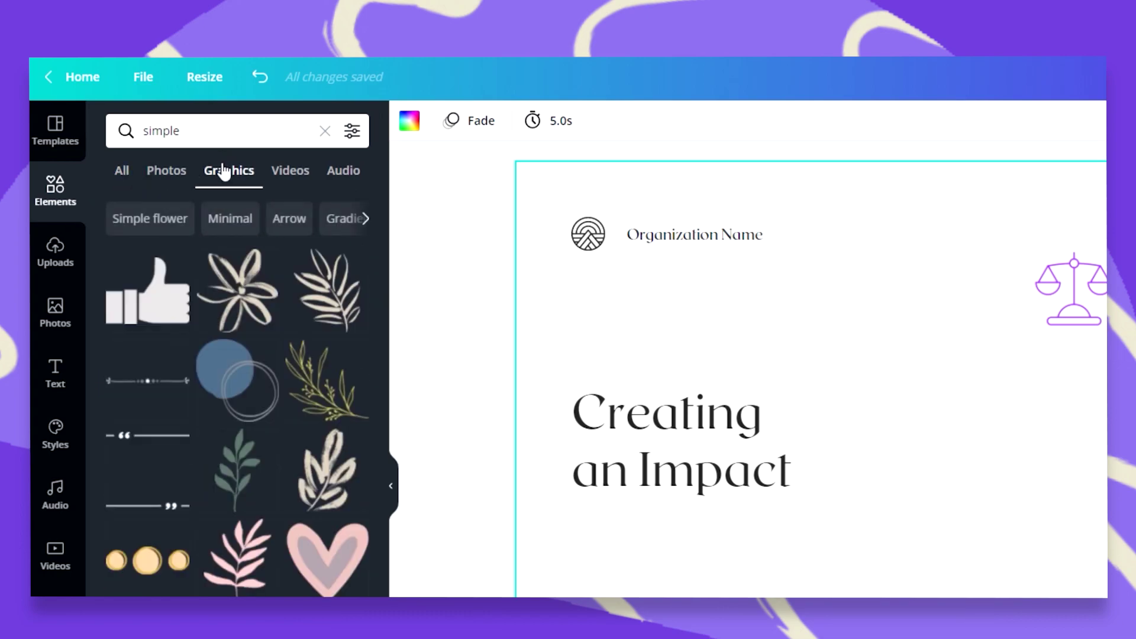
scroll(219, 577, "down", 3)
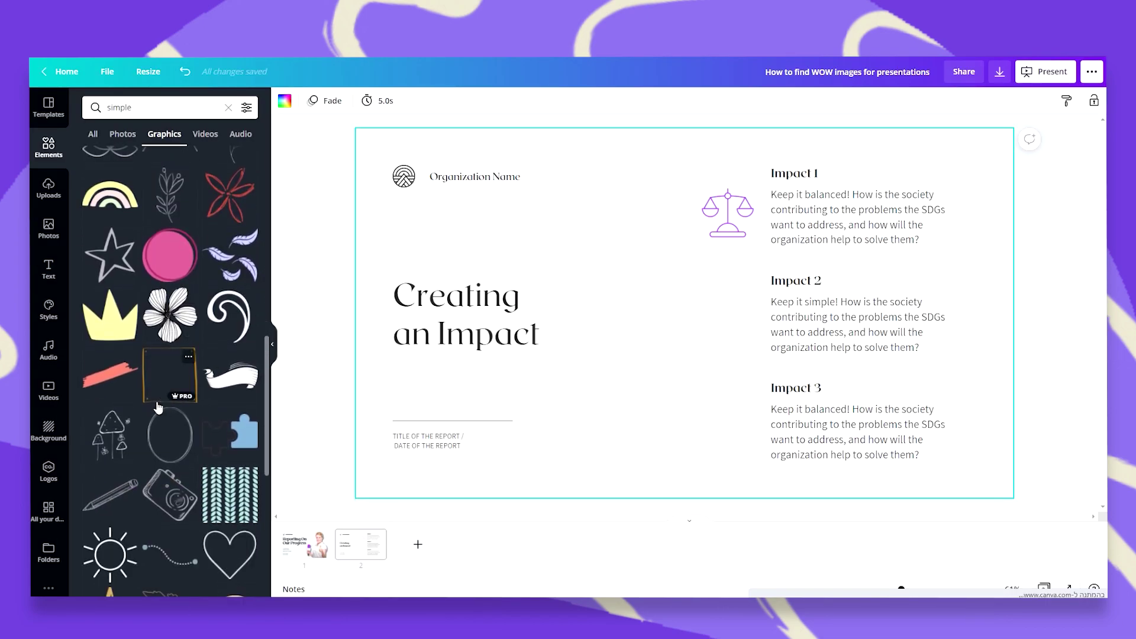
scroll(158, 407, "down", 3)
scroll(158, 409, "down", 5)
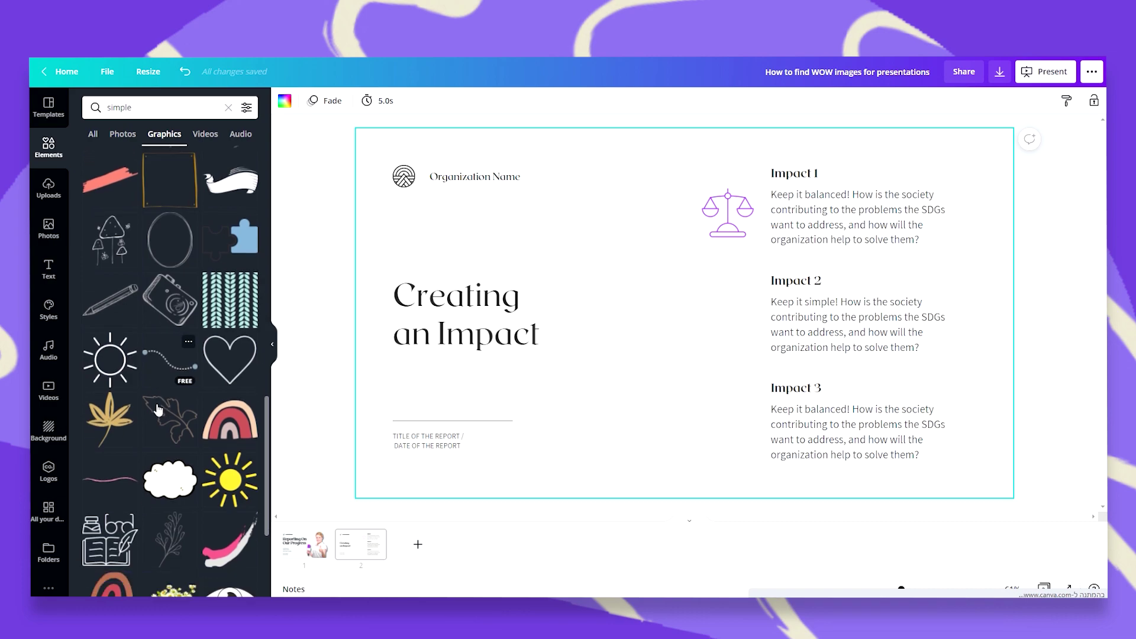
scroll(158, 409, "up", 10)
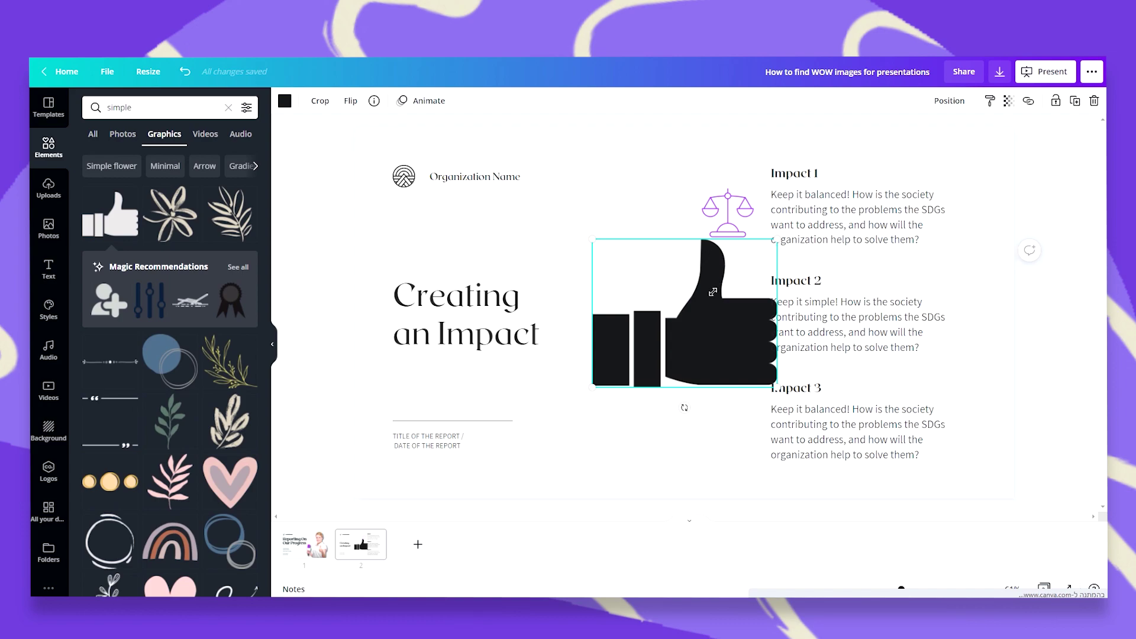
- Shrink the thumbs-up, line it up beside Impact 2, and make it purple
left_click_drag(776, 239, 664, 338)
left_click_drag(635, 374, 743, 327)
left_click(284, 101)
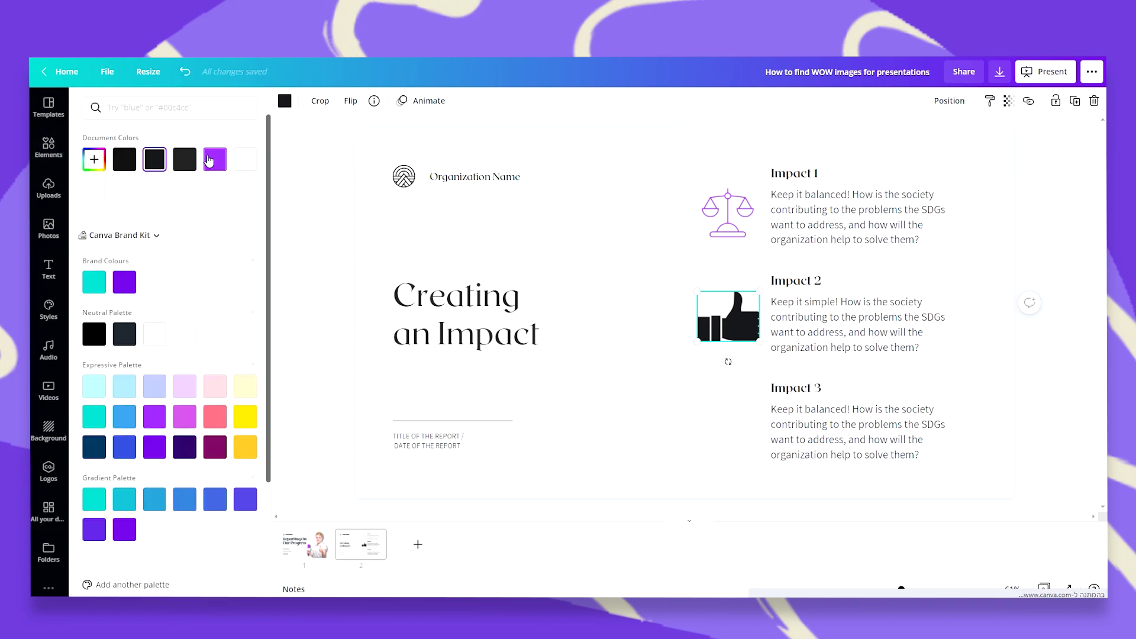
left_click(213, 161)
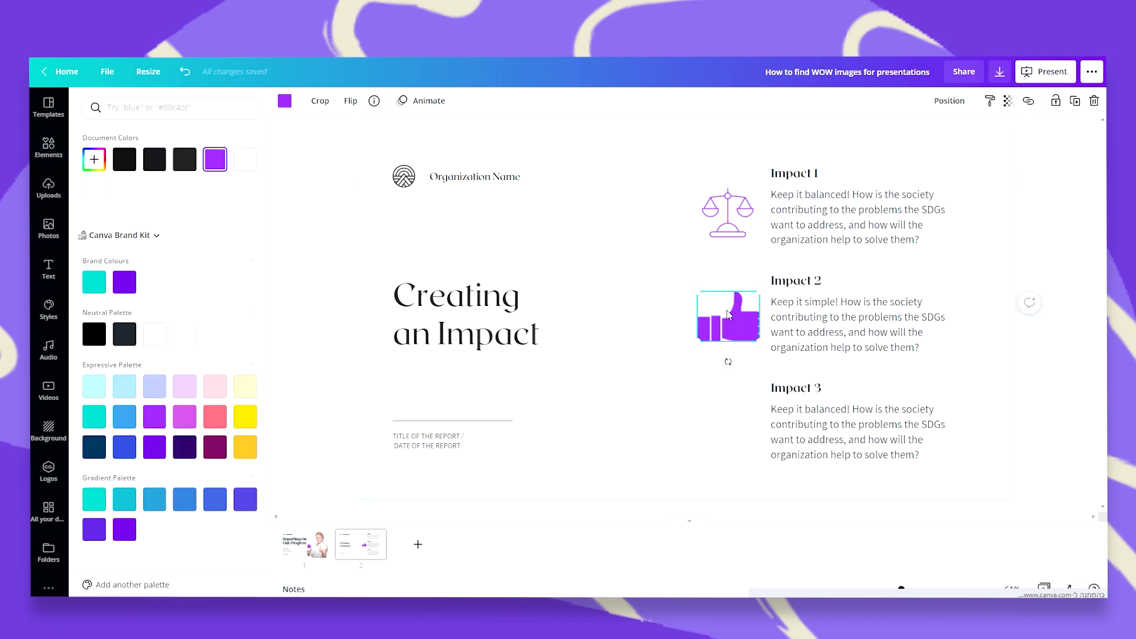
left_click_drag(727, 314, 726, 310)
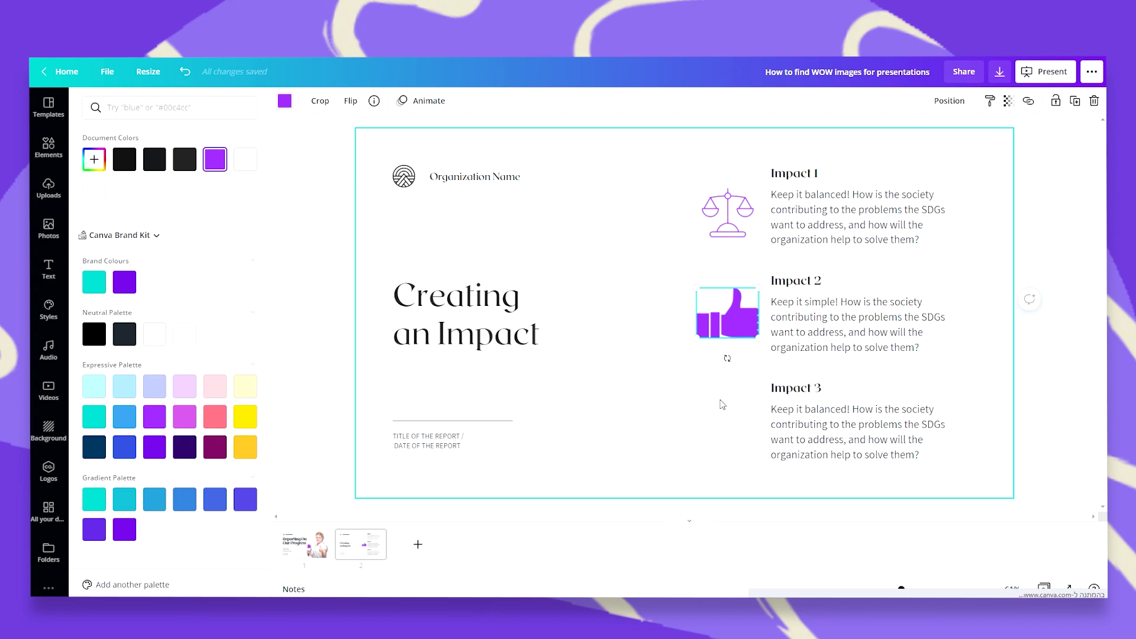
left_click(786, 414)
- Replace 'balanced' with 'easy to understand' in the Impact 3 text
left_click(815, 409)
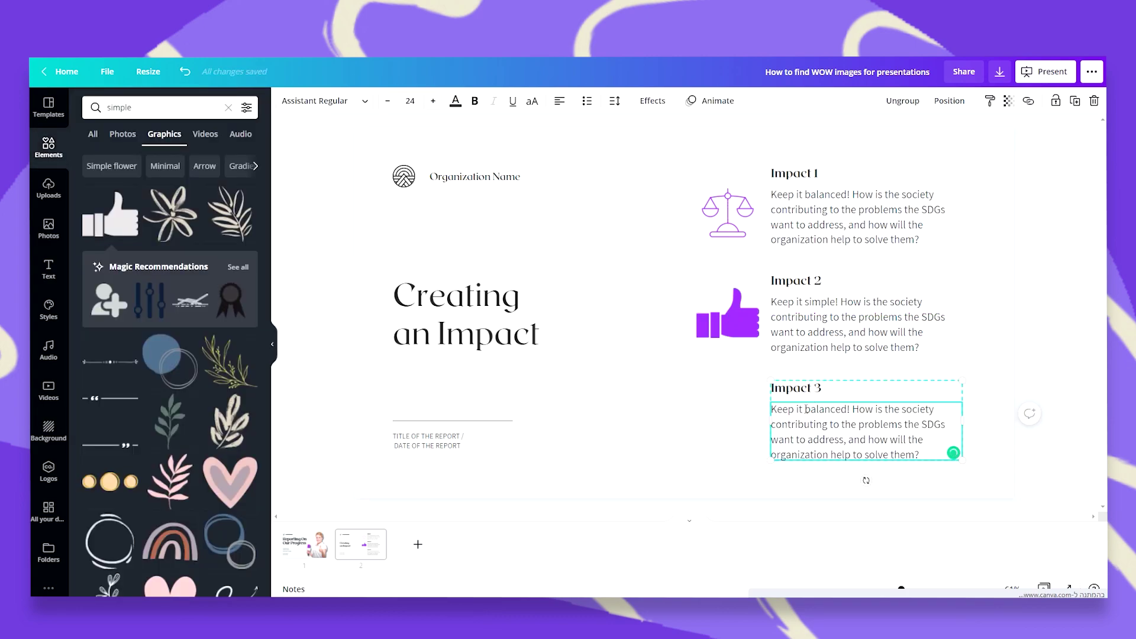
left_click_drag(805, 409, 847, 409)
type("easy to ")
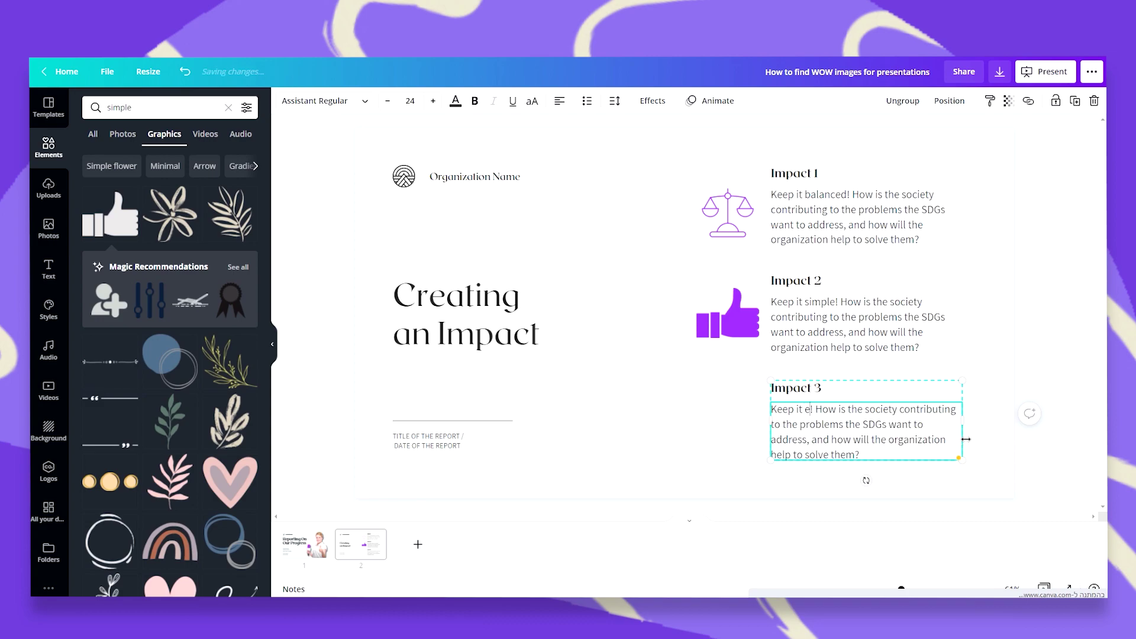
type("understand")
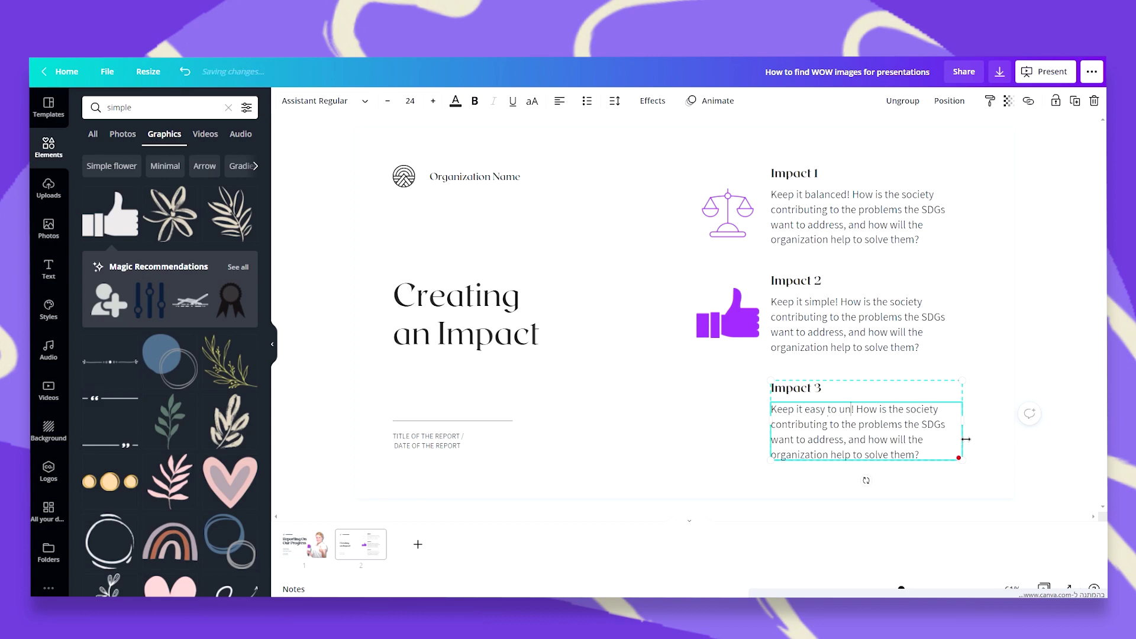
left_click(703, 427)
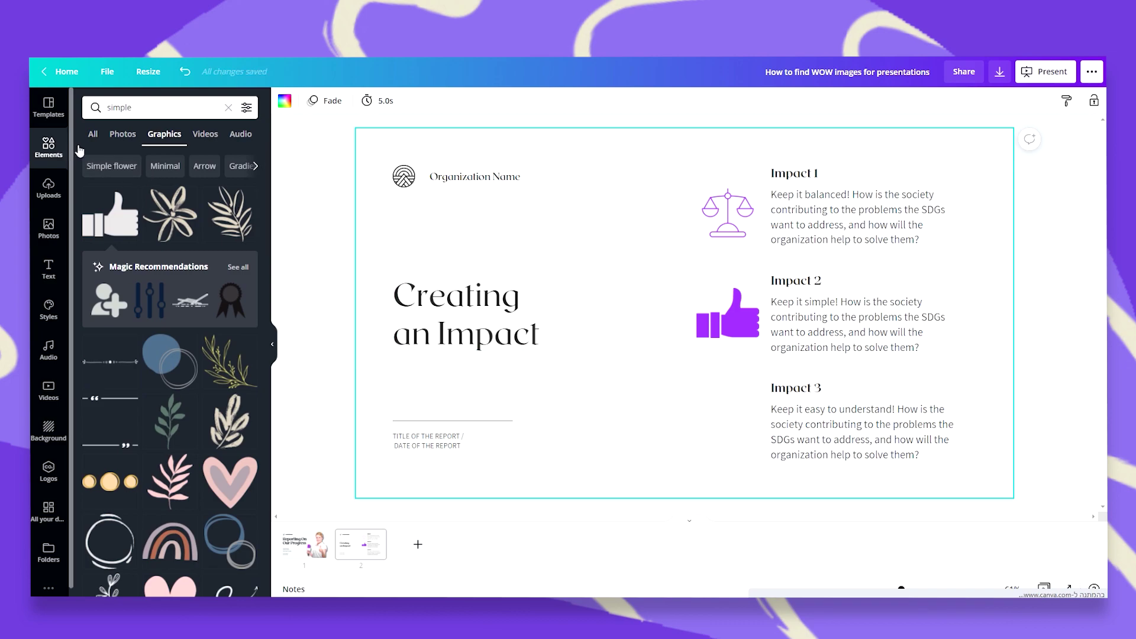
- Search Elements graphics for 'understand' and add the lightbulb-gear graphic
double_click(102, 111)
type("understand")
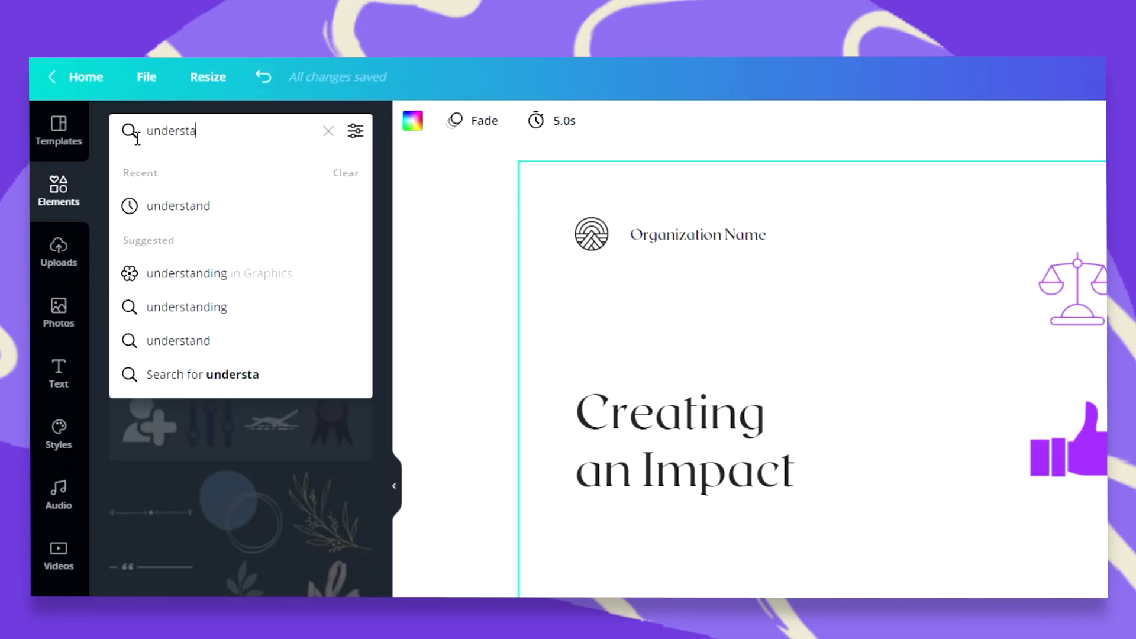
key("Return")
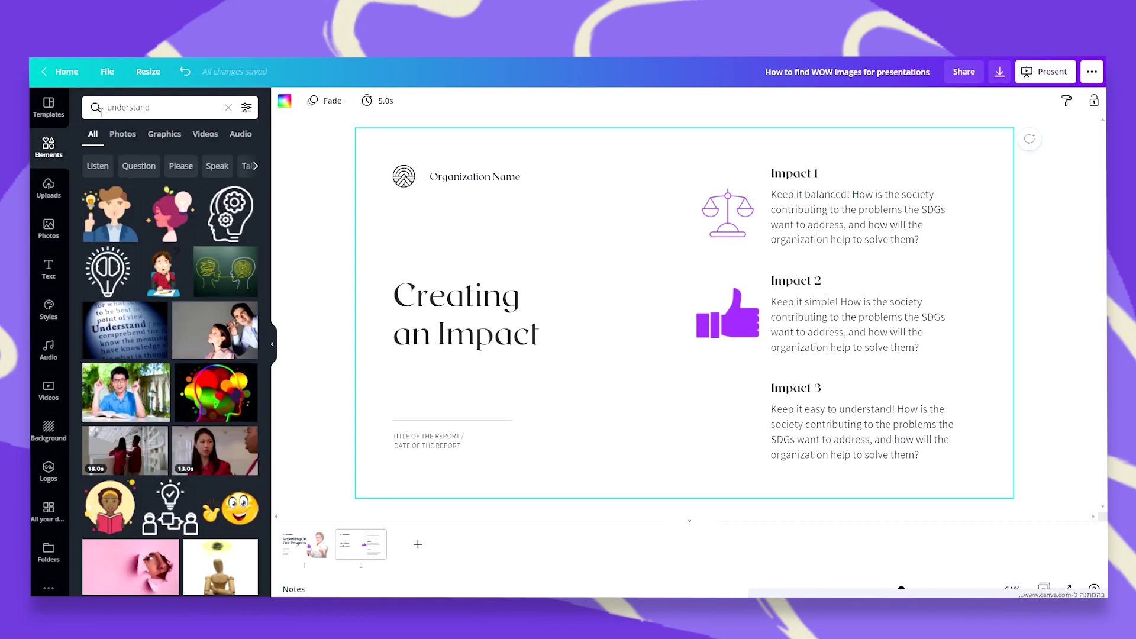
left_click(165, 135)
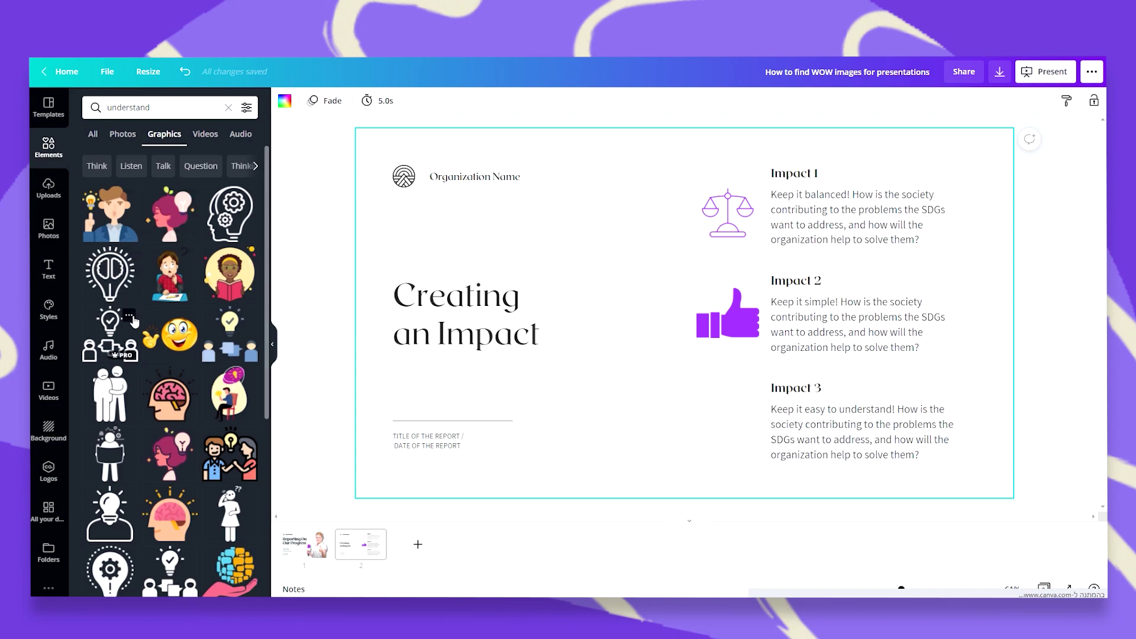
scroll(132, 321, "down", 2)
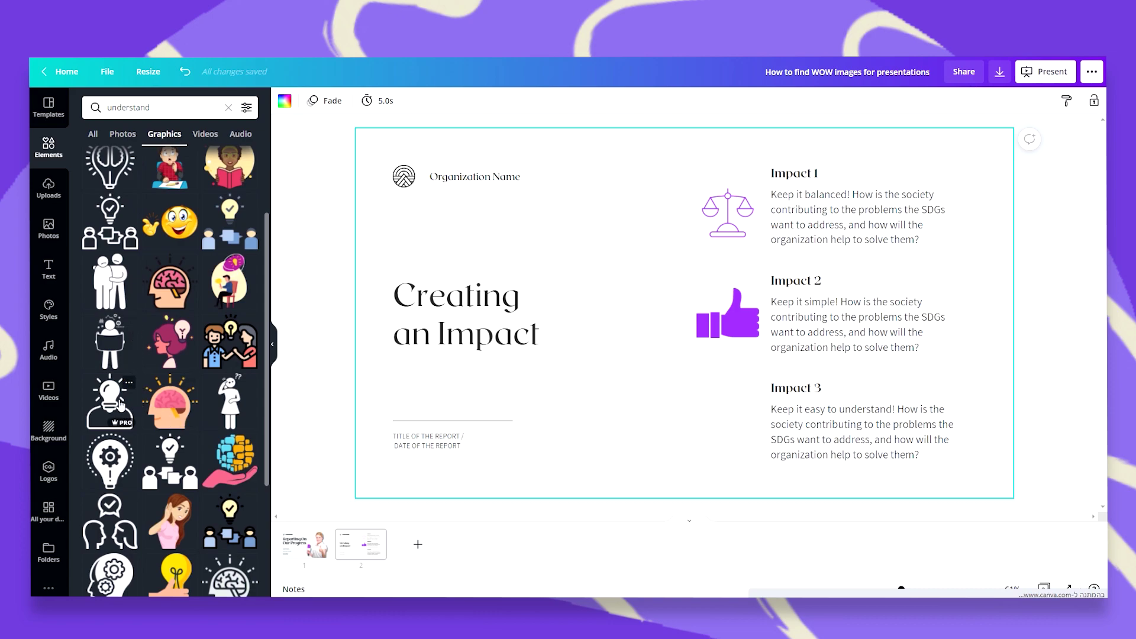
left_click(119, 467)
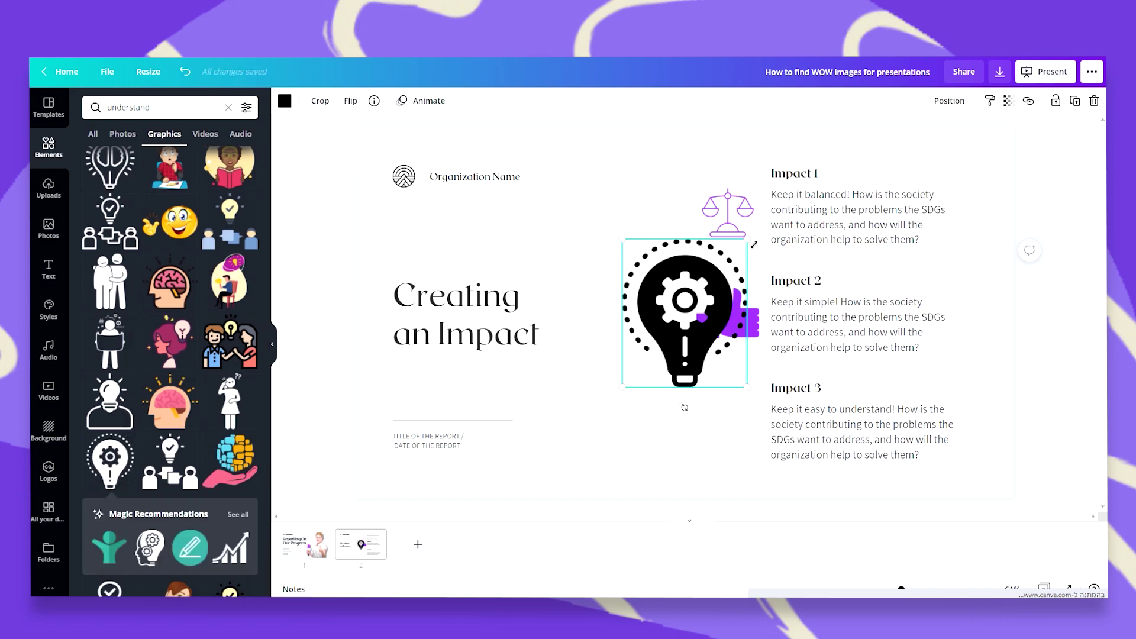
- Shrink the lightbulb beside Impact 3 and colour it purple
left_click_drag(746, 241, 735, 432)
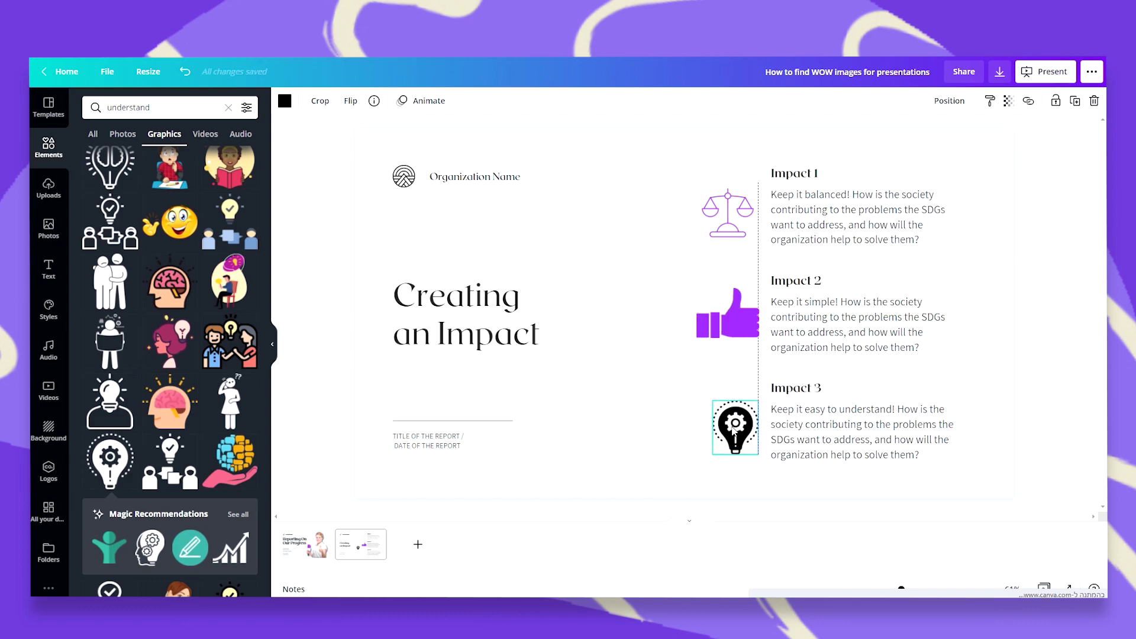
left_click(285, 100)
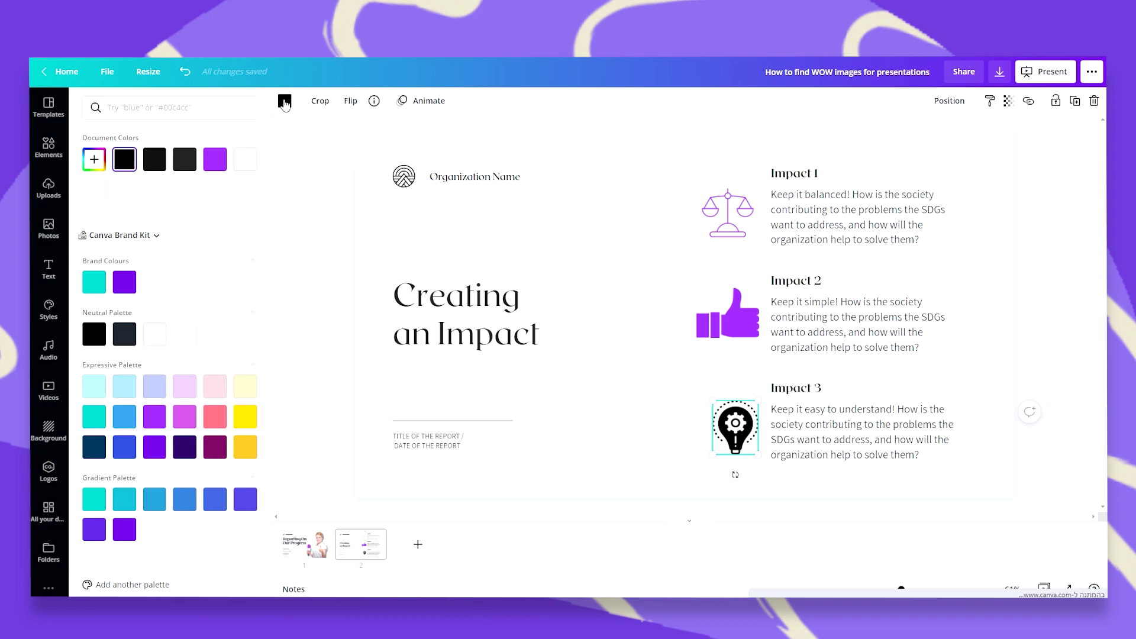
left_click(219, 165)
left_click_drag(757, 432, 728, 429)
left_click(651, 411)
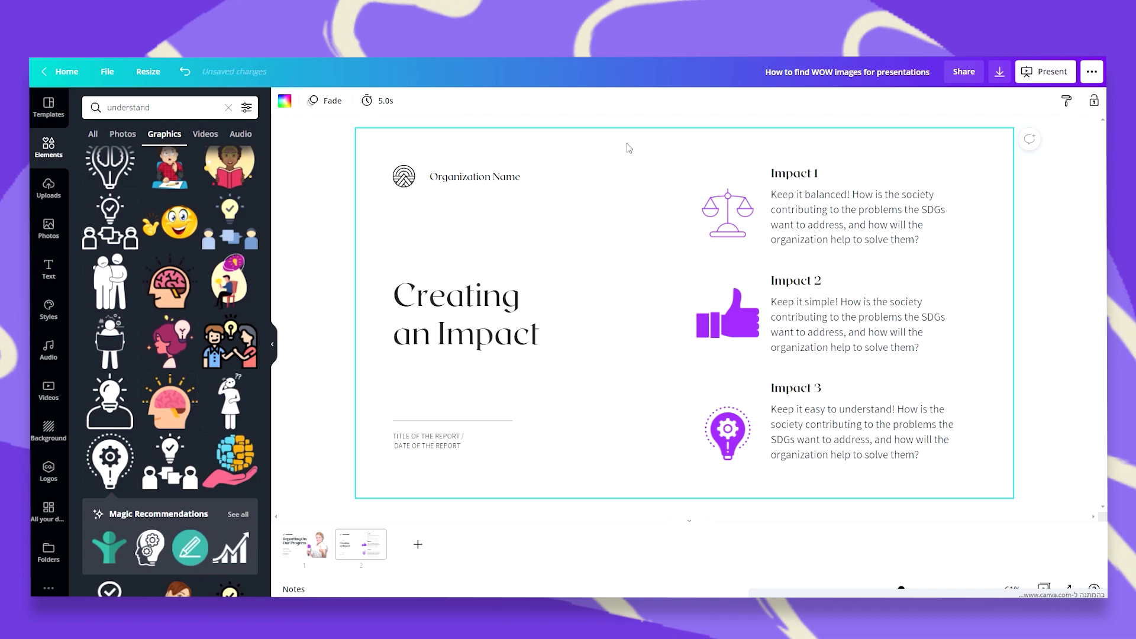
- Make the page background white and search Elements for 'impact'
left_click(285, 100)
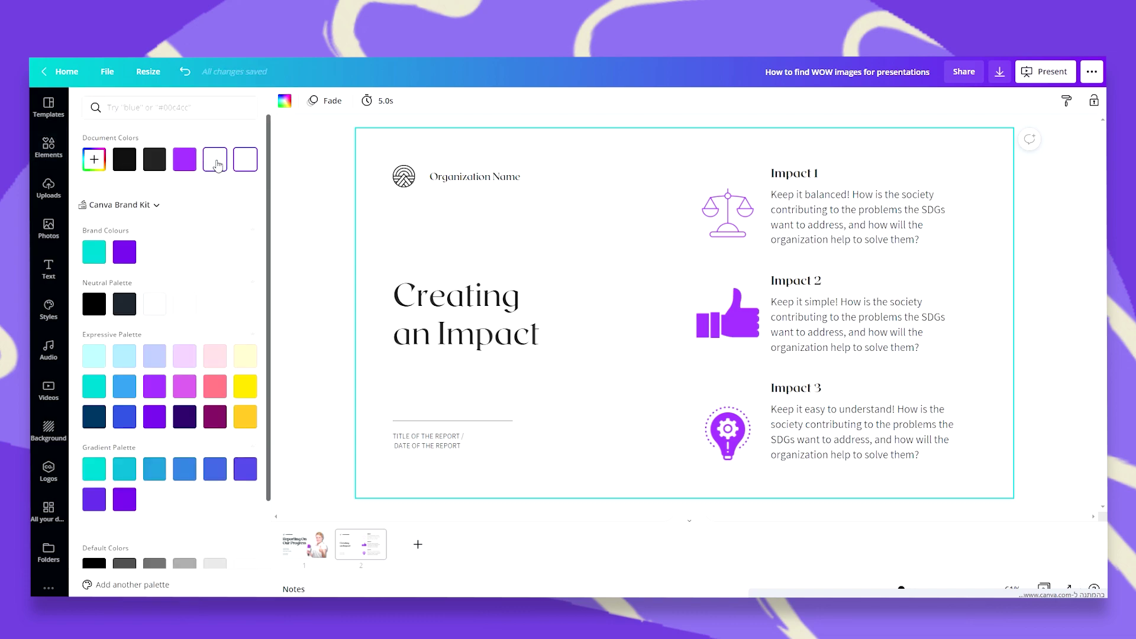
left_click(217, 162)
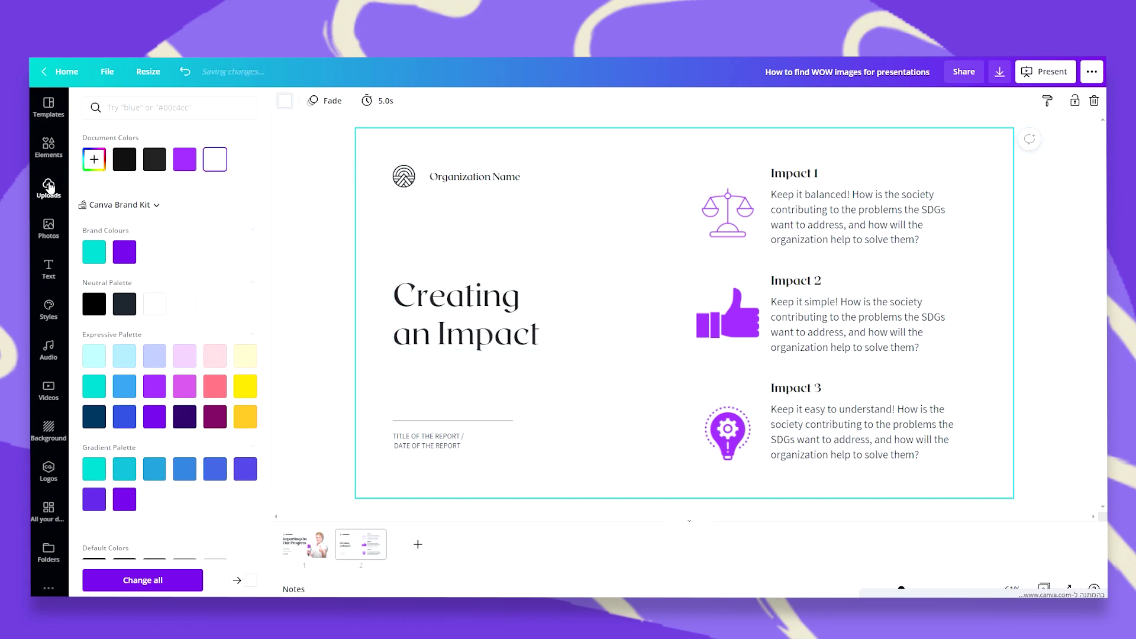
left_click(38, 155)
left_click(121, 108)
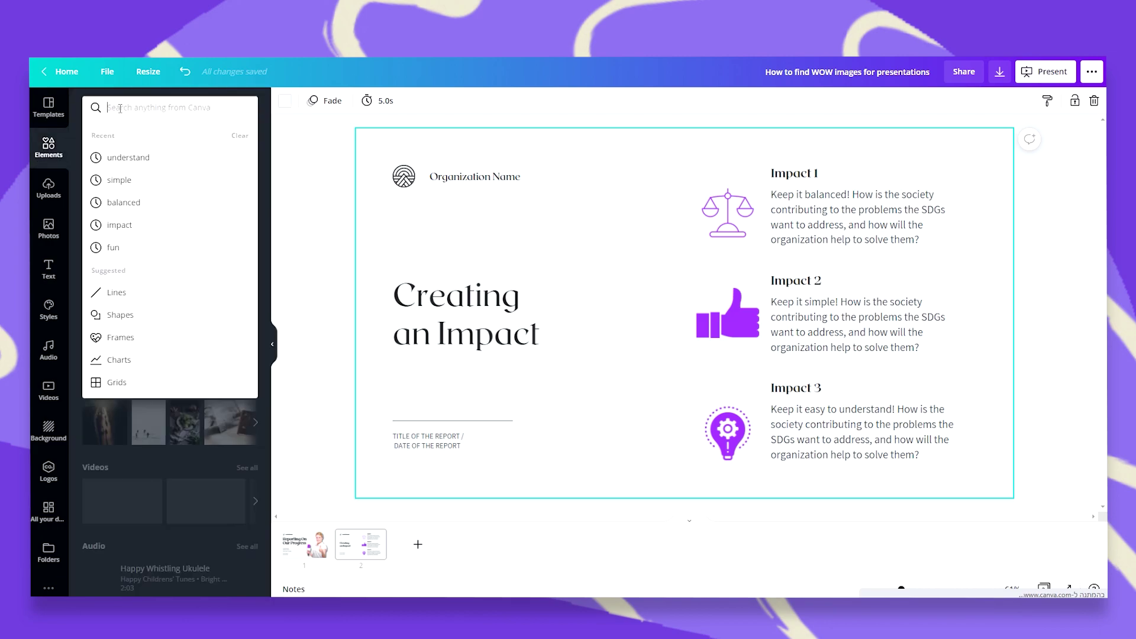
type("imp")
type("act")
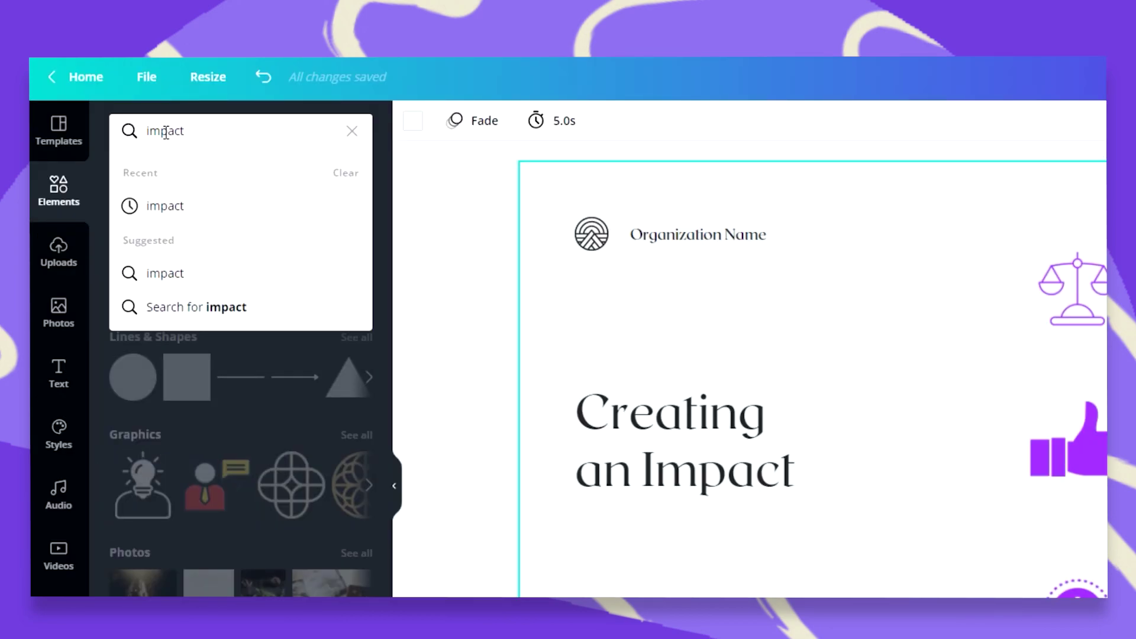
key("Return")
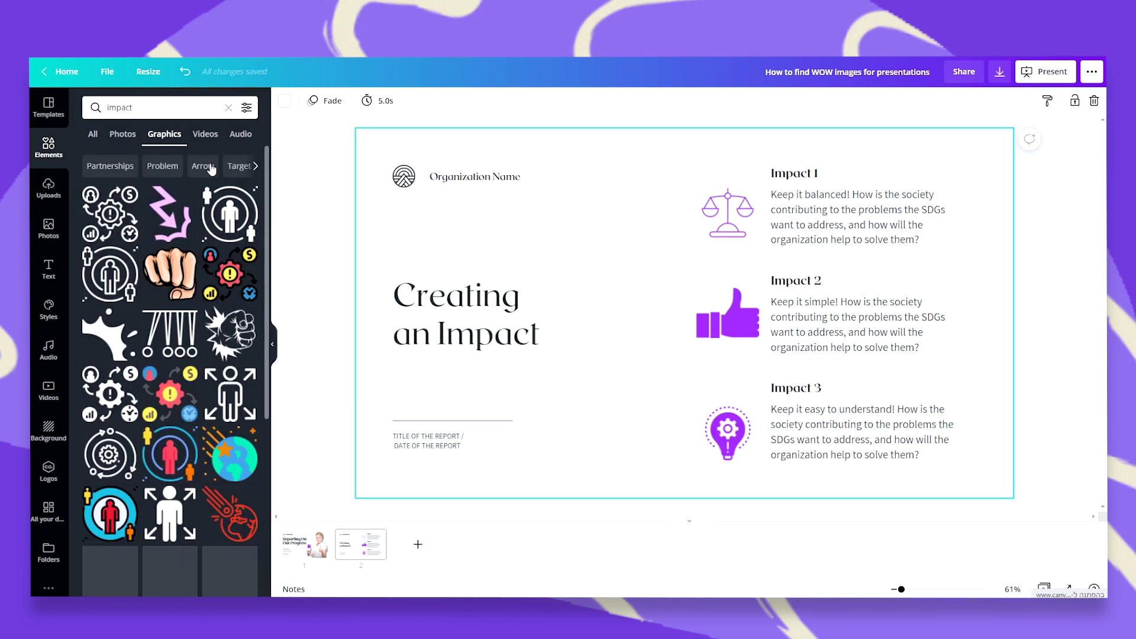
- Add the splash graphic, rotate it to 104°, and tuck it into the top-left corner
left_click(103, 339)
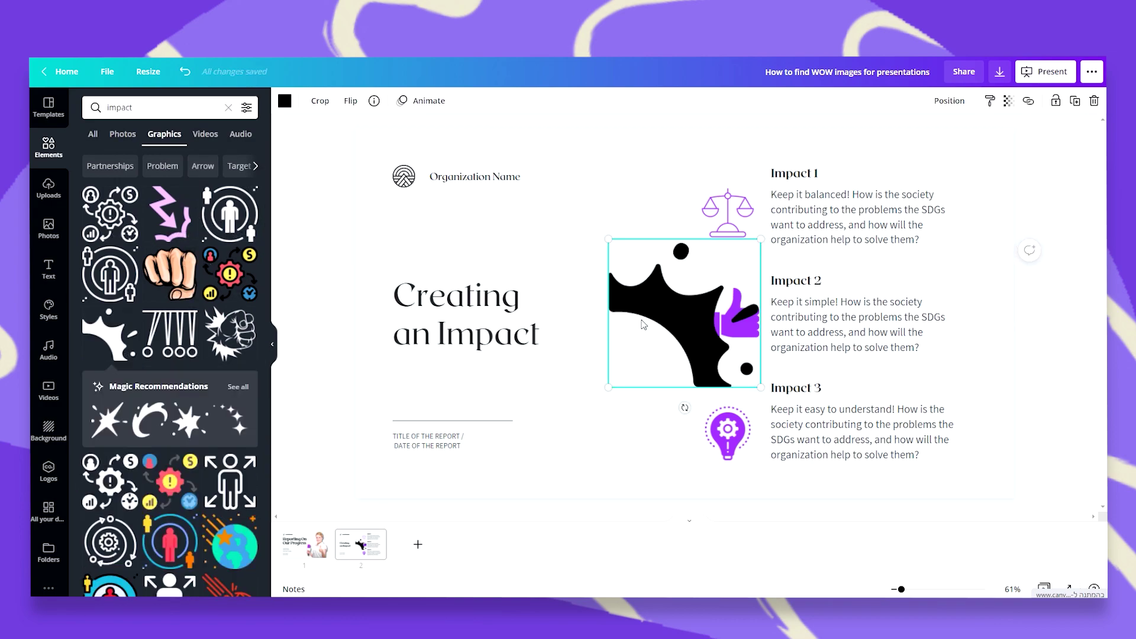
left_click_drag(685, 401, 463, 212)
left_click_drag(556, 229, 310, 99)
left_click(335, 299)
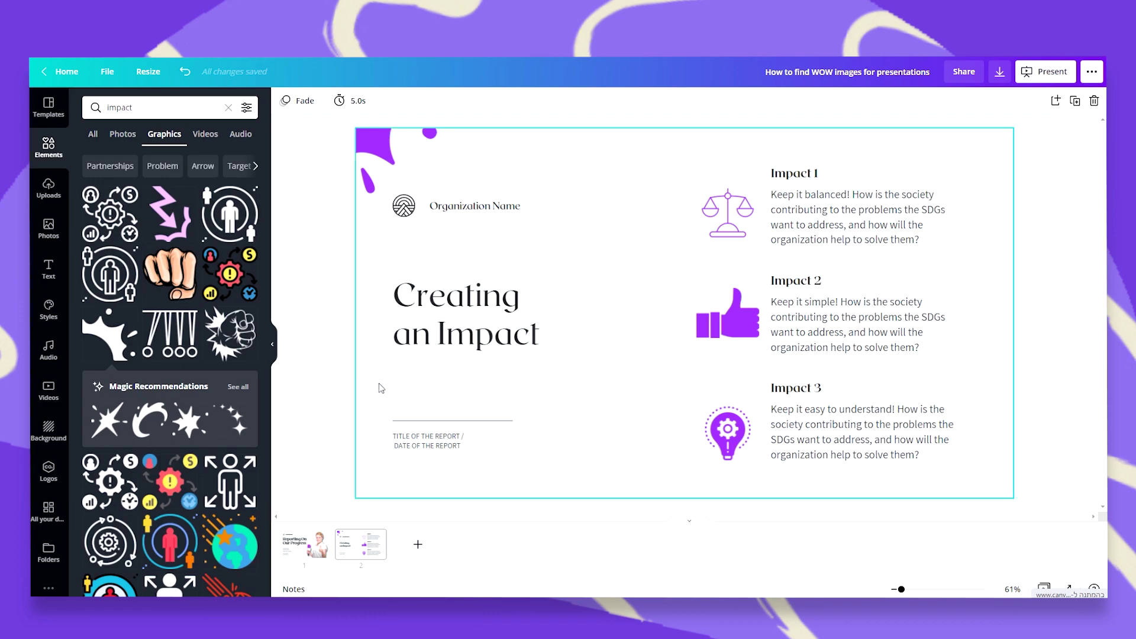
- Add a third page with the dark Part 1: Understanding layout and delete its arch illustration
left_click(418, 545)
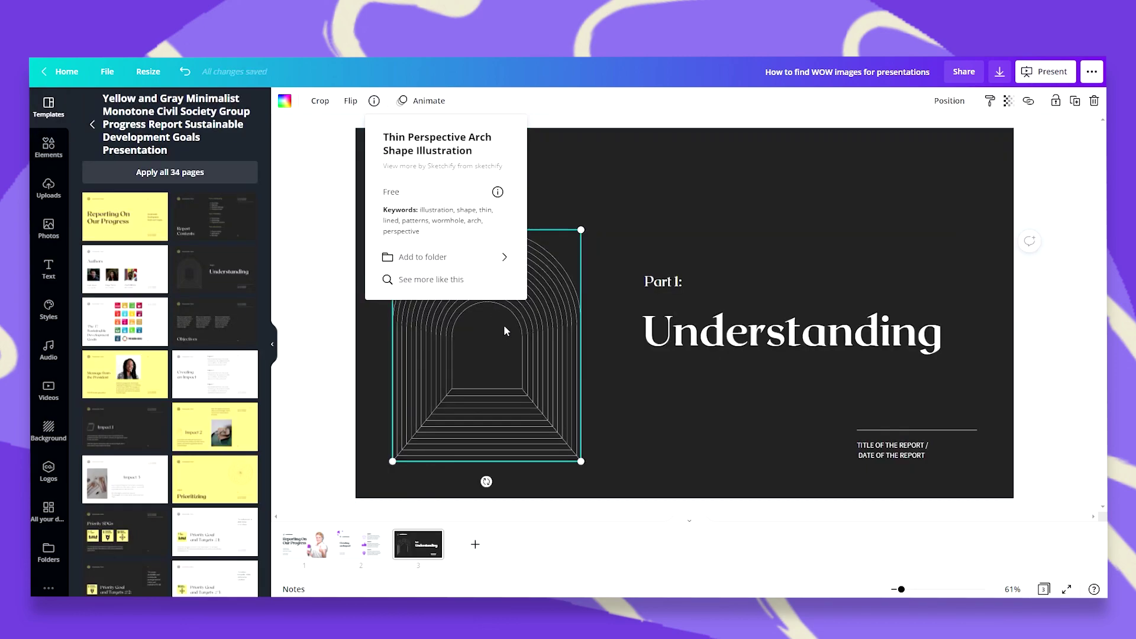
left_click(527, 381)
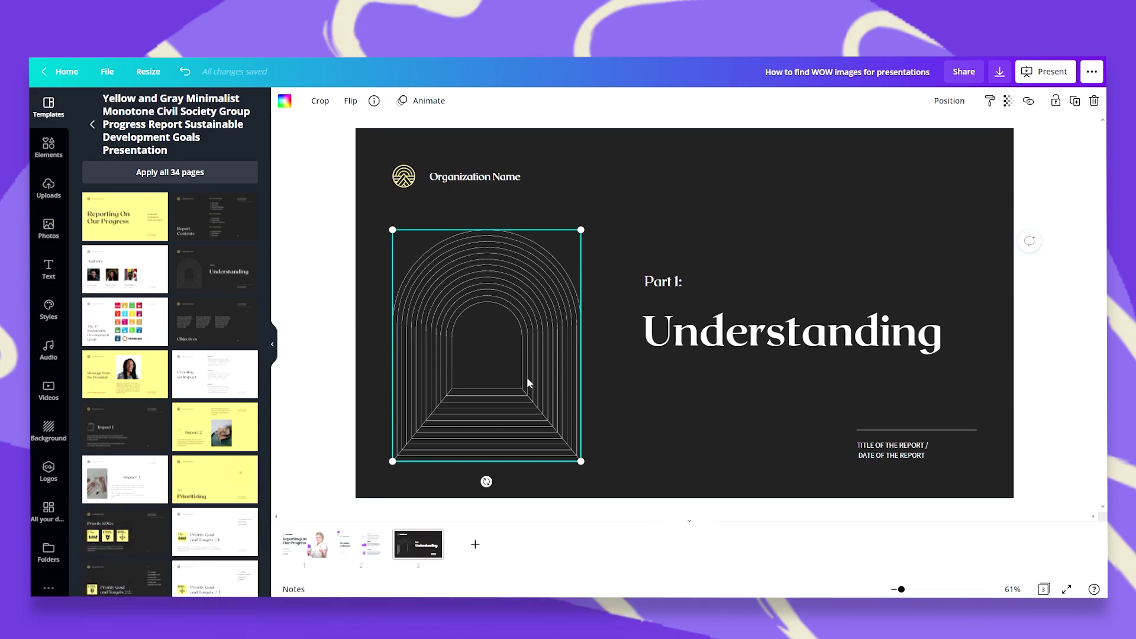
key("Delete")
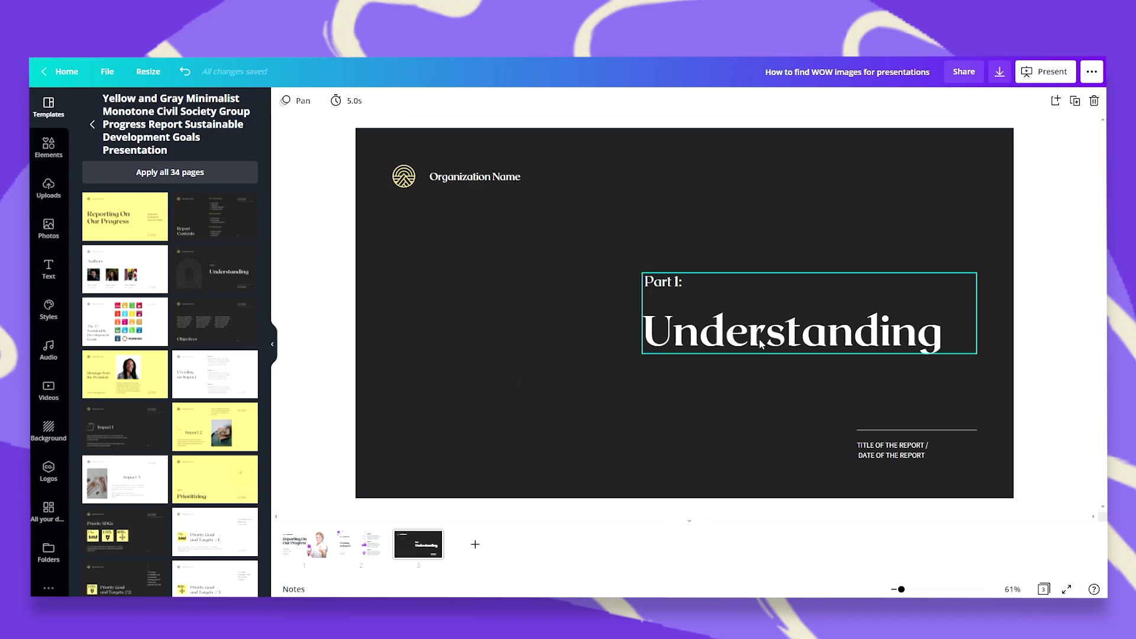
- Search Photos for 'understanding' and place the E=mc² boy photo at the slide's left
left_click(48, 228)
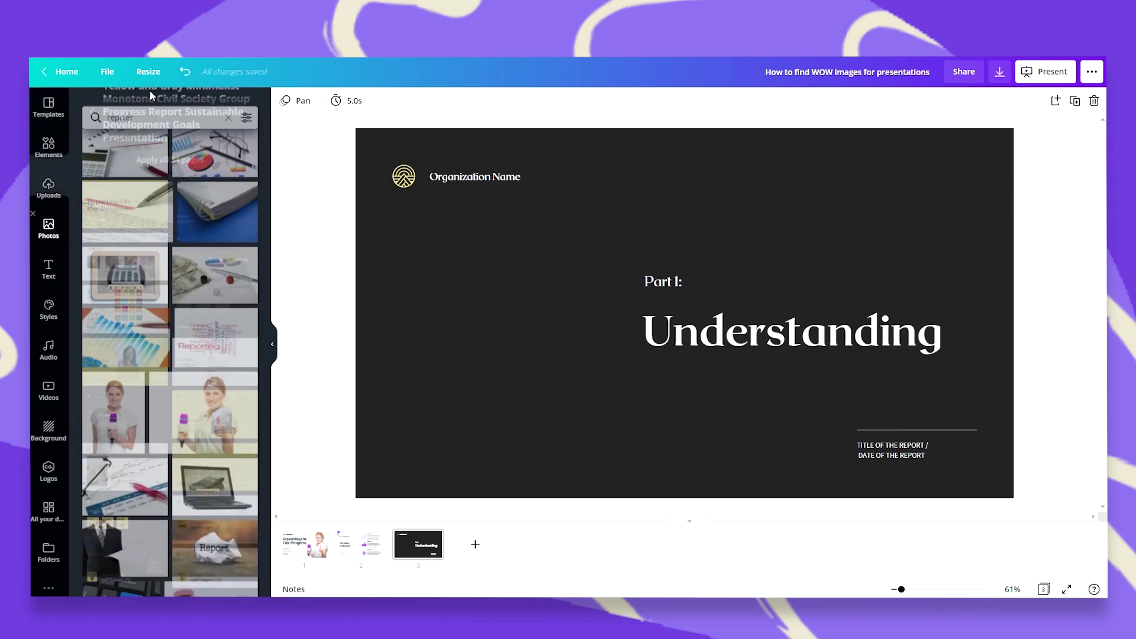
left_click(168, 101)
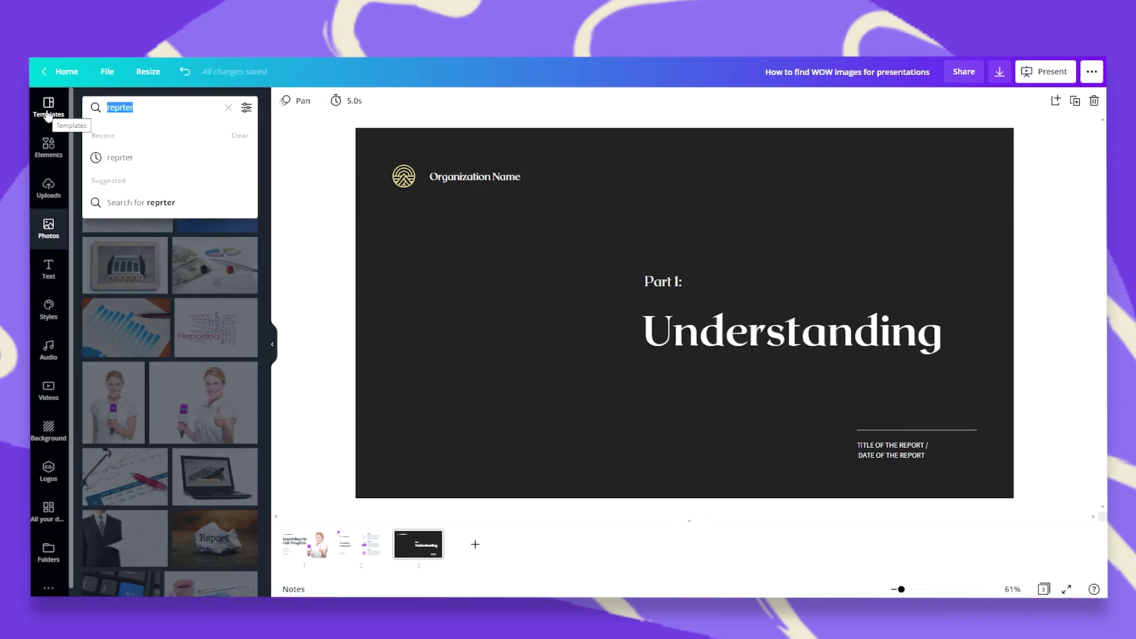
type("understanding")
key("Return")
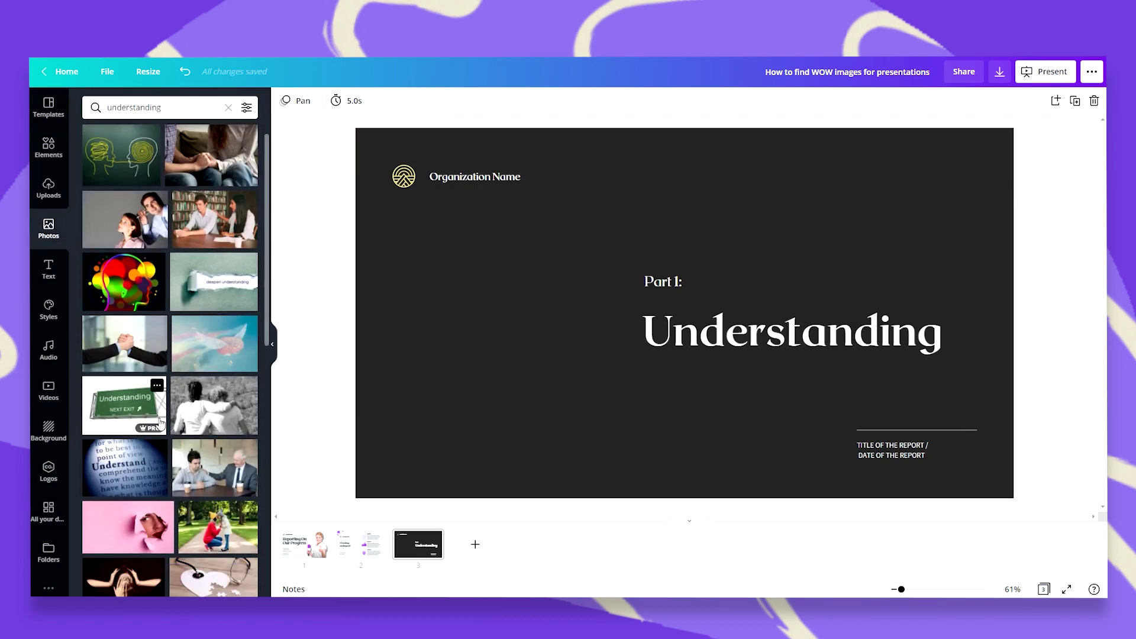
scroll(160, 421, "down", 10)
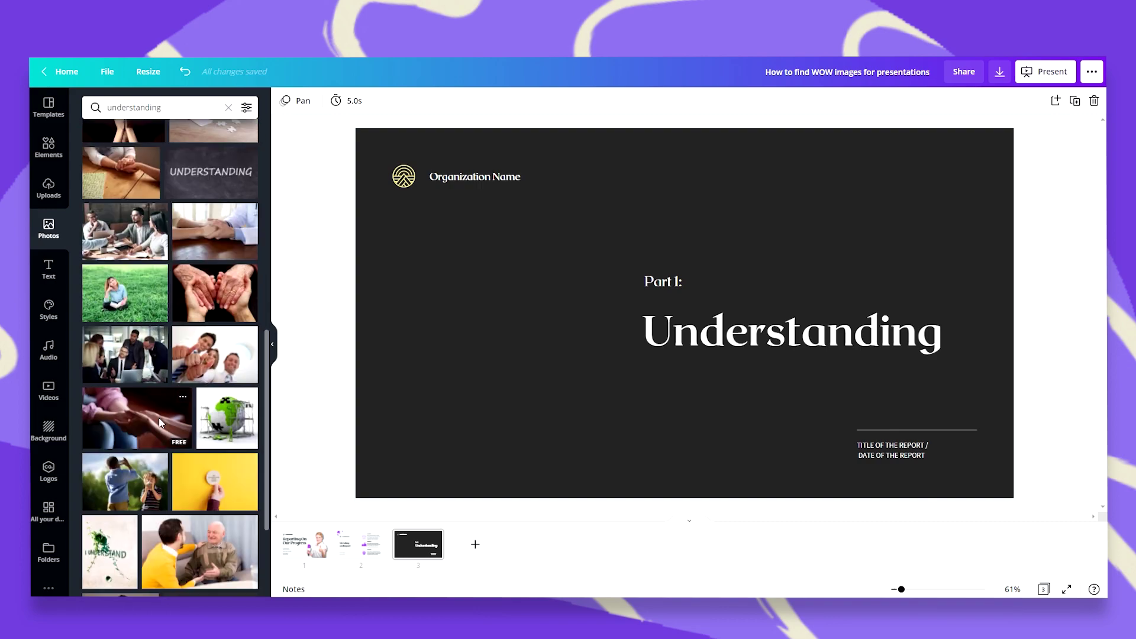
scroll(160, 423, "down", 7)
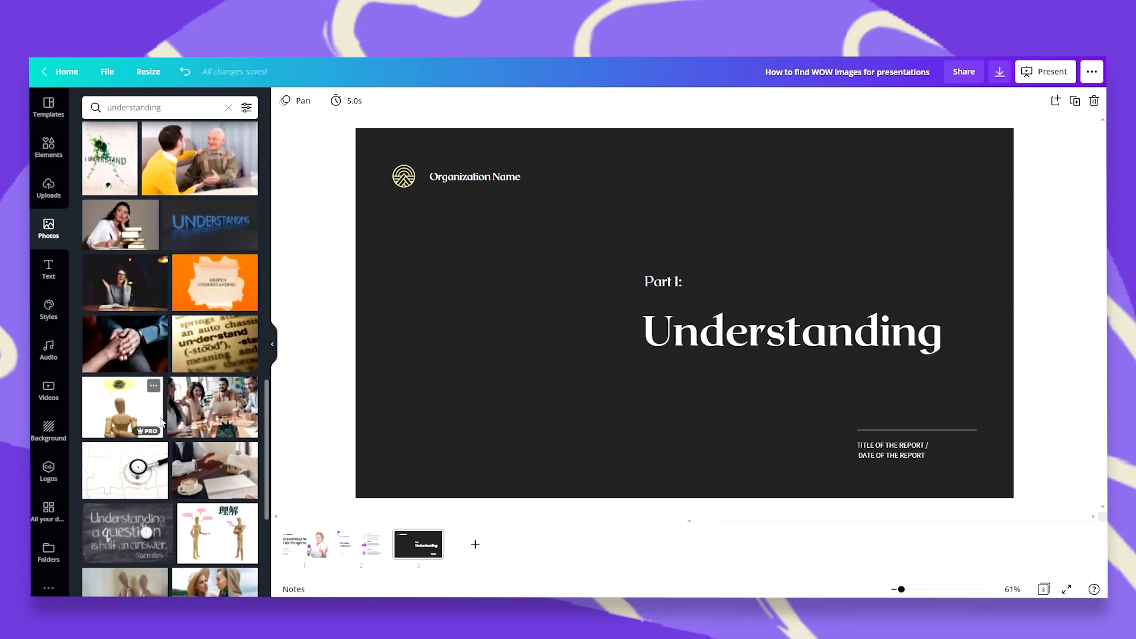
scroll(161, 421, "down", 8)
left_click(95, 278)
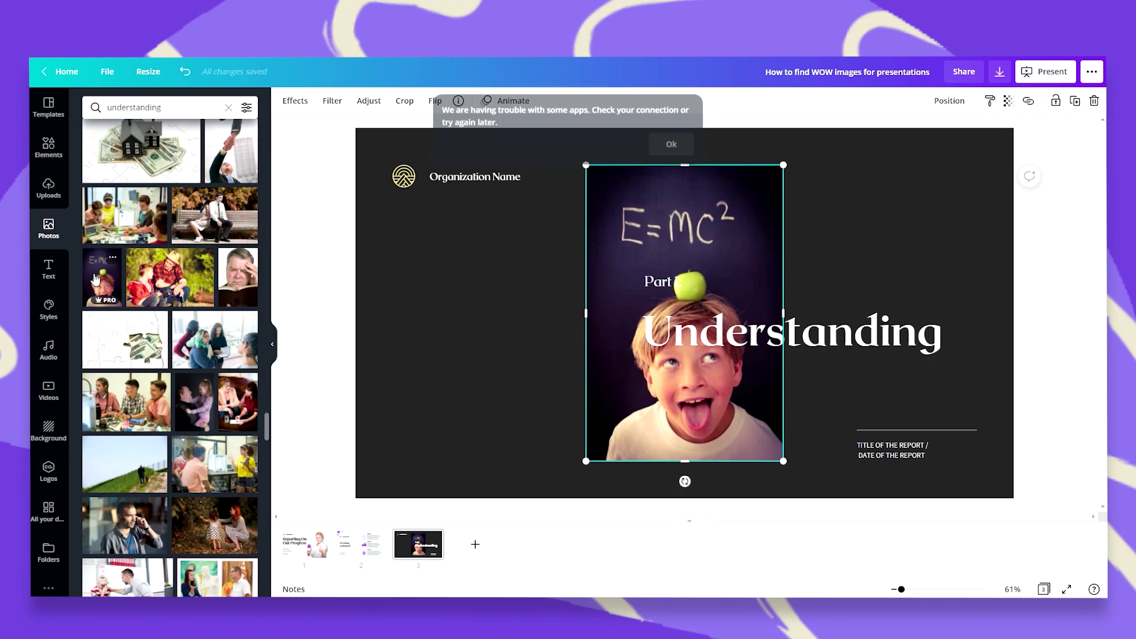
left_click_drag(659, 236, 593, 329)
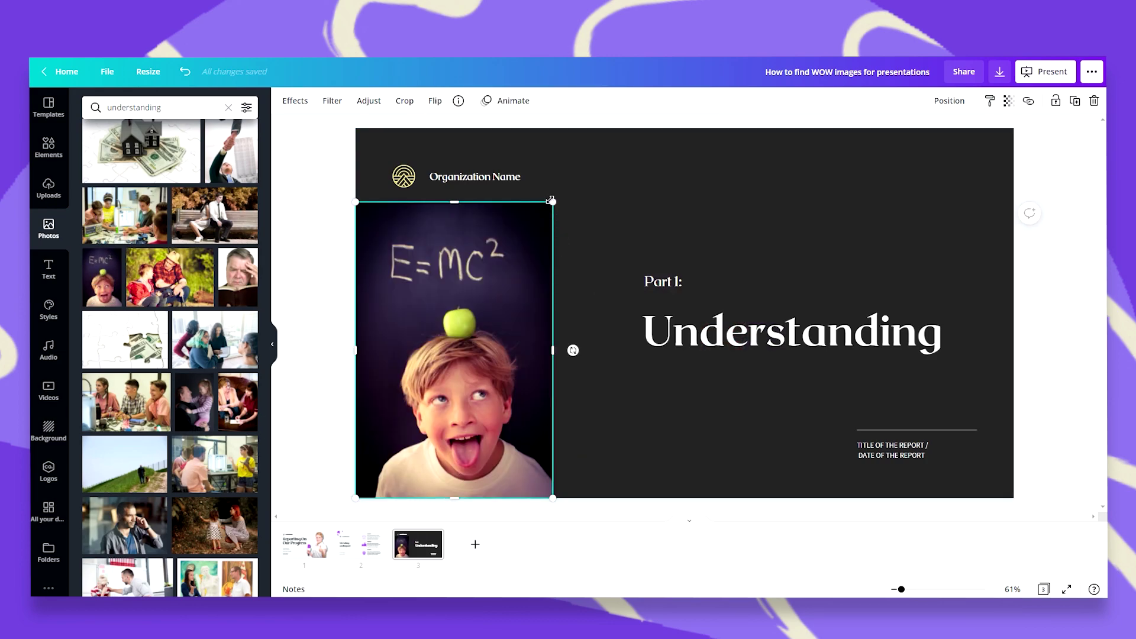
left_click_drag(516, 251, 537, 242)
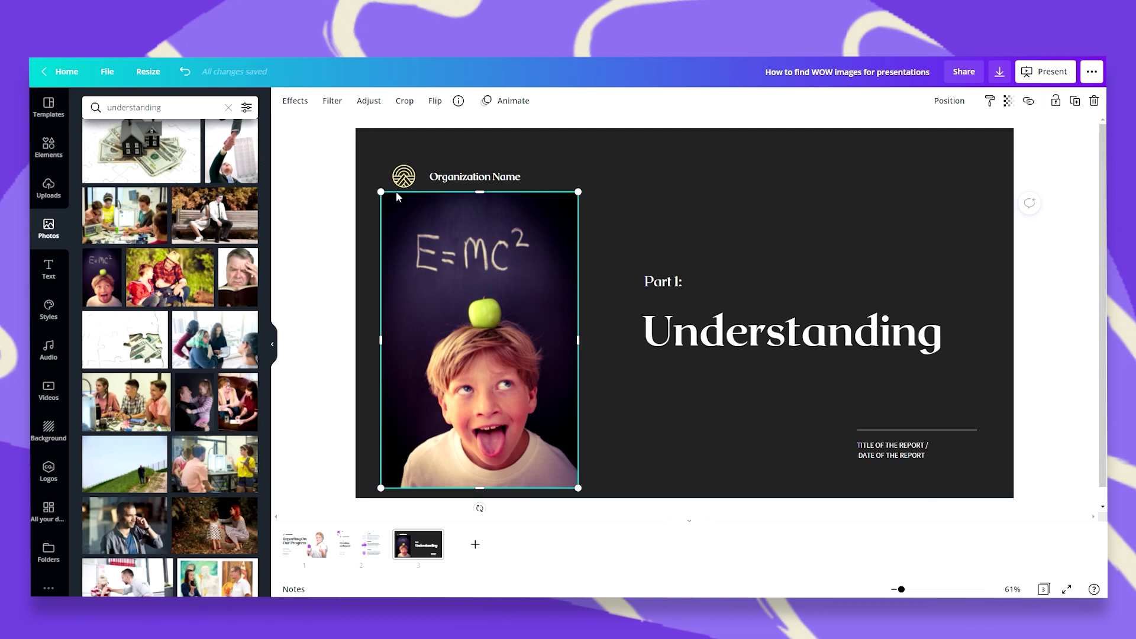
- Preview the photo on the Smartmockups Clothing 'Sweatshirt 3' mockup
left_click(294, 102)
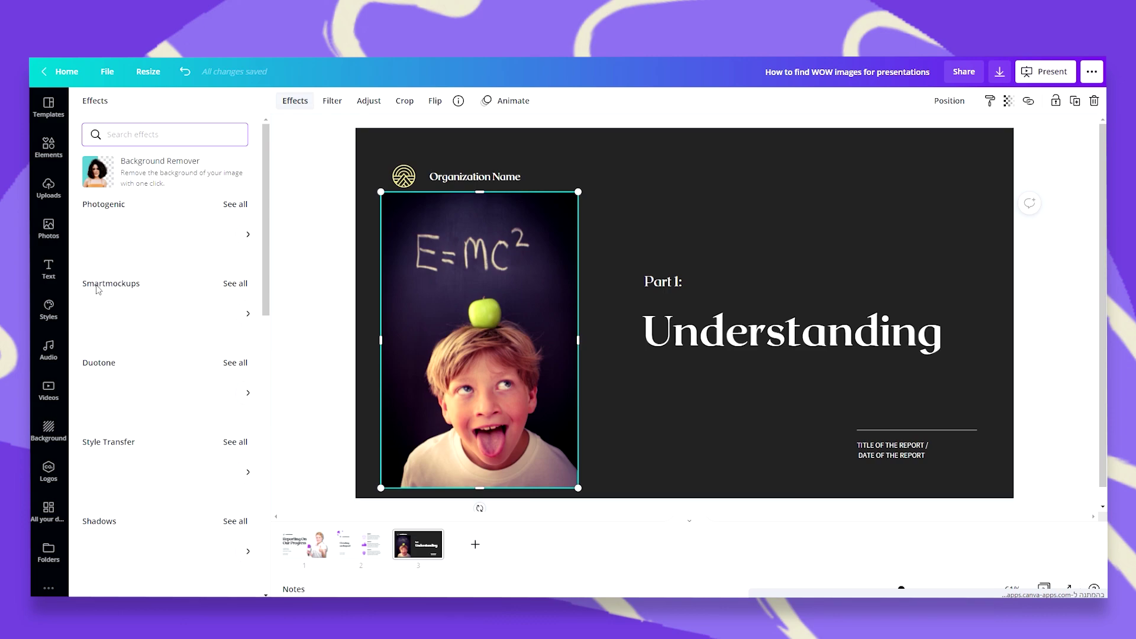
left_click(235, 284)
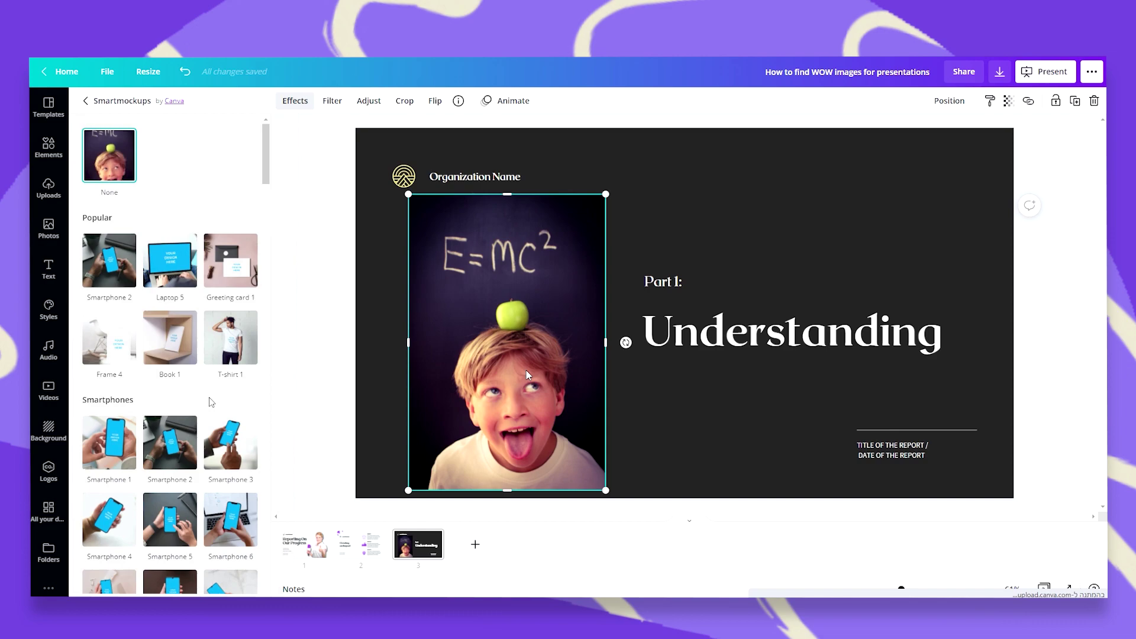
scroll(229, 443, "down", 8)
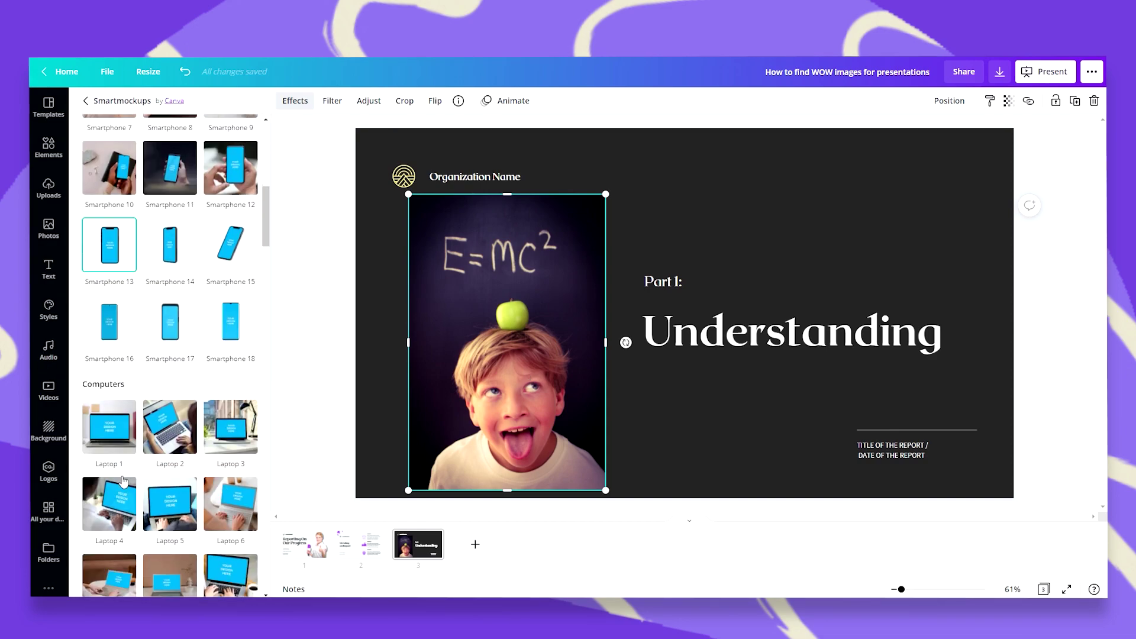
scroll(123, 480, "down", 10)
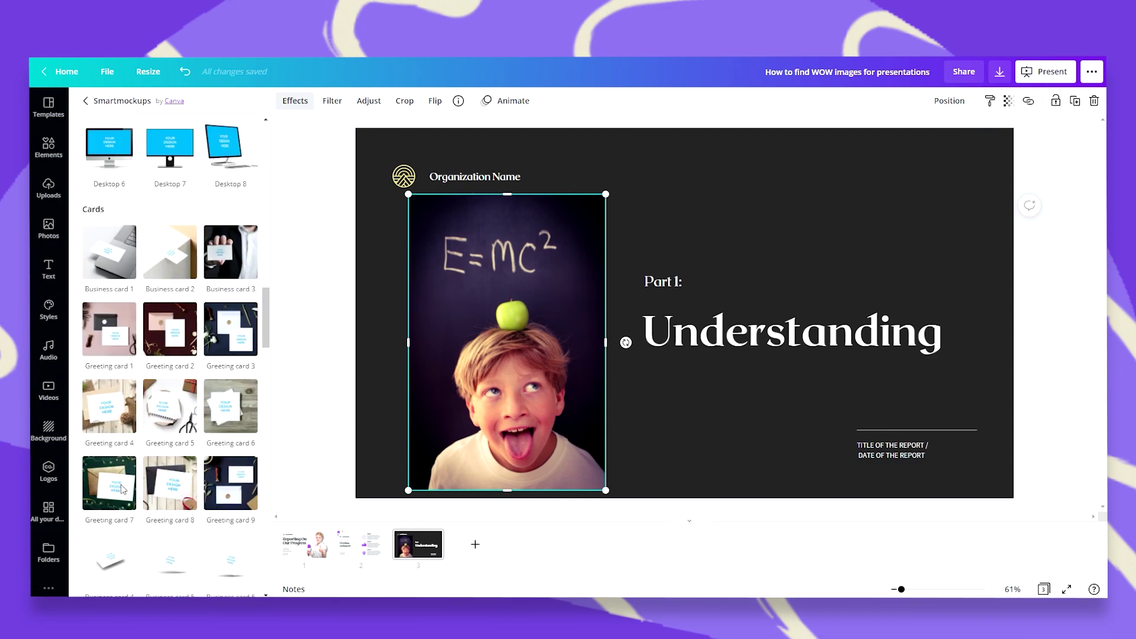
scroll(122, 488, "down", 7)
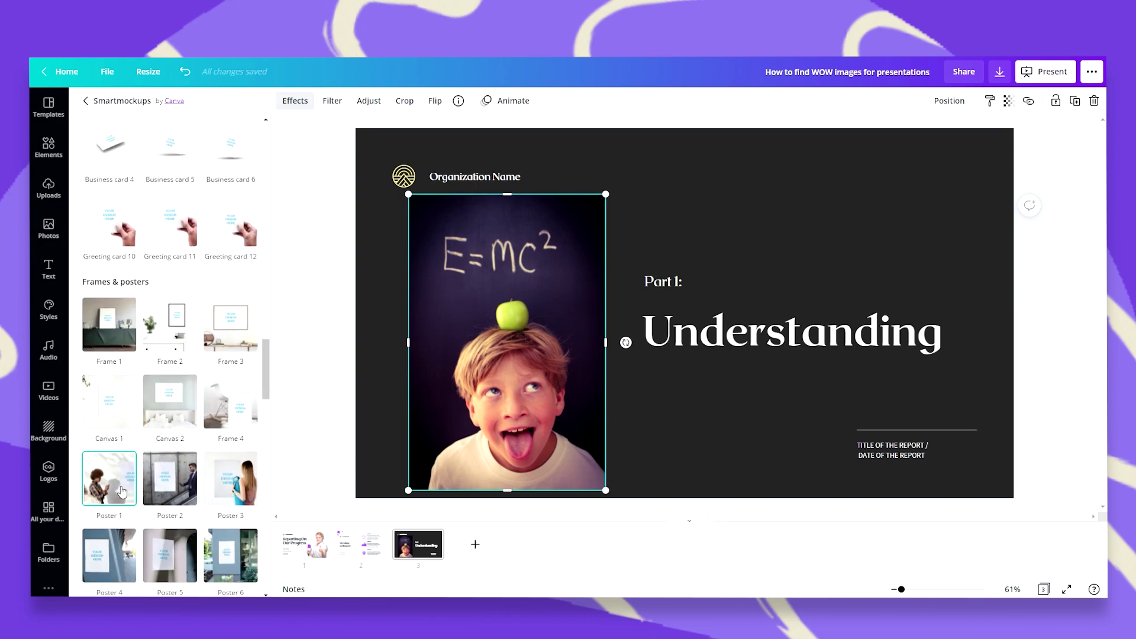
scroll(121, 491, "down", 8)
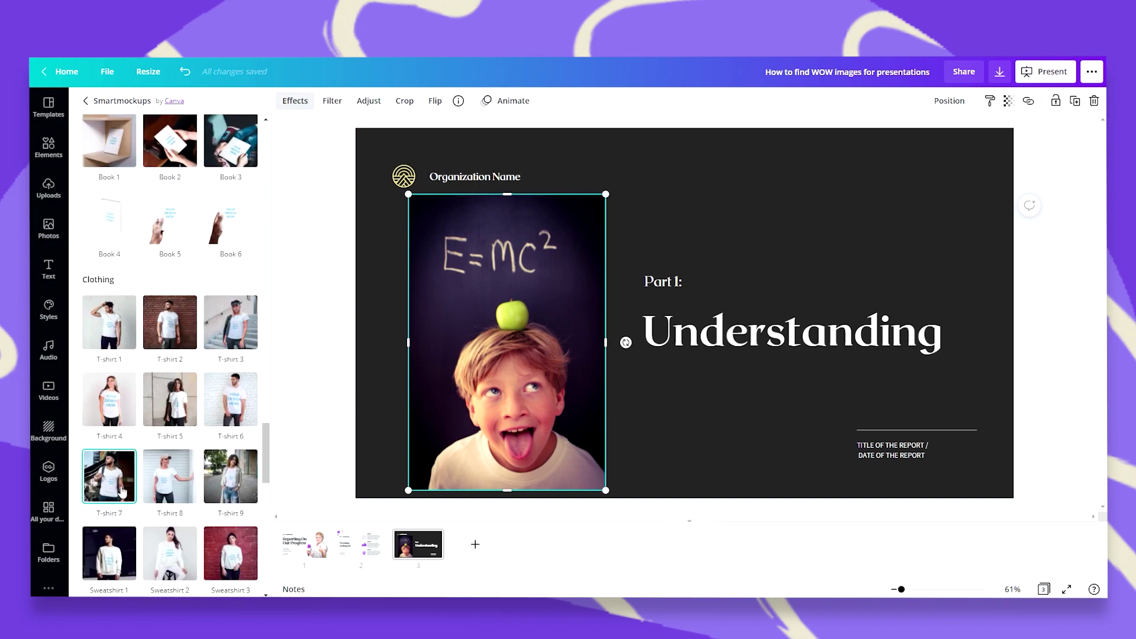
scroll(123, 490, "down", 1)
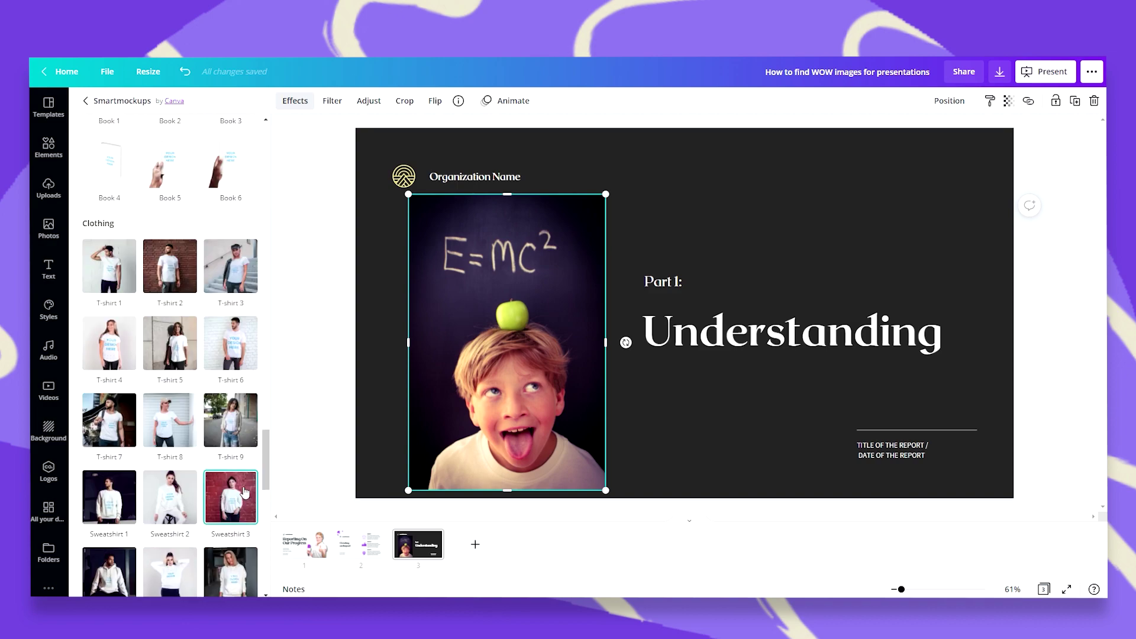
left_click(244, 491)
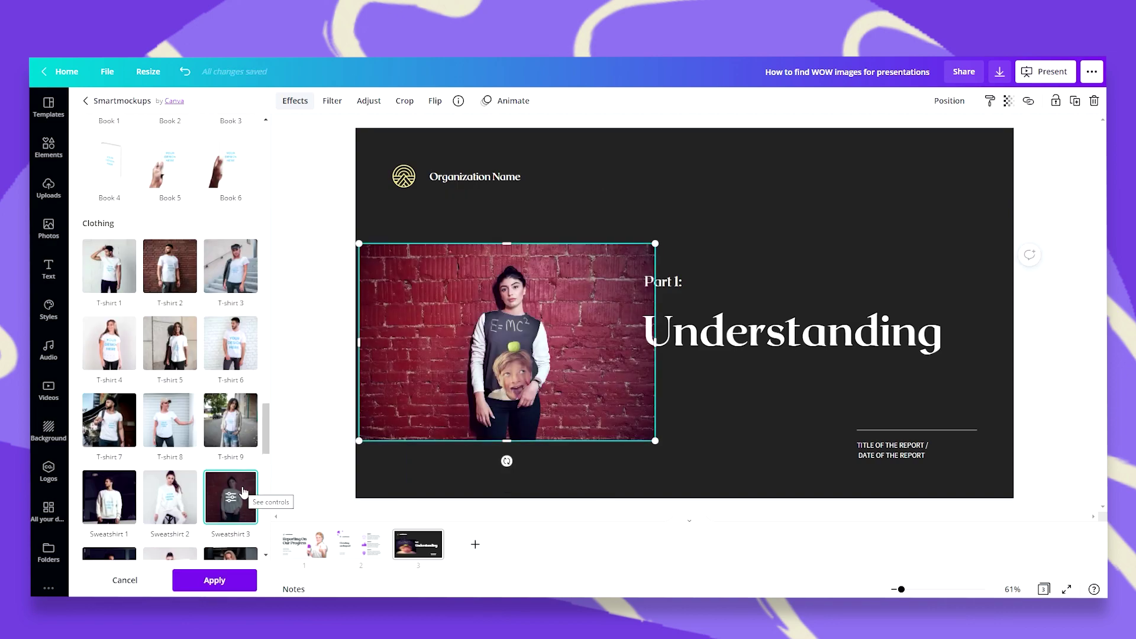
- Set the mockup sweatshirt colour to a near-black dark purple
left_click(231, 498)
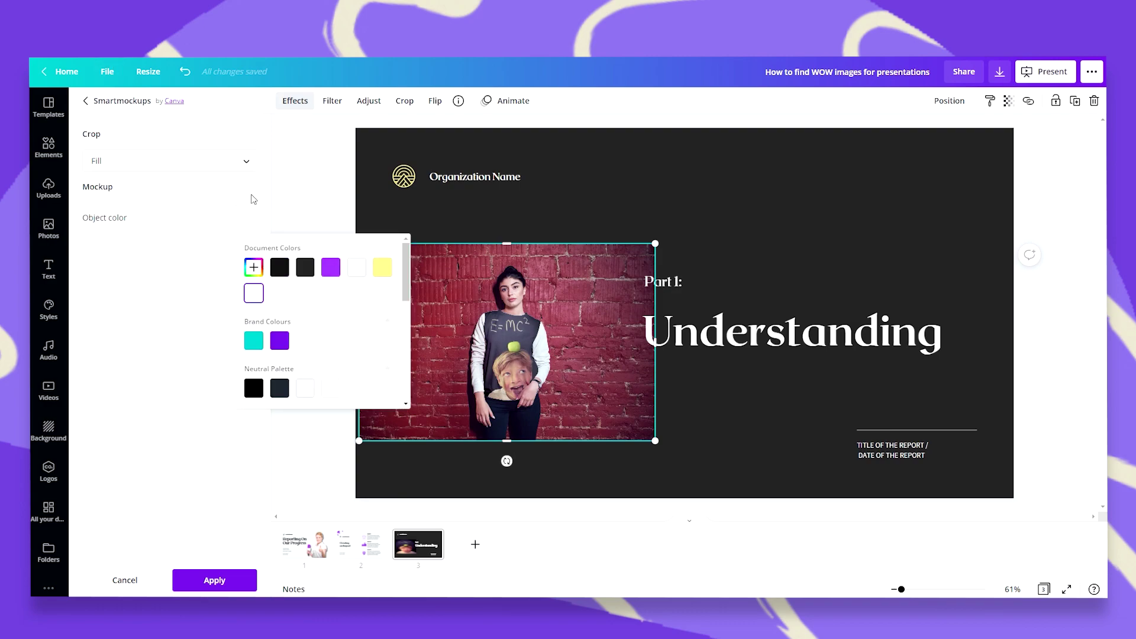
left_click(254, 268)
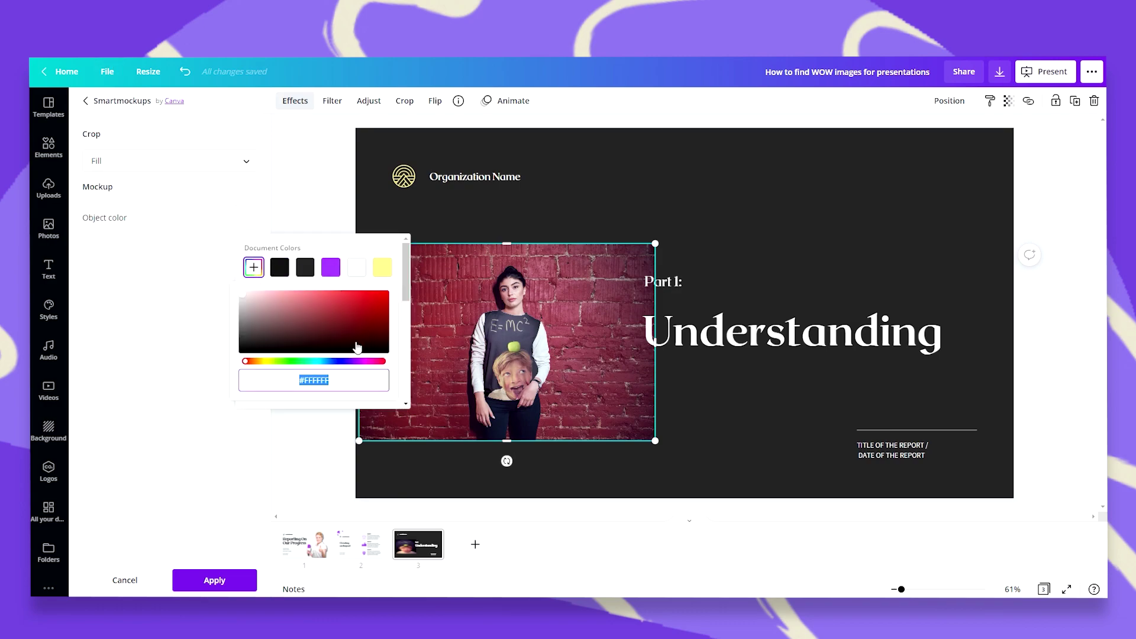
left_click(347, 361)
left_click(372, 335)
left_click_drag(373, 334, 367, 347)
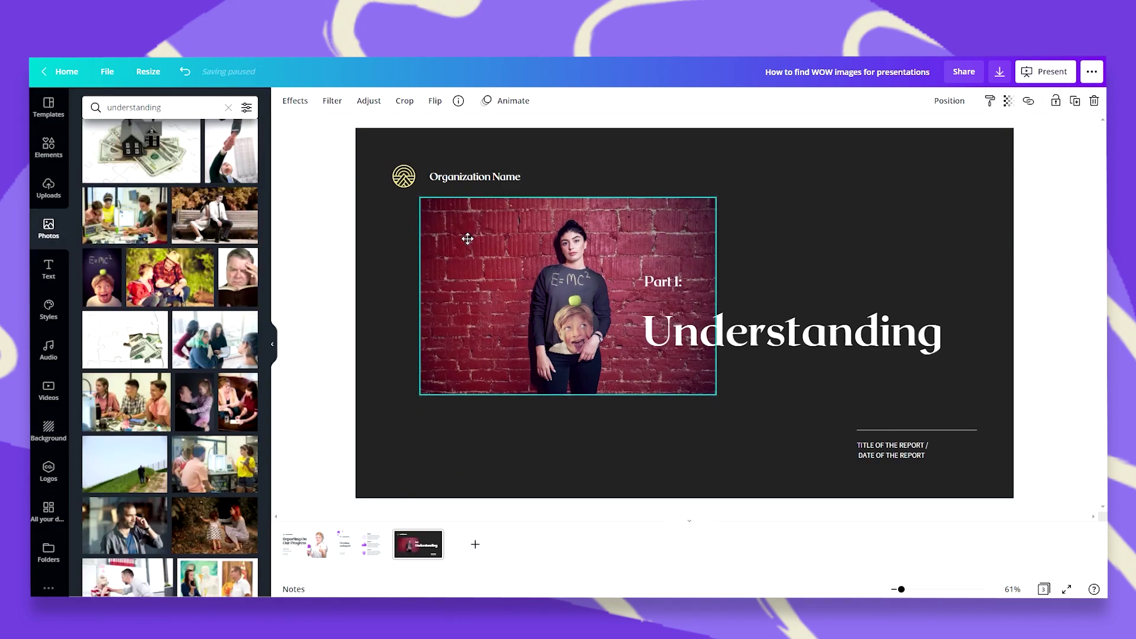
- Remove the brick-wall background and move the mockup to the slide's upper right
left_click(294, 100)
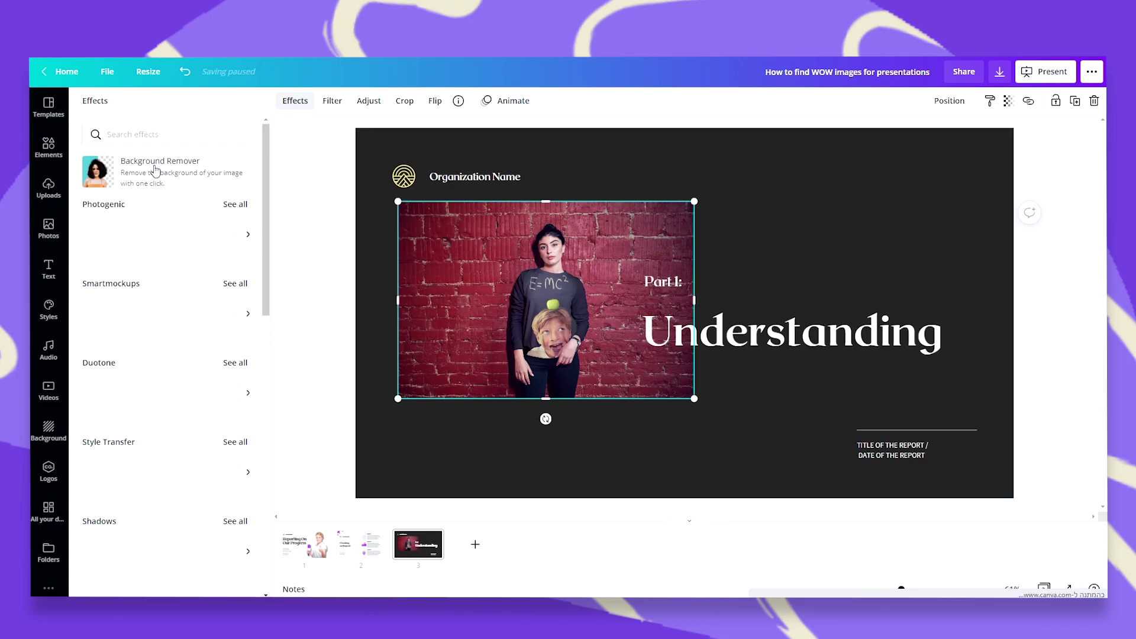
left_click(155, 171)
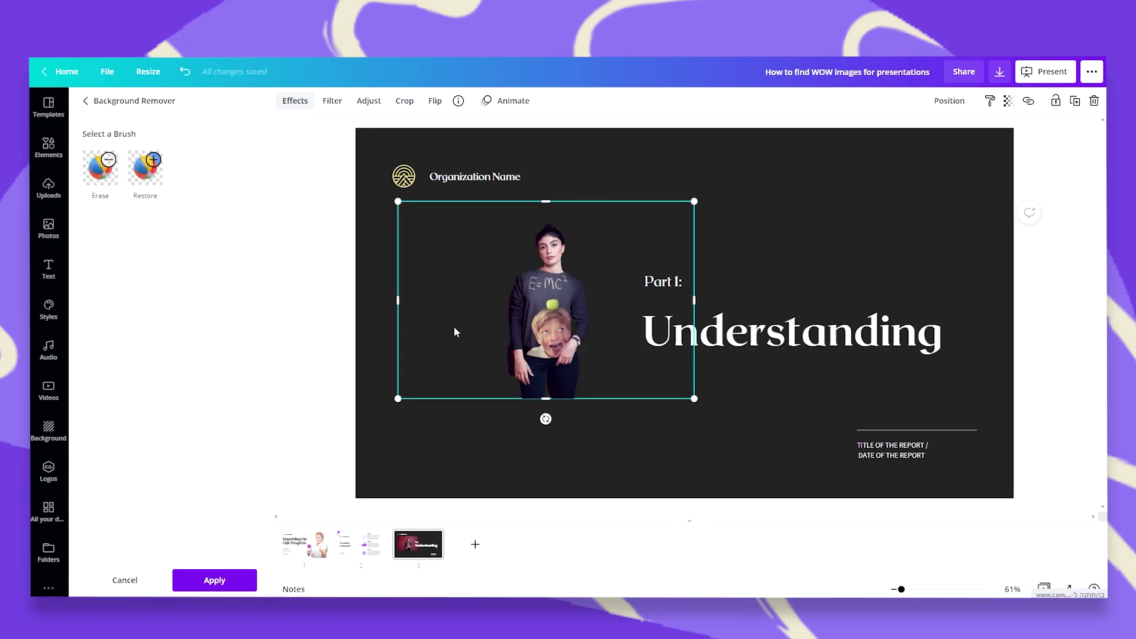
left_click_drag(453, 326, 808, 218)
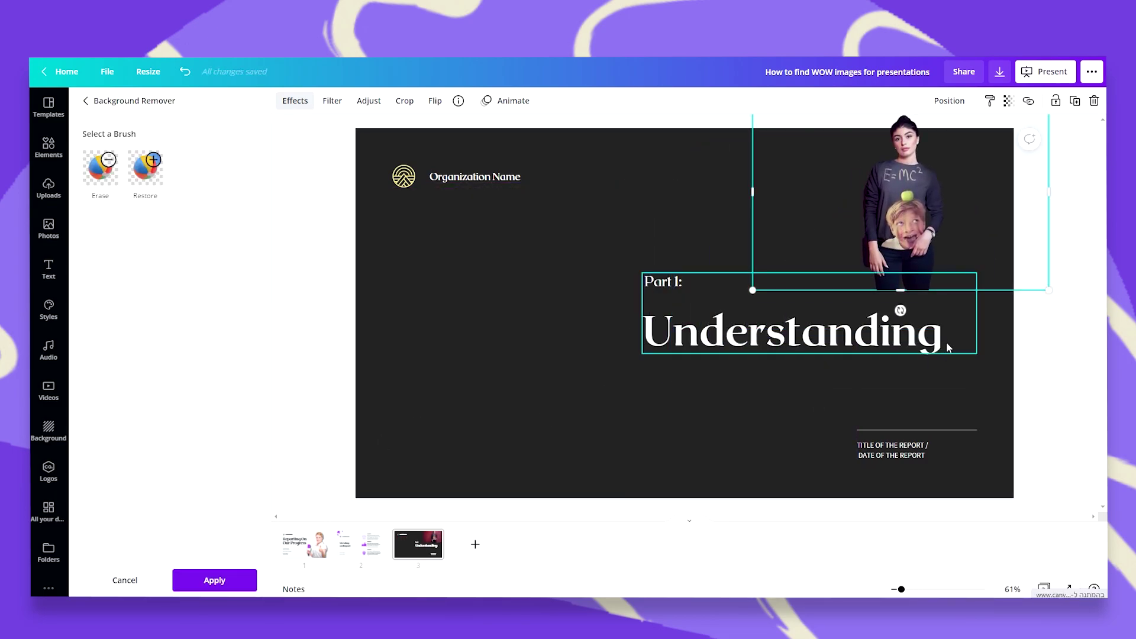
- Move the Understanding title and report text to the slide's left side
left_click_drag(946, 348, 700, 309)
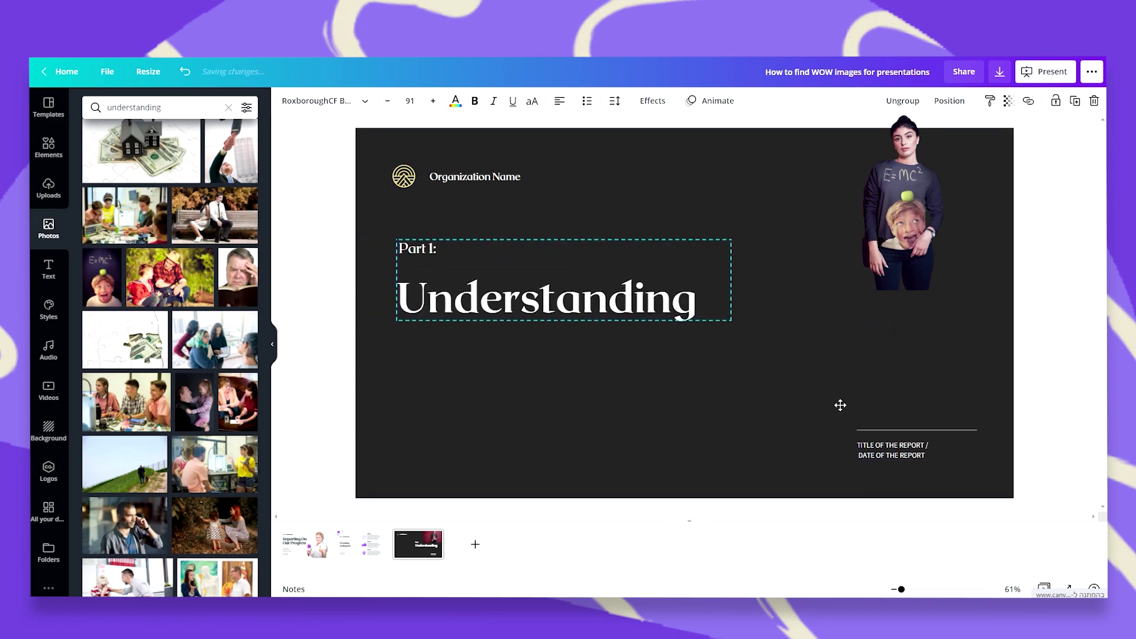
left_click(890, 451)
left_click_drag(890, 450, 432, 454)
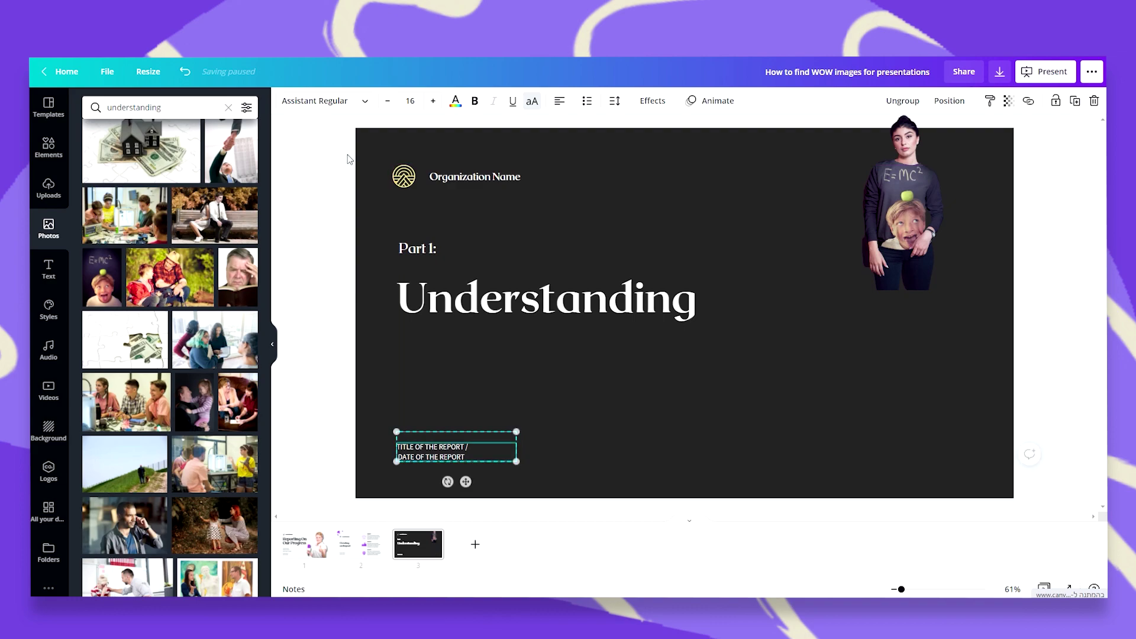
- Make the slide background white and change the text to black across all pages
left_click(346, 154)
left_click(284, 101)
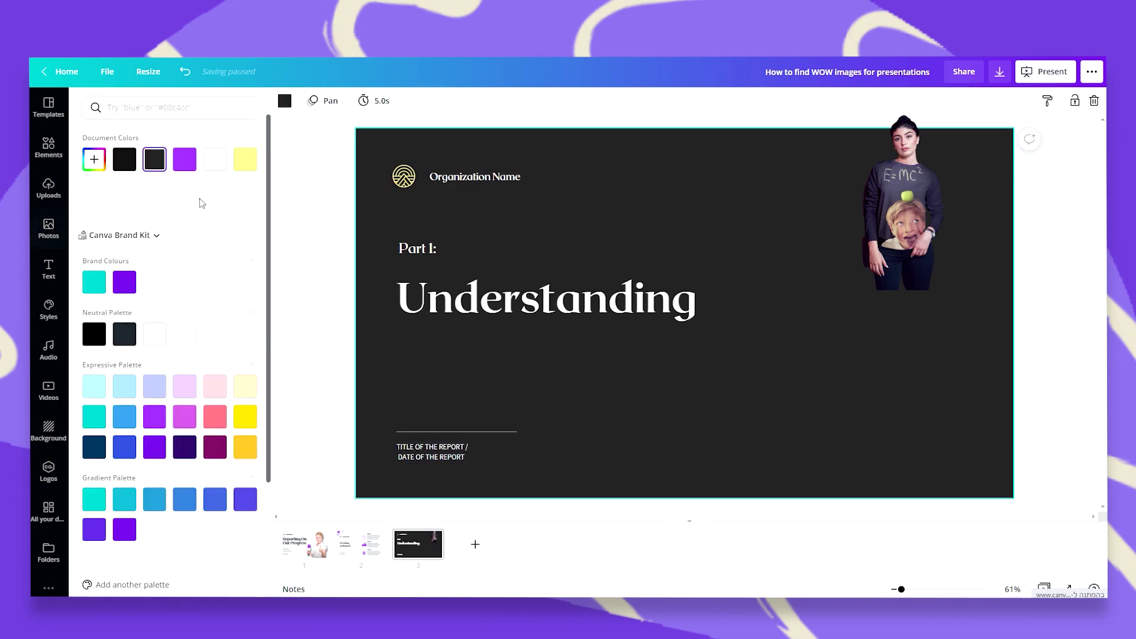
left_click(213, 170)
left_click(428, 256)
left_click(455, 100)
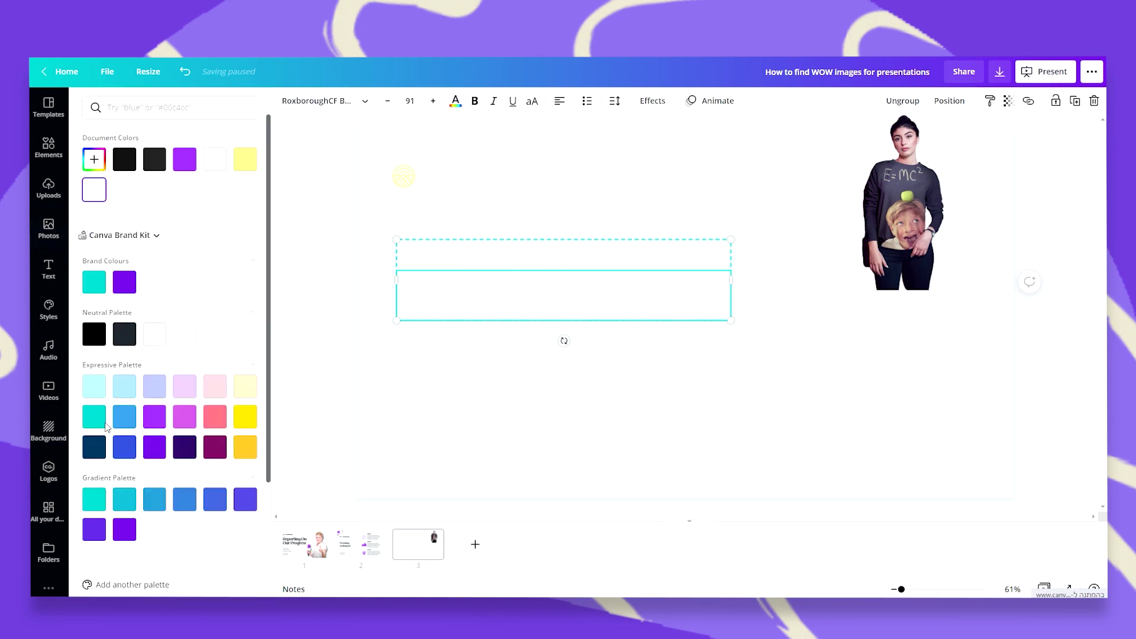
left_click(124, 159)
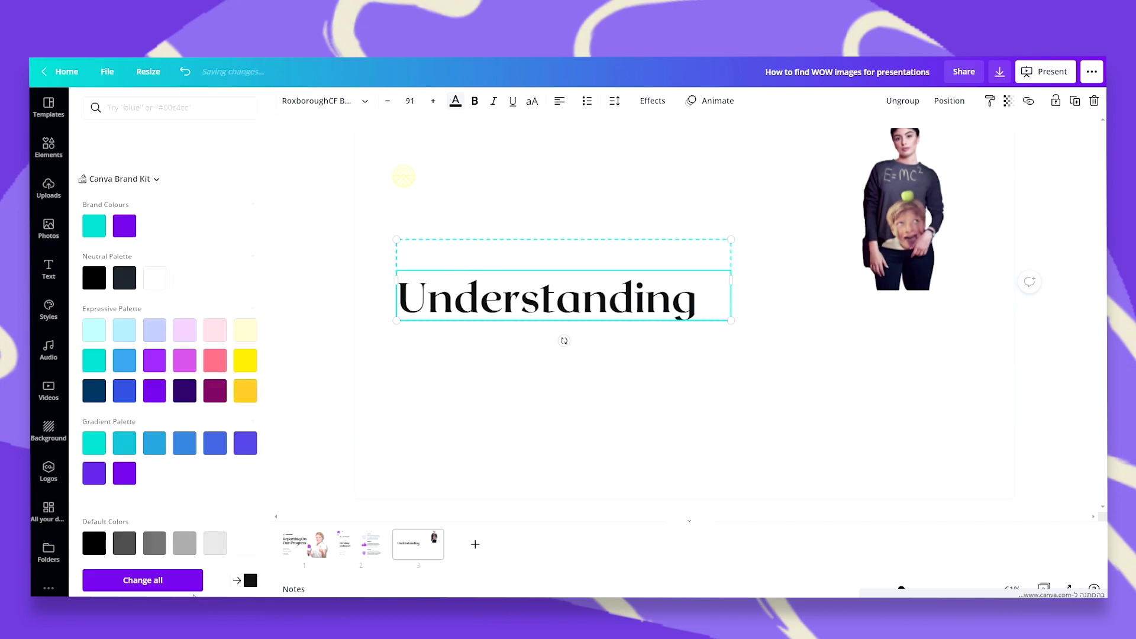
left_click(143, 580)
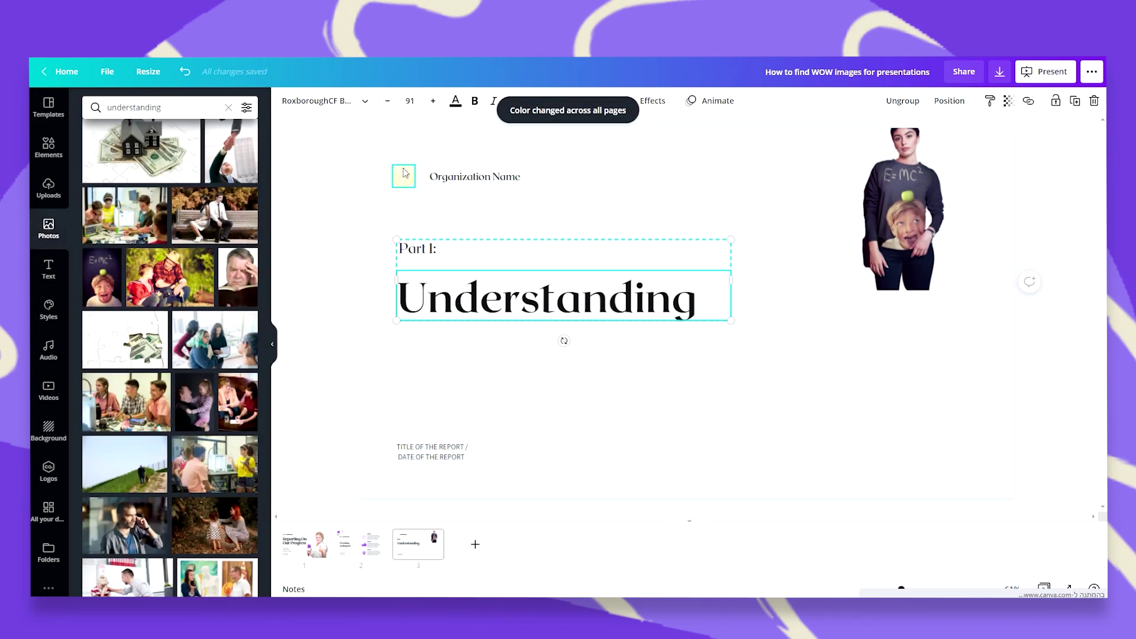
left_click(902, 207)
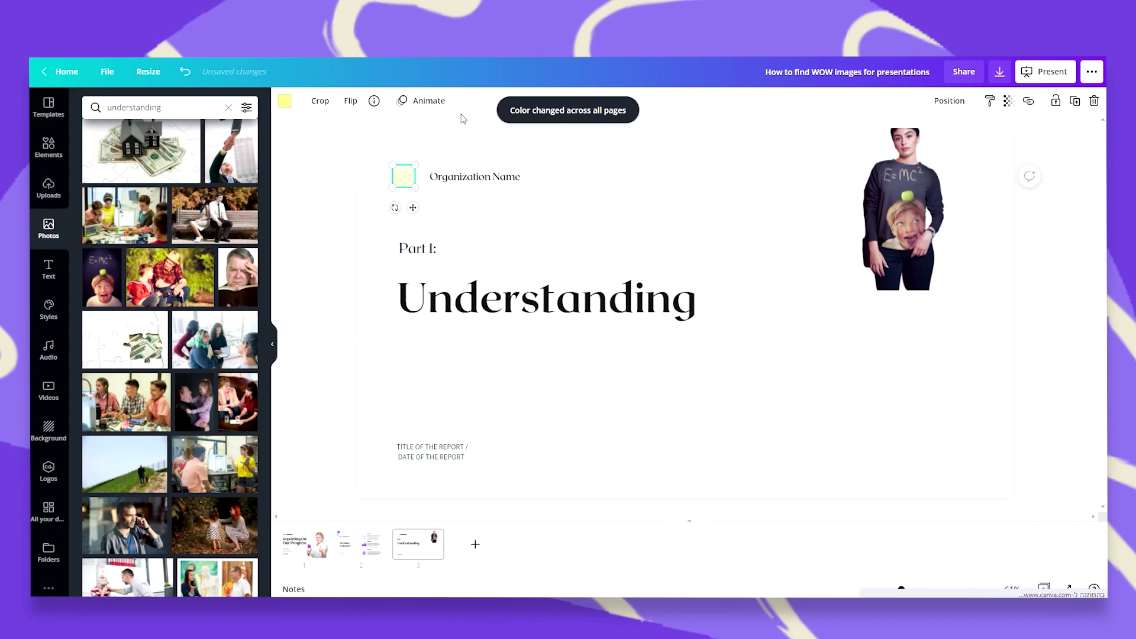
- Enlarge the sweatshirt mockup and shift it further right
left_click_drag(855, 127, 557, 64)
left_click_drag(800, 346, 871, 348)
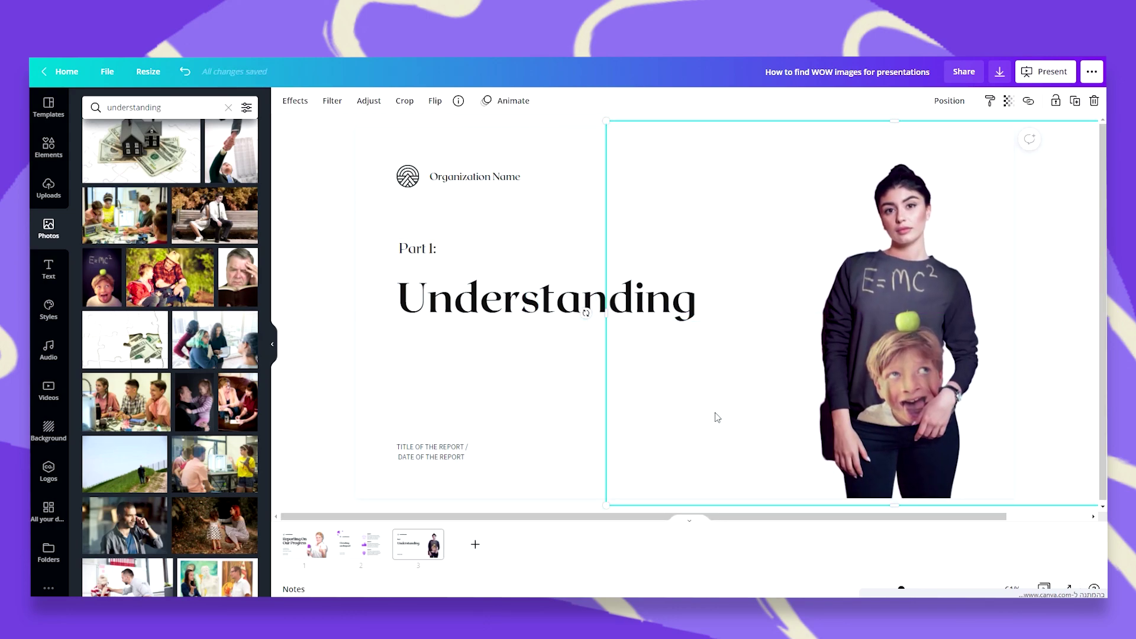
left_click(327, 186)
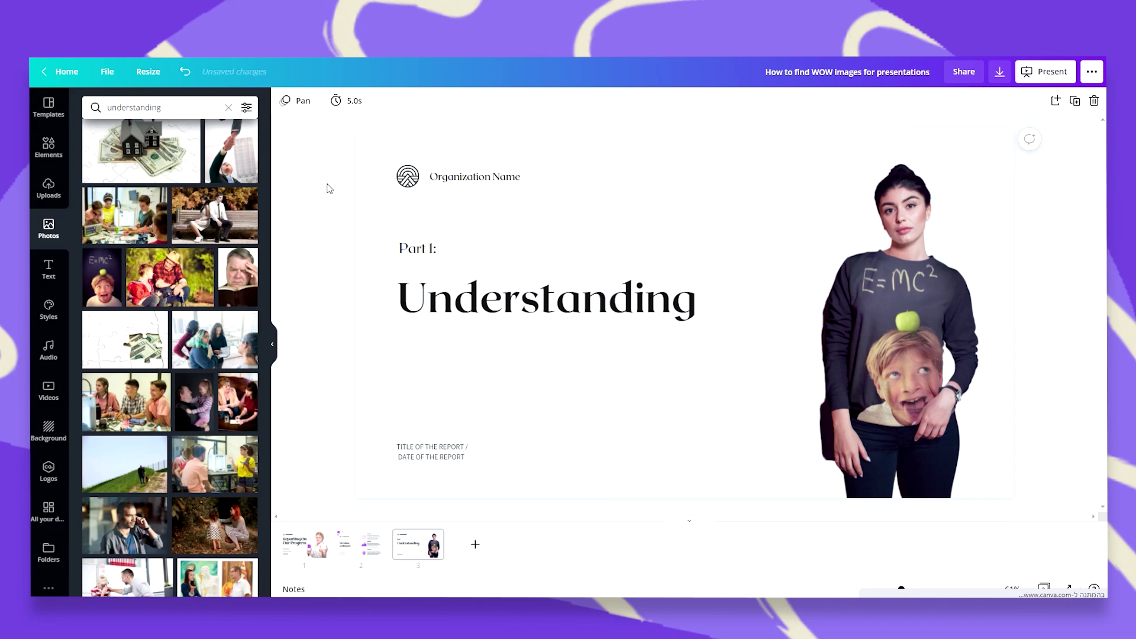
left_click(958, 349)
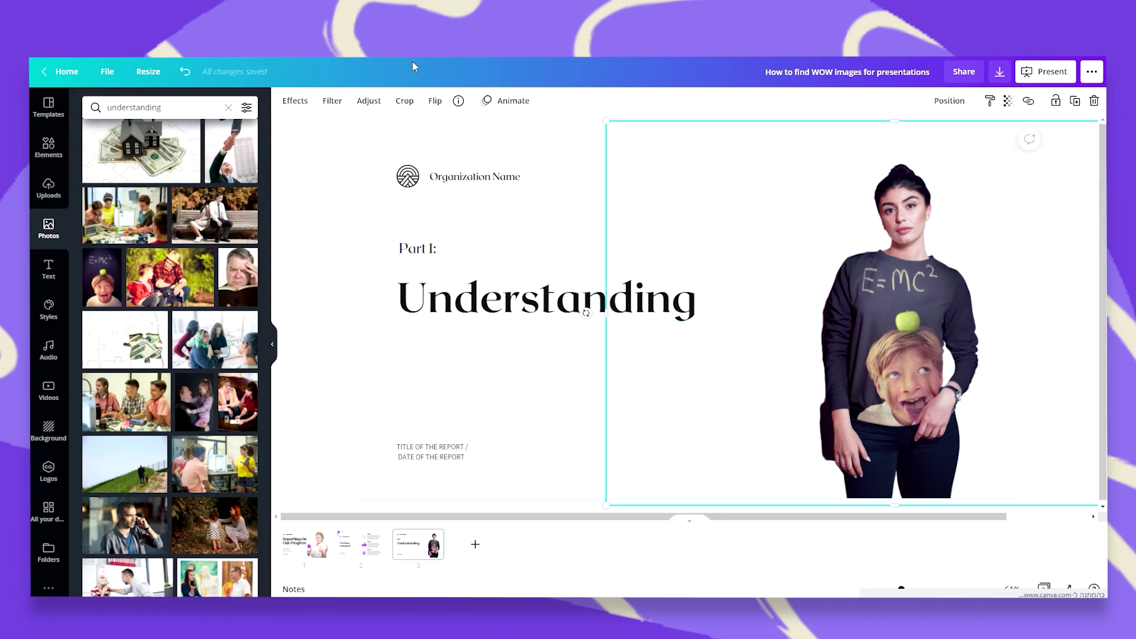
- Give the mockup a Drop shadow and enlarge it further up and left
left_click(295, 101)
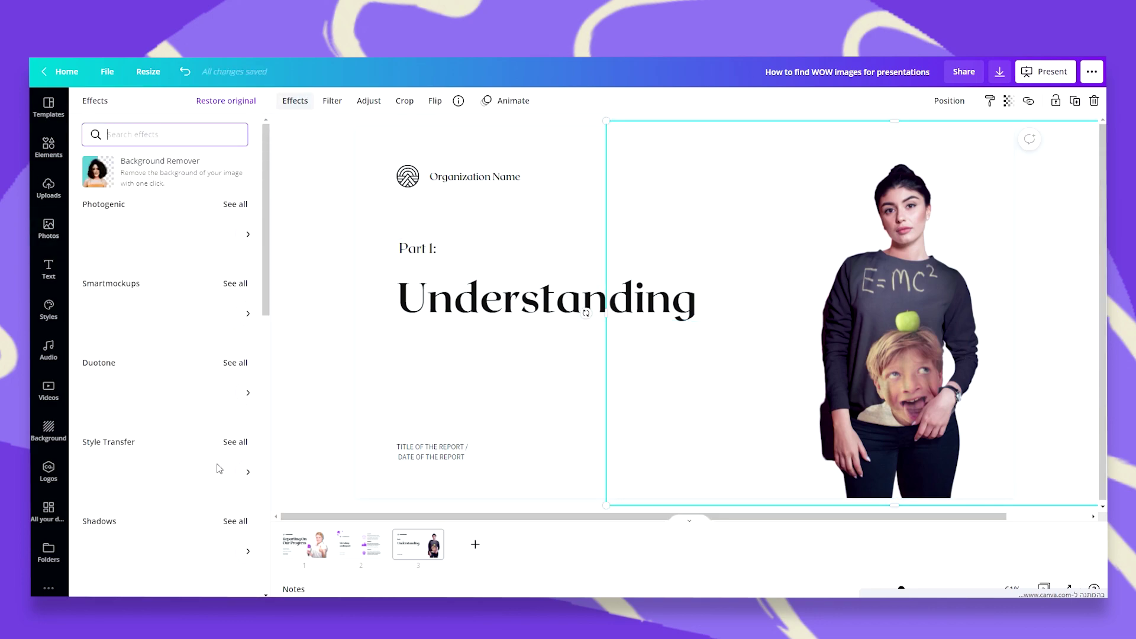
left_click(236, 520)
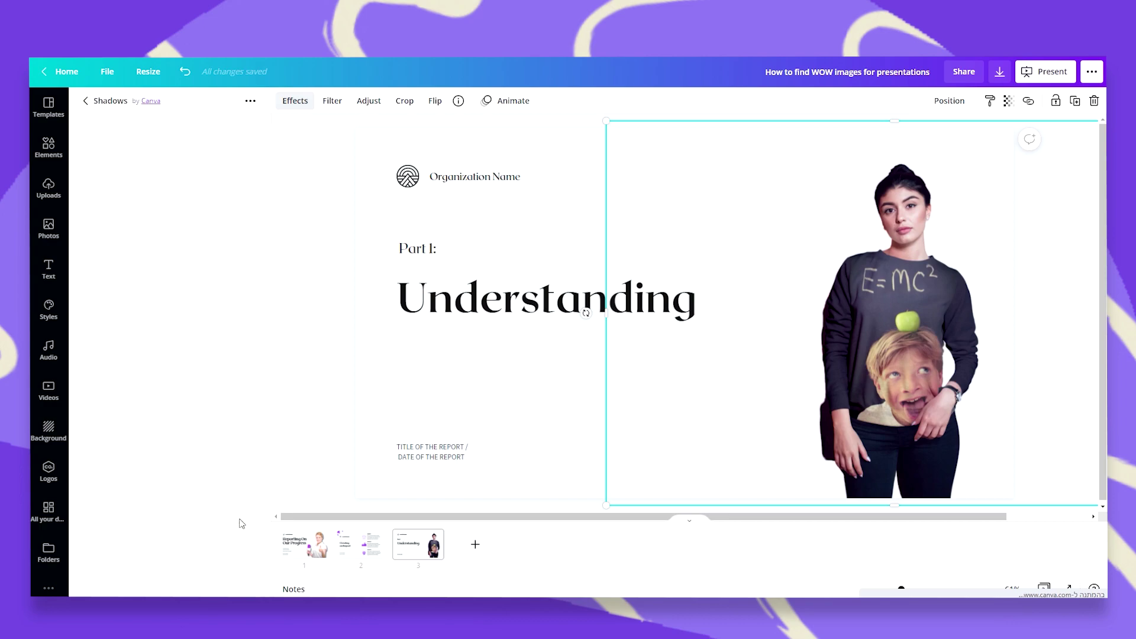
left_click(231, 157)
left_click(910, 343)
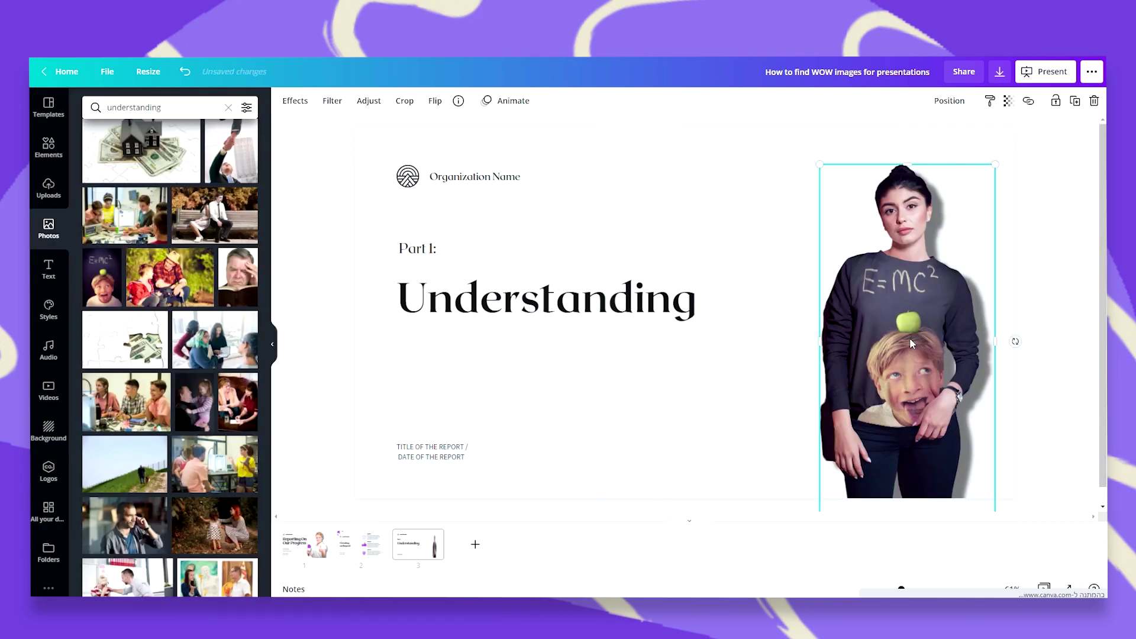
left_click_drag(819, 164, 734, 119)
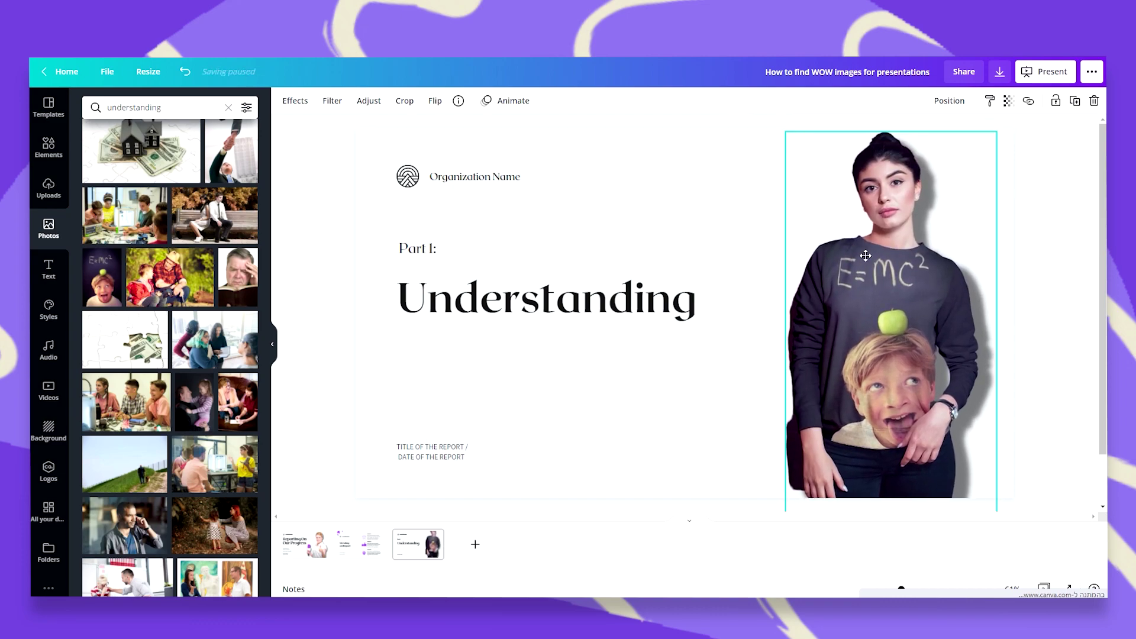
left_click(1064, 270)
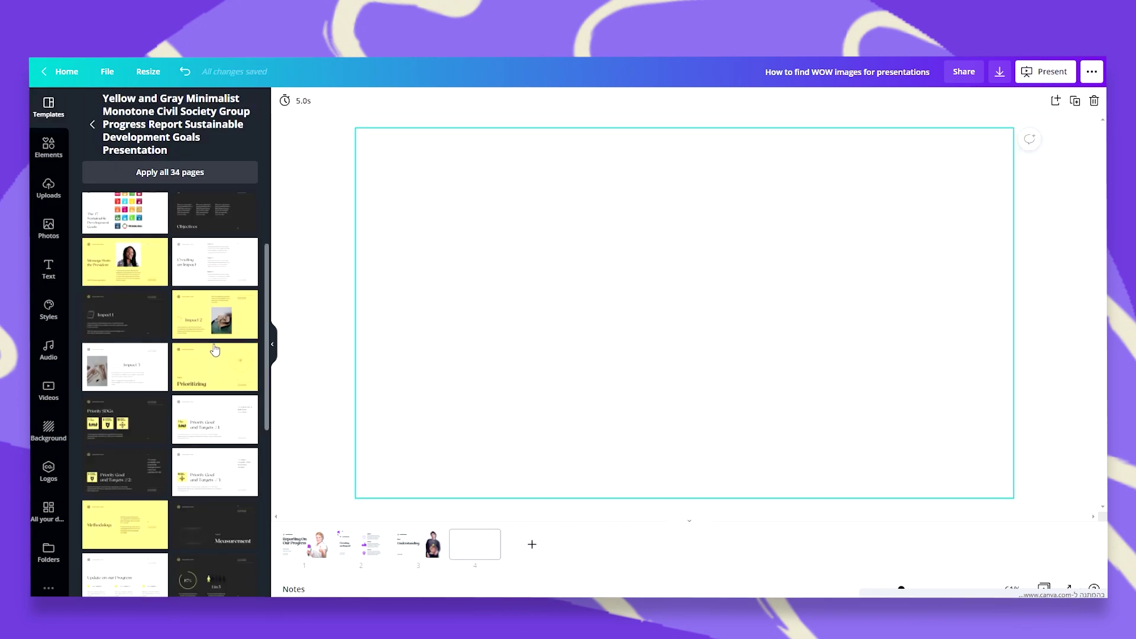
- Fill the blank fourth page with the yellow Prioritizing layout
left_click(212, 365)
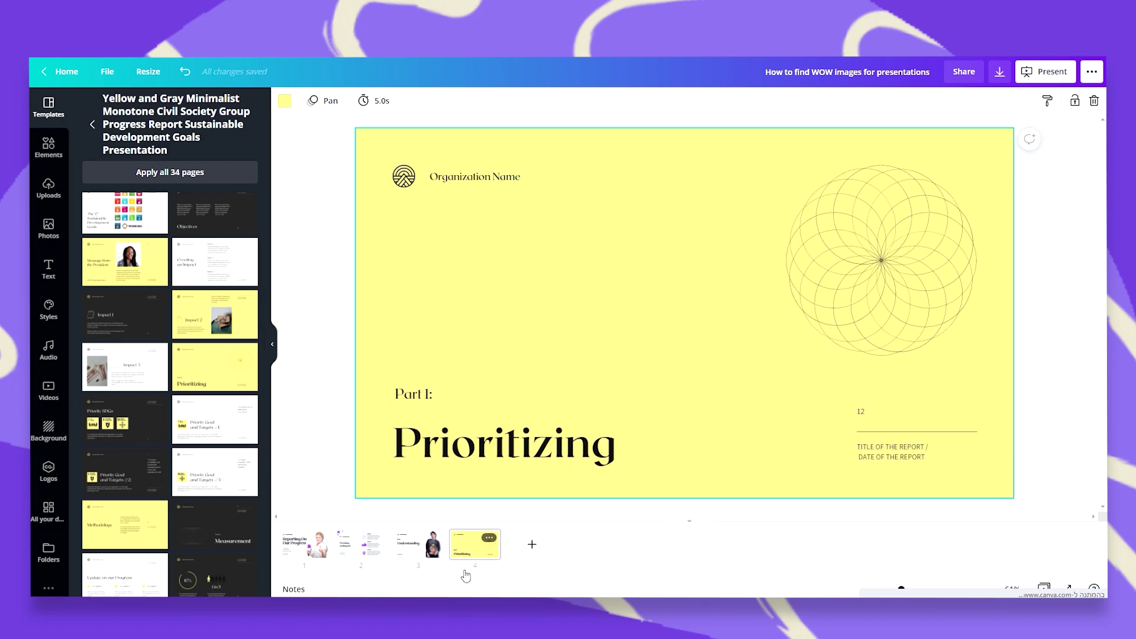
left_click(419, 548)
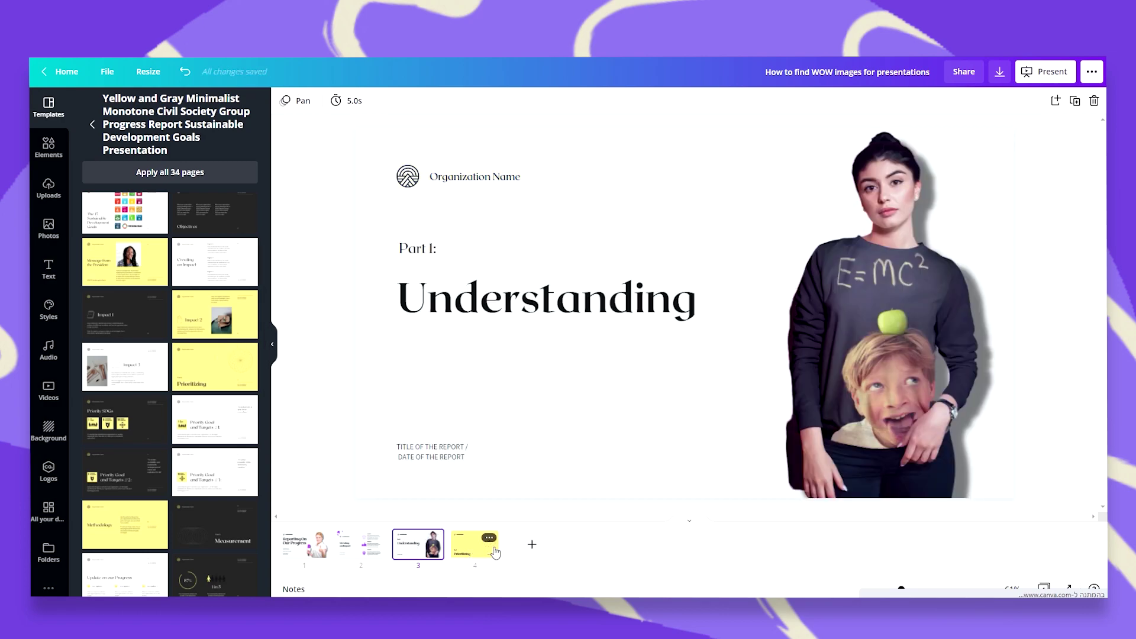
left_click(484, 549)
- Change the 'Part 1:' label to 'Part 2:' and delete the circular line graphic
double_click(417, 395)
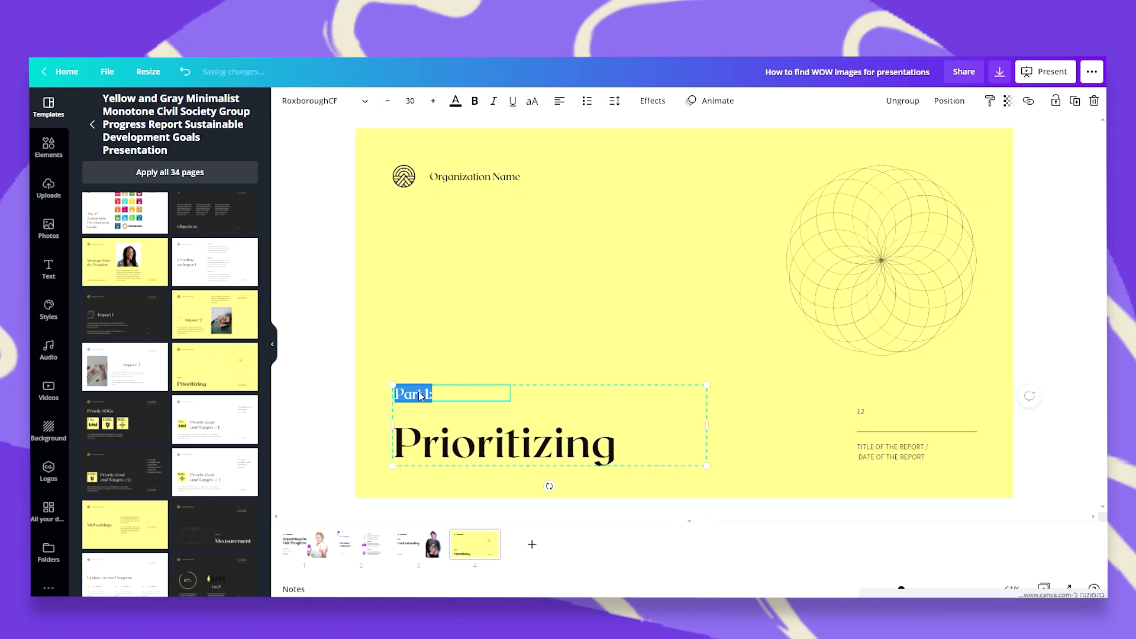
left_click(423, 392)
left_click_drag(424, 392, 428, 391)
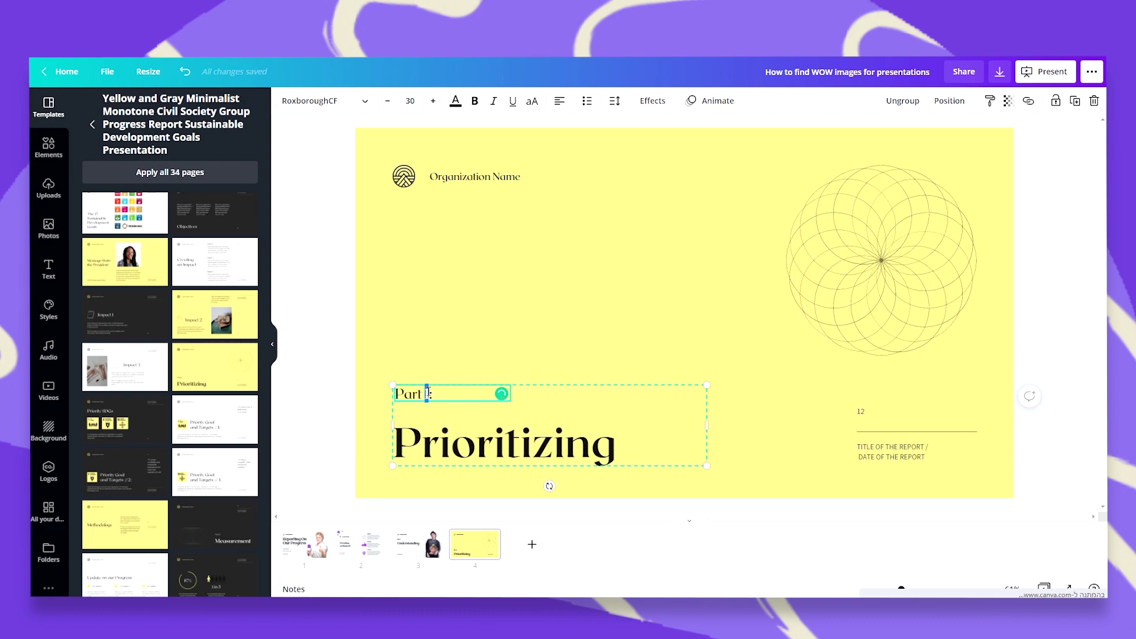
type("2")
left_click(510, 283)
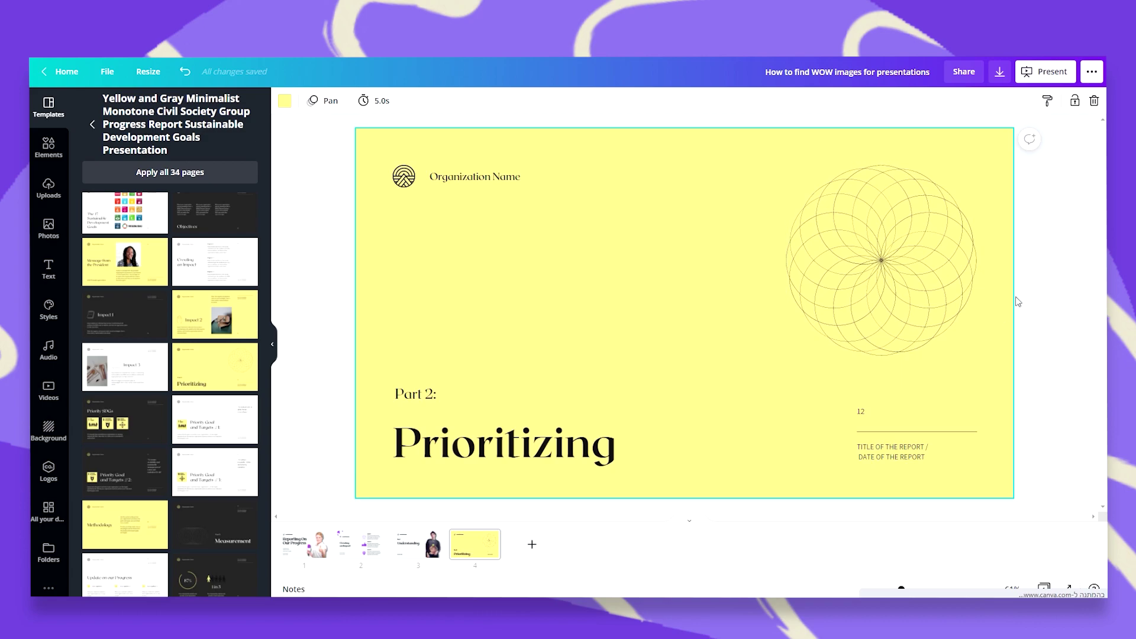
left_click(934, 265)
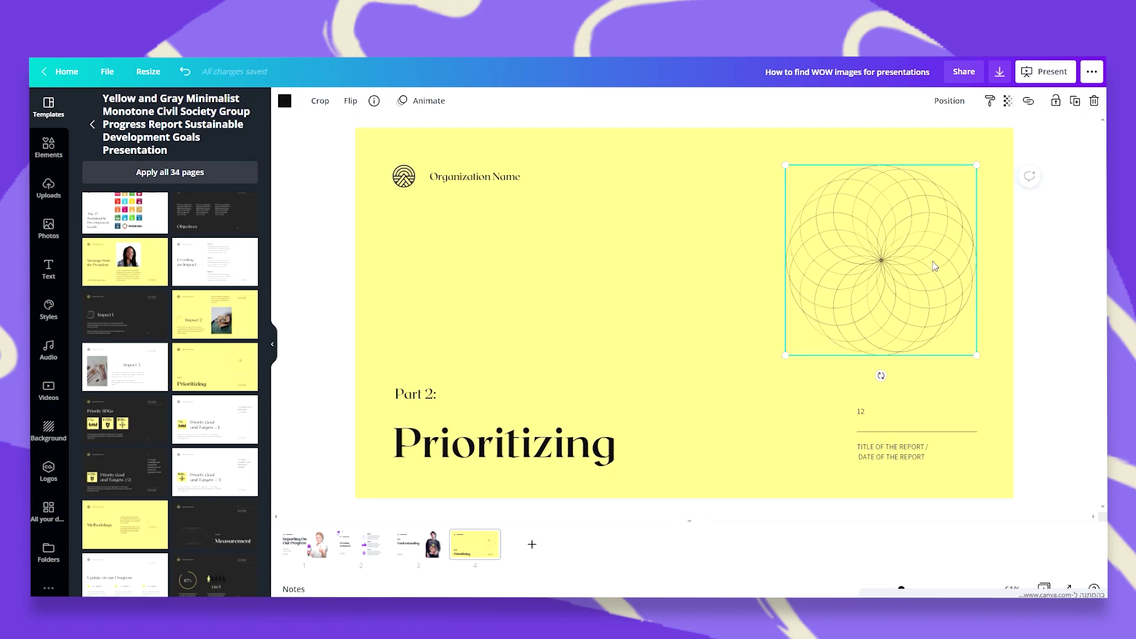
key("Delete")
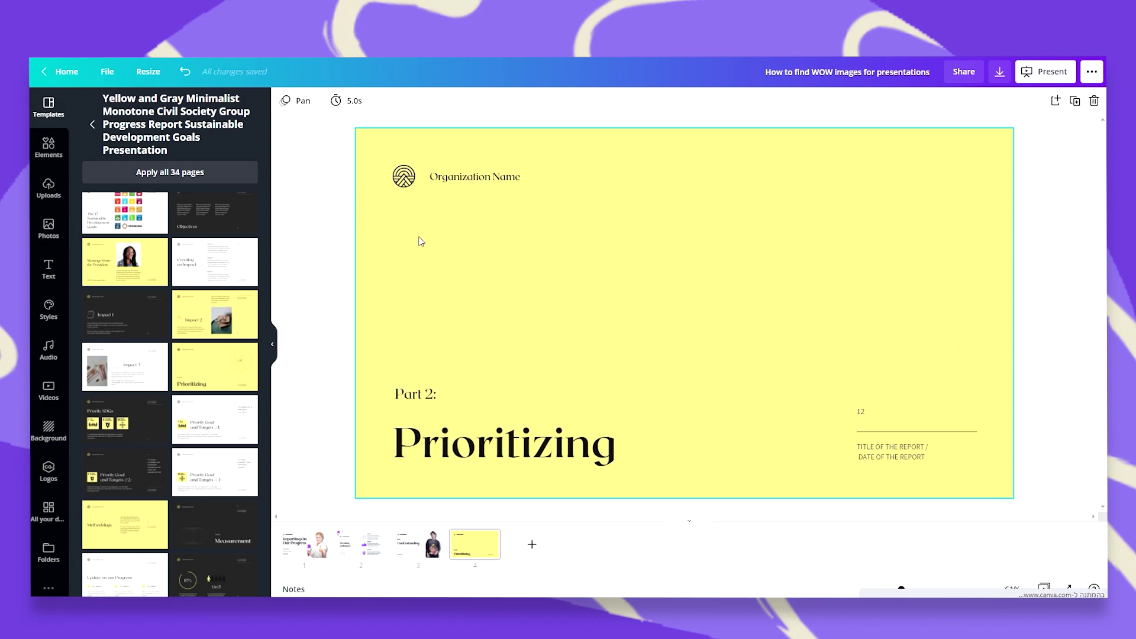
- Search the stock photos for 'prioritizing' and browse the results
left_click(49, 228)
type("prio")
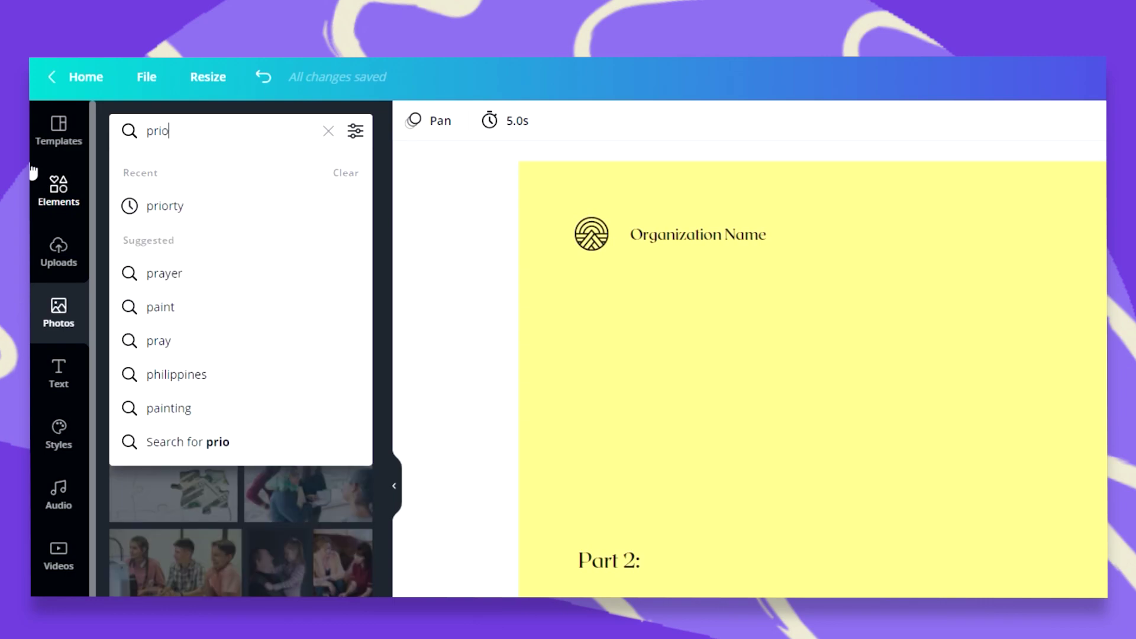
type("ritizing")
key("Return")
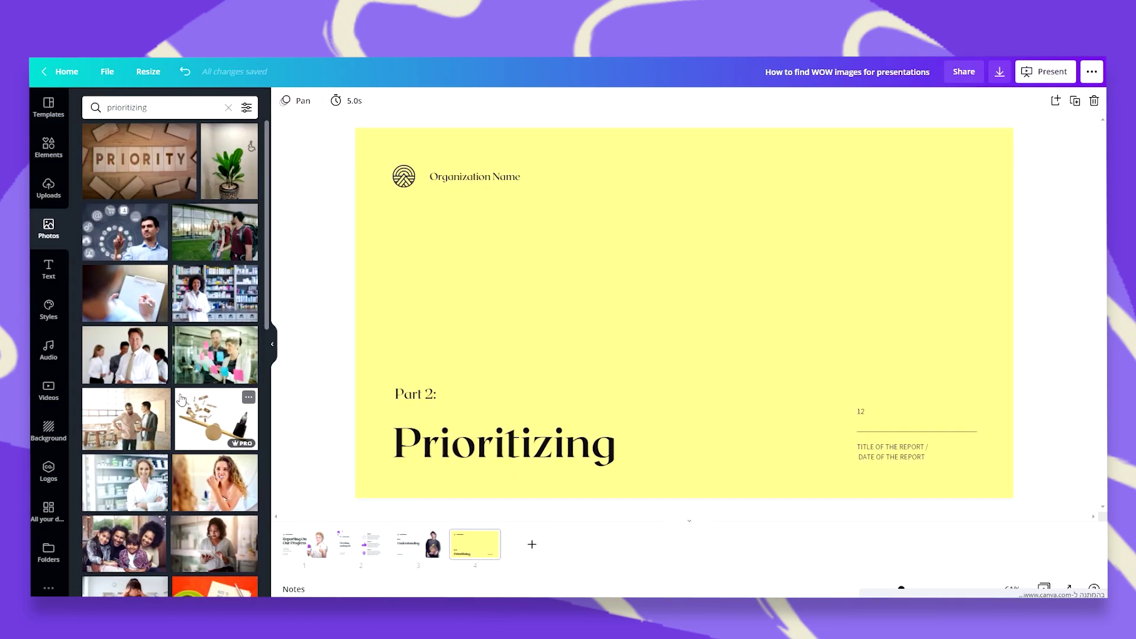
scroll(181, 398, "down", 10)
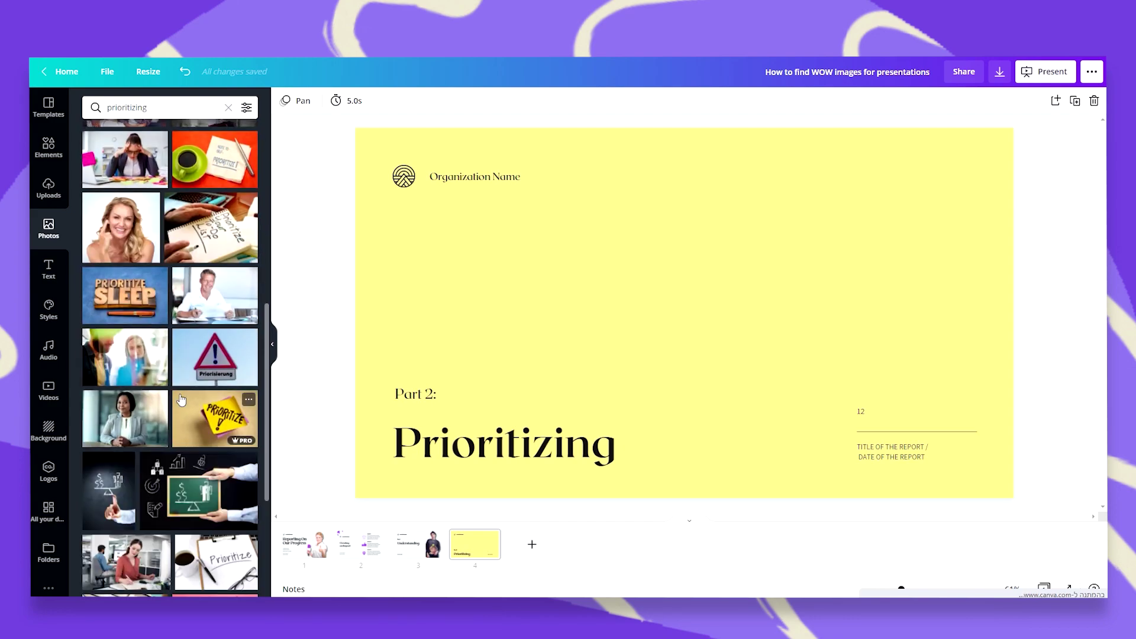
scroll(180, 399, "down", 3)
scroll(181, 397, "down", 8)
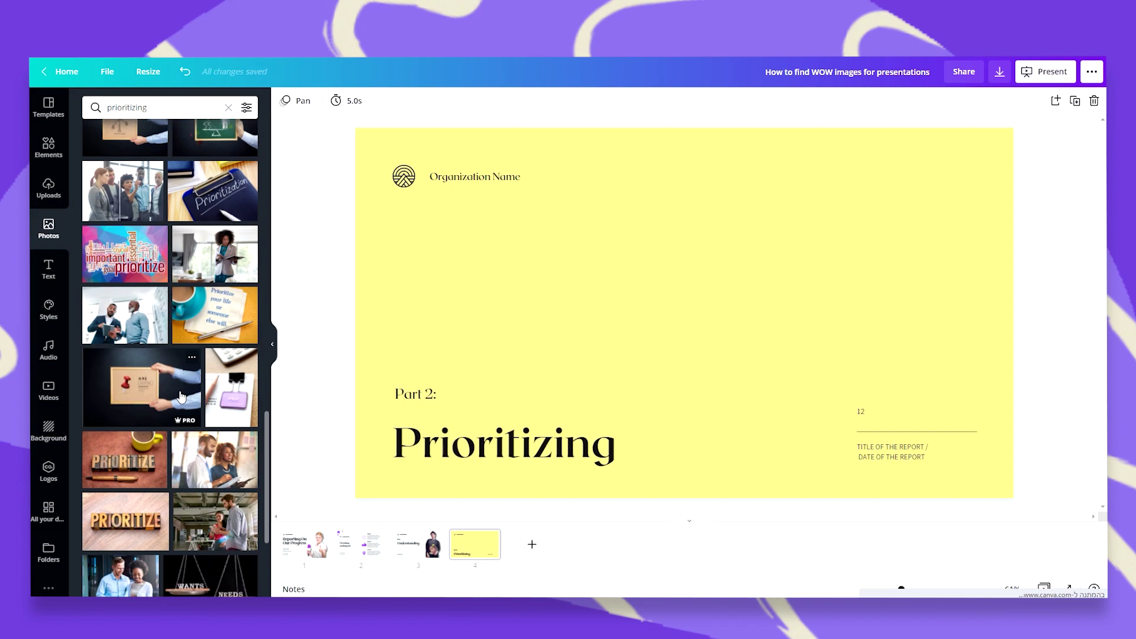
scroll(157, 484, "down", 1)
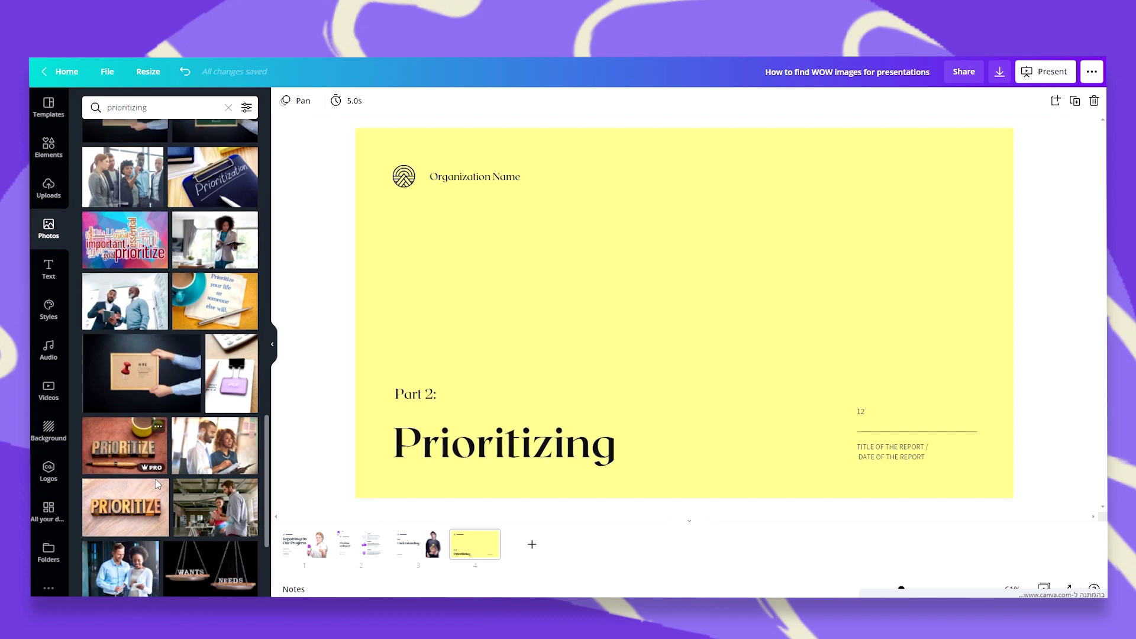
- Check the coffee-and-napkin 'Prioritize your life' photo's details and add it to the slide
mouse_move(157, 388)
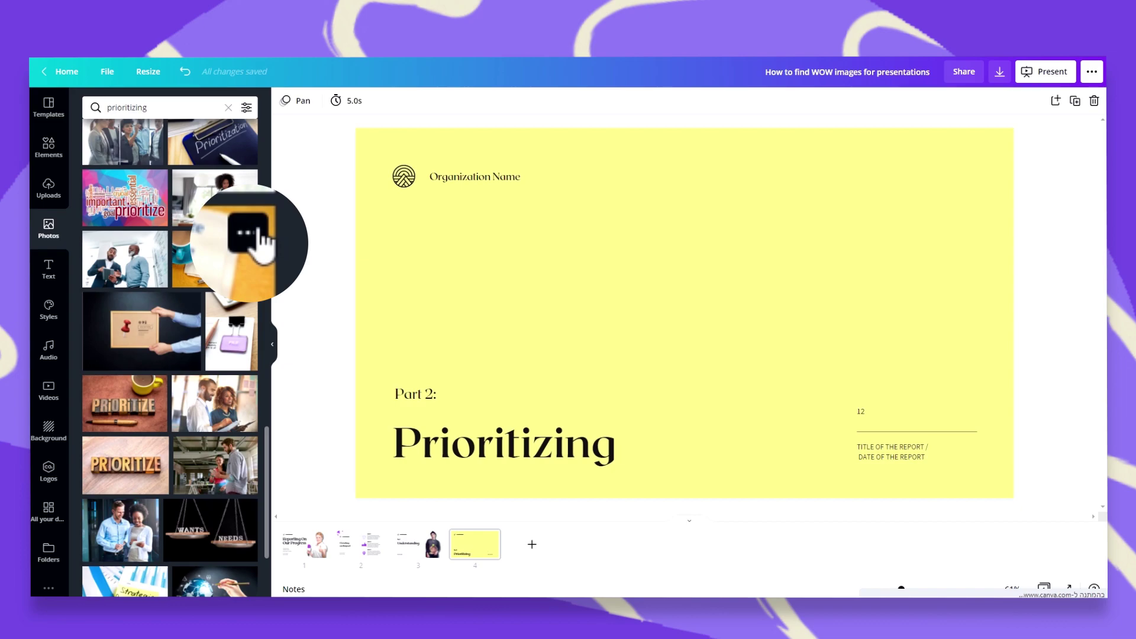
left_click(248, 240)
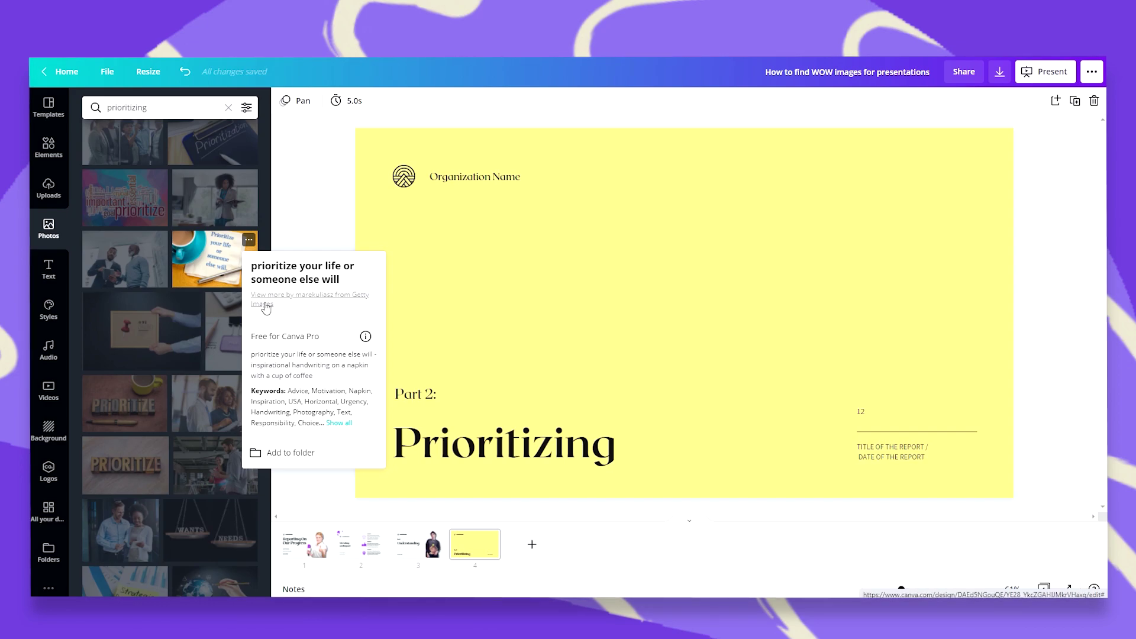
left_click(341, 424)
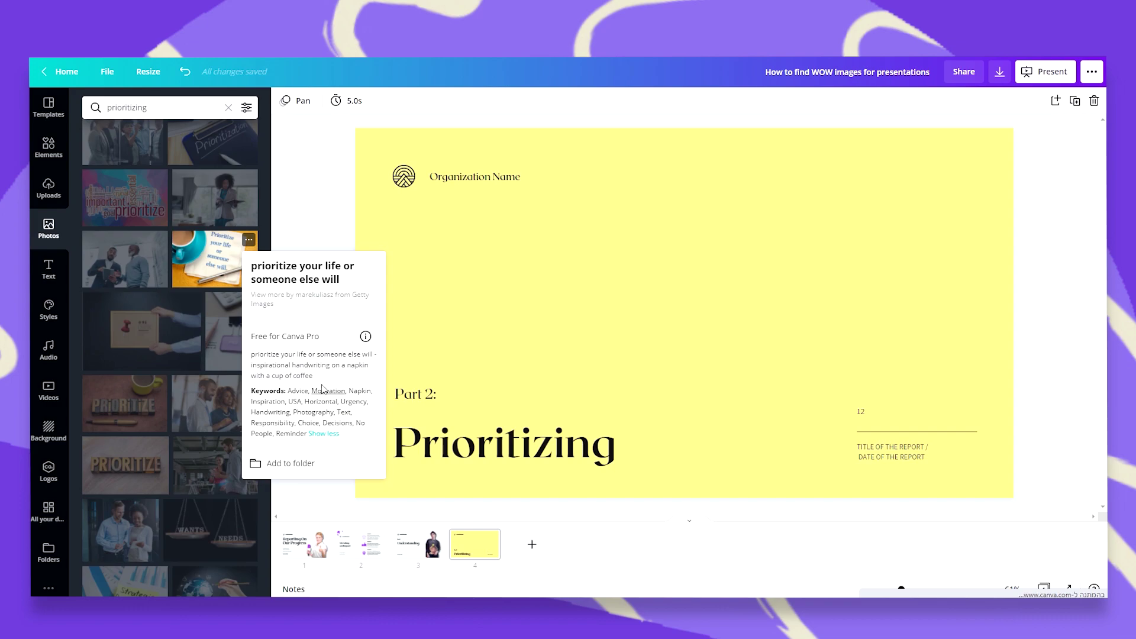
left_click(226, 250)
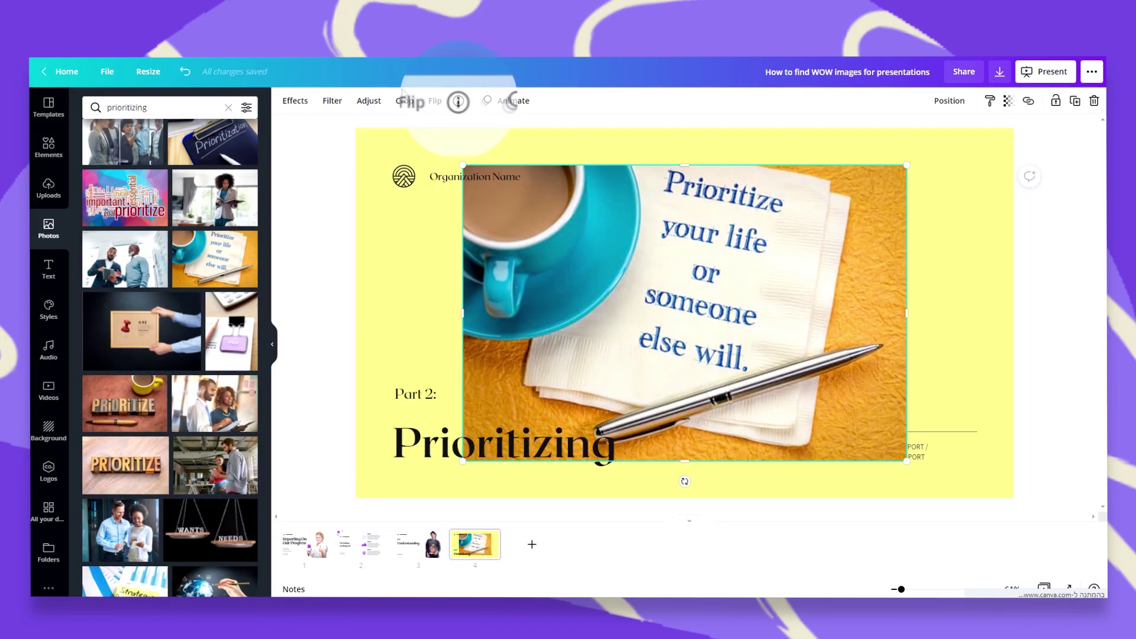
left_click(459, 102)
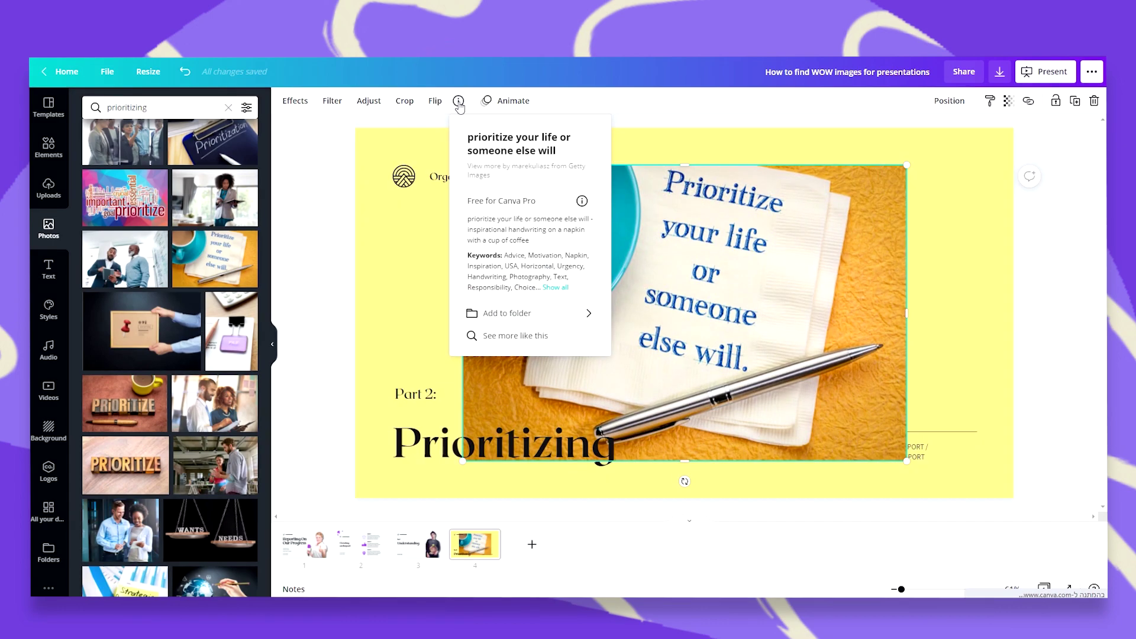
left_click(734, 295)
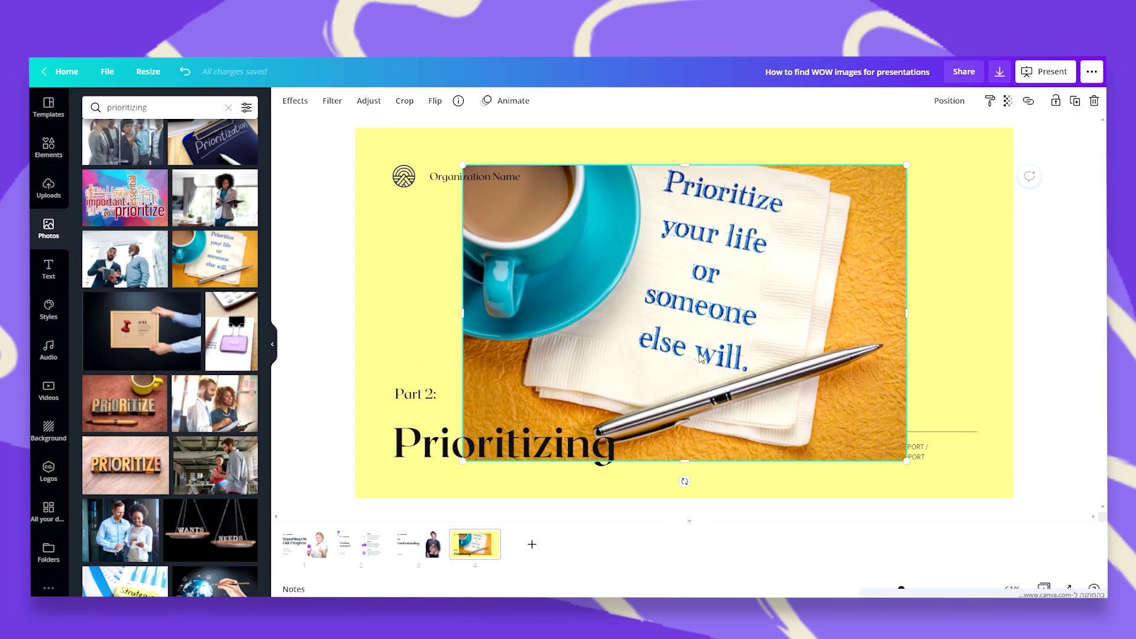
- Delete the napkin photo and set a stacked-hands photo from a 'Teamwork' search as background
key("Delete")
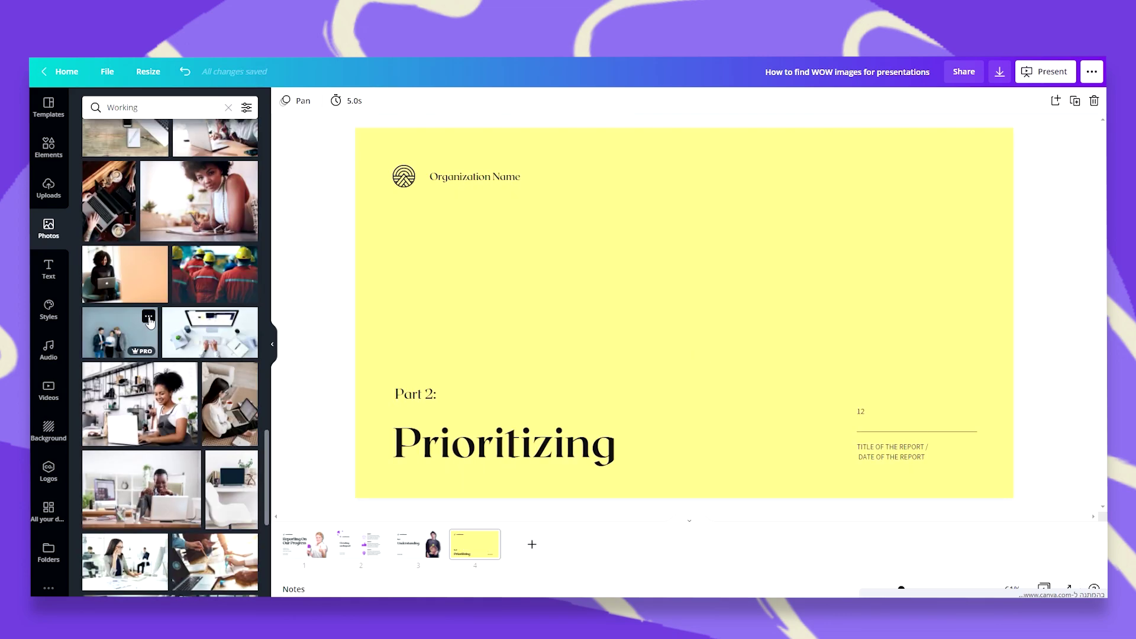
left_click(148, 319)
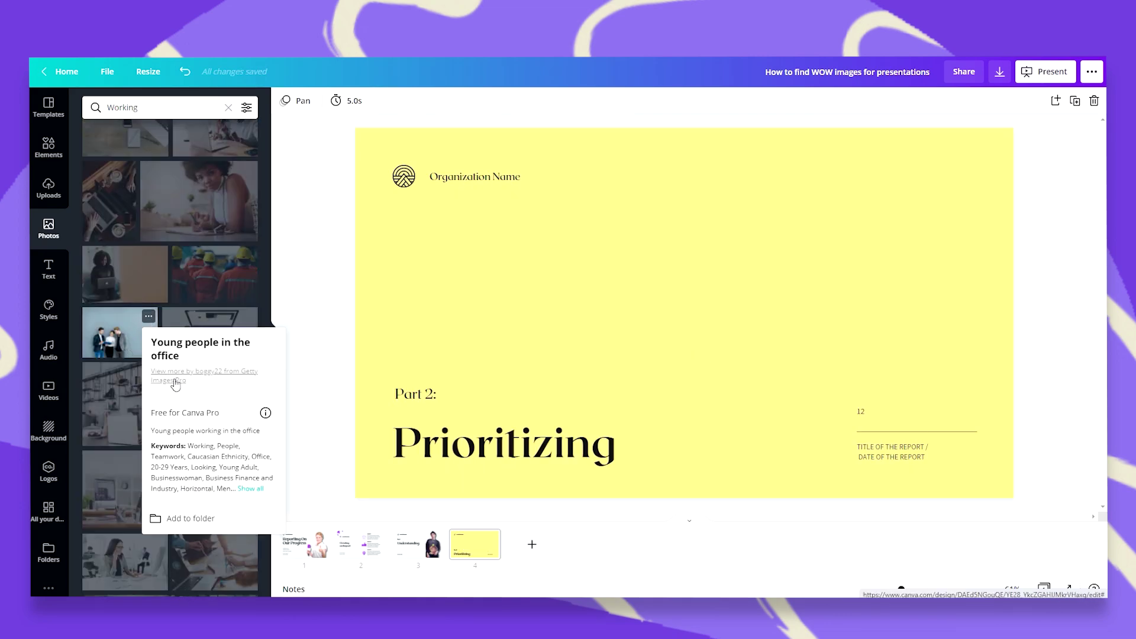
left_click(255, 490)
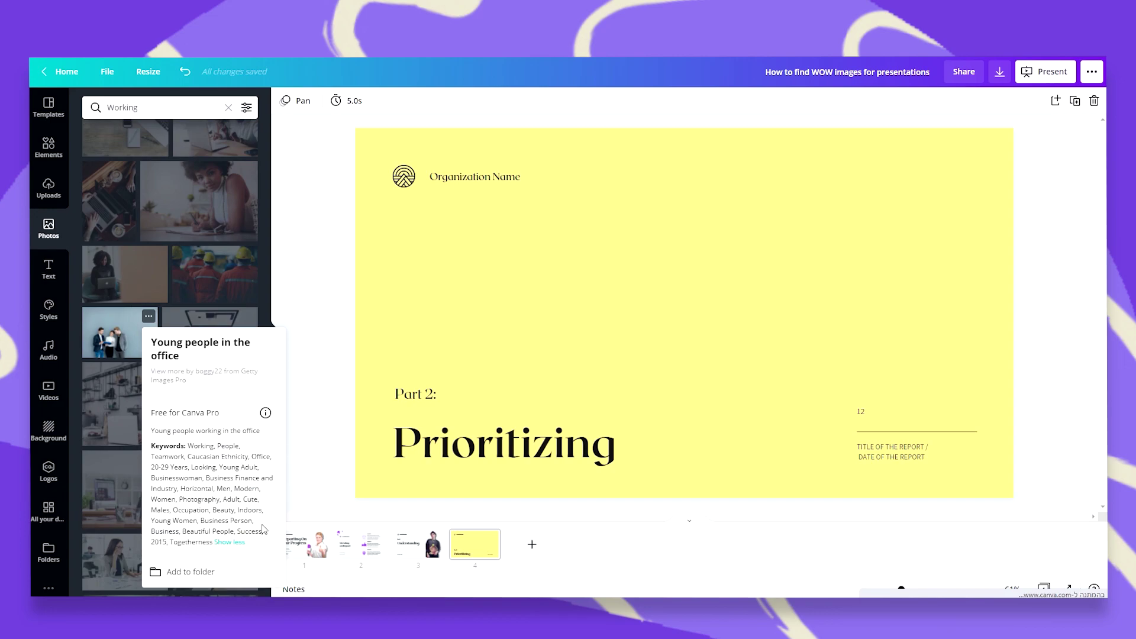
left_click(171, 457)
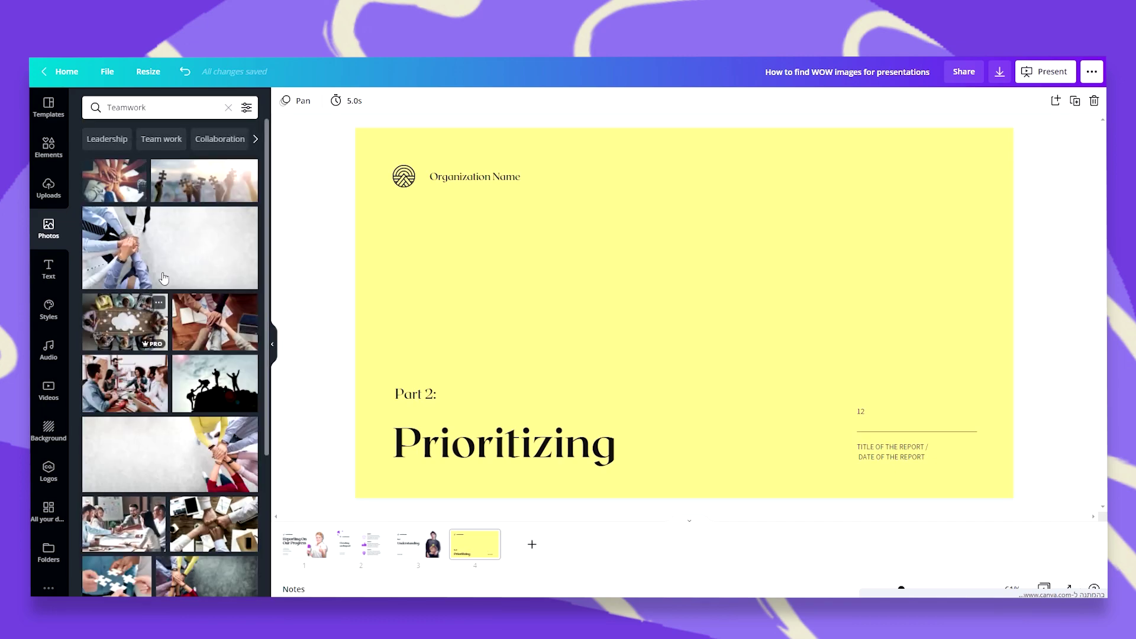
left_click_drag(167, 256, 385, 261)
- Swap in another stacked-hands background photo and shift the Part 2 Prioritizing title left
left_click_drag(386, 409, 667, 283)
left_click(671, 417)
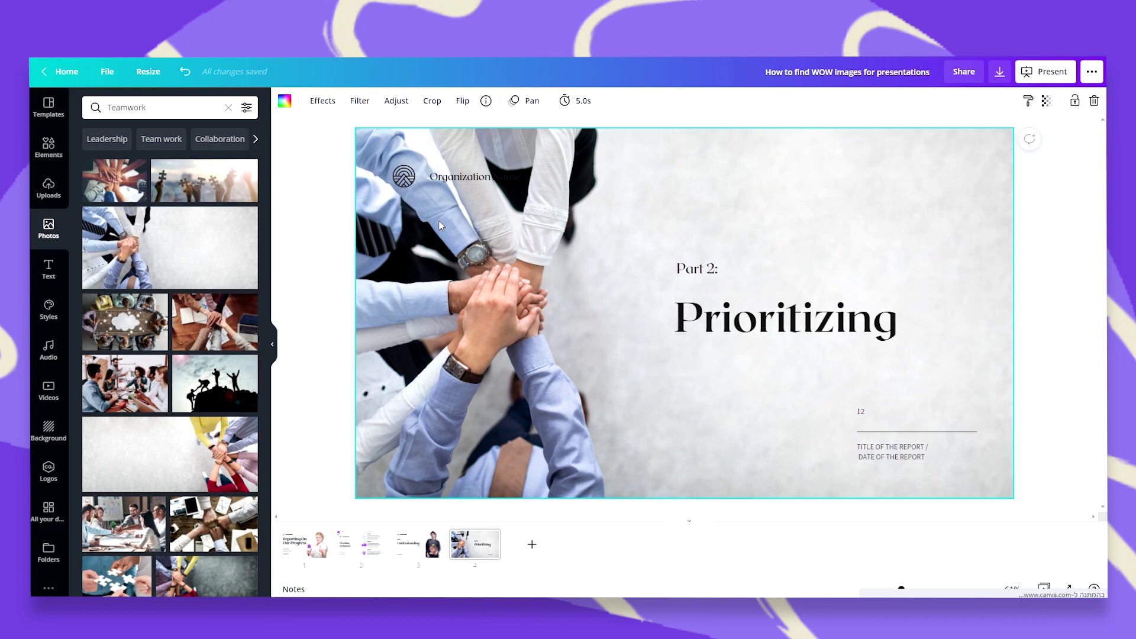
left_click_drag(142, 459, 362, 327)
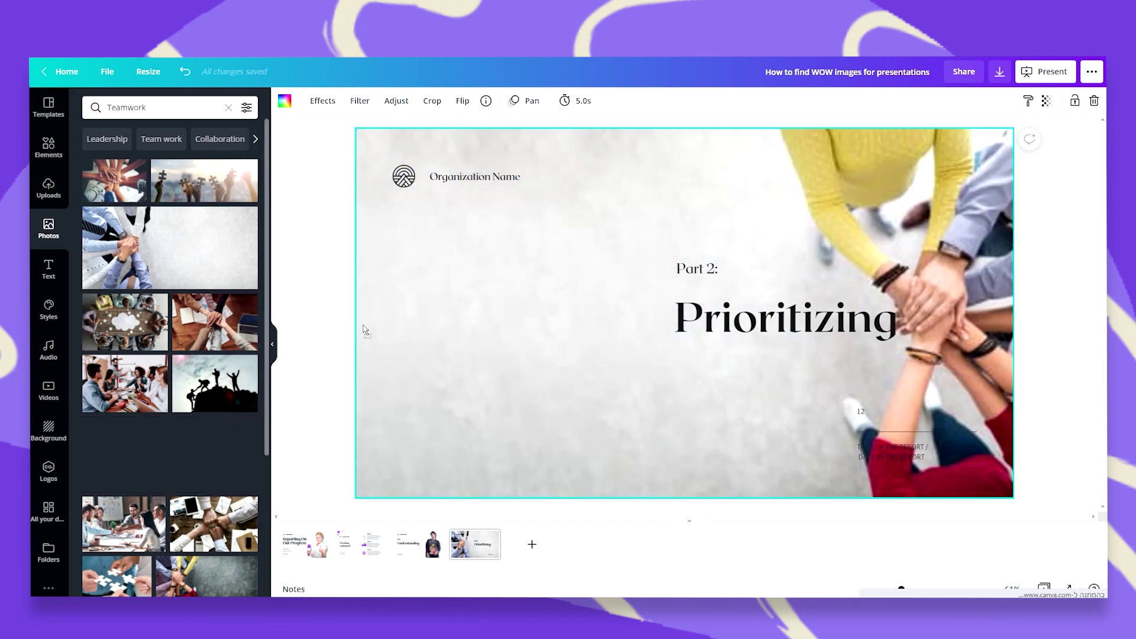
left_click(669, 337)
left_click_drag(828, 328, 555, 343)
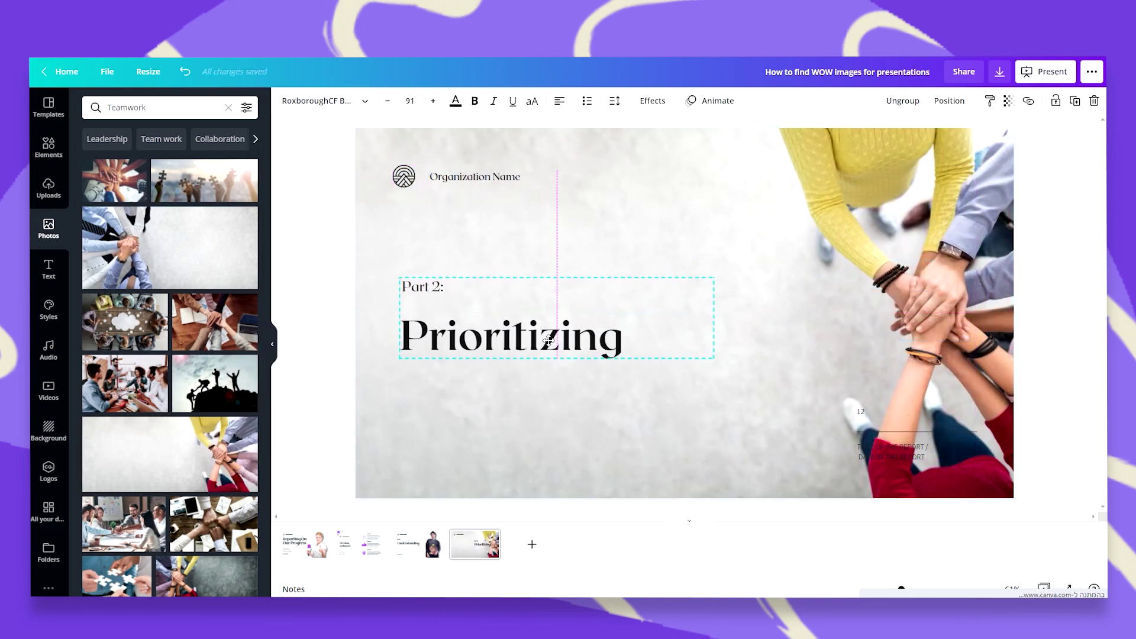
- Make the purple alarm-clock photo the background and move the report title and date block left
scroll(175, 532, "down", 4)
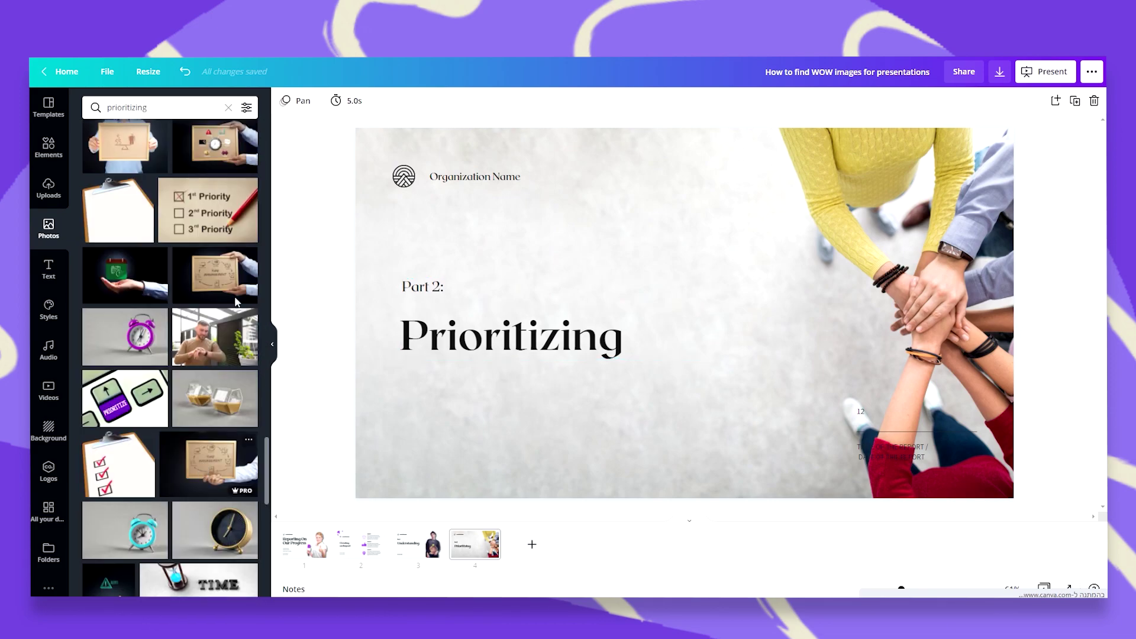
left_click_drag(105, 343, 365, 253)
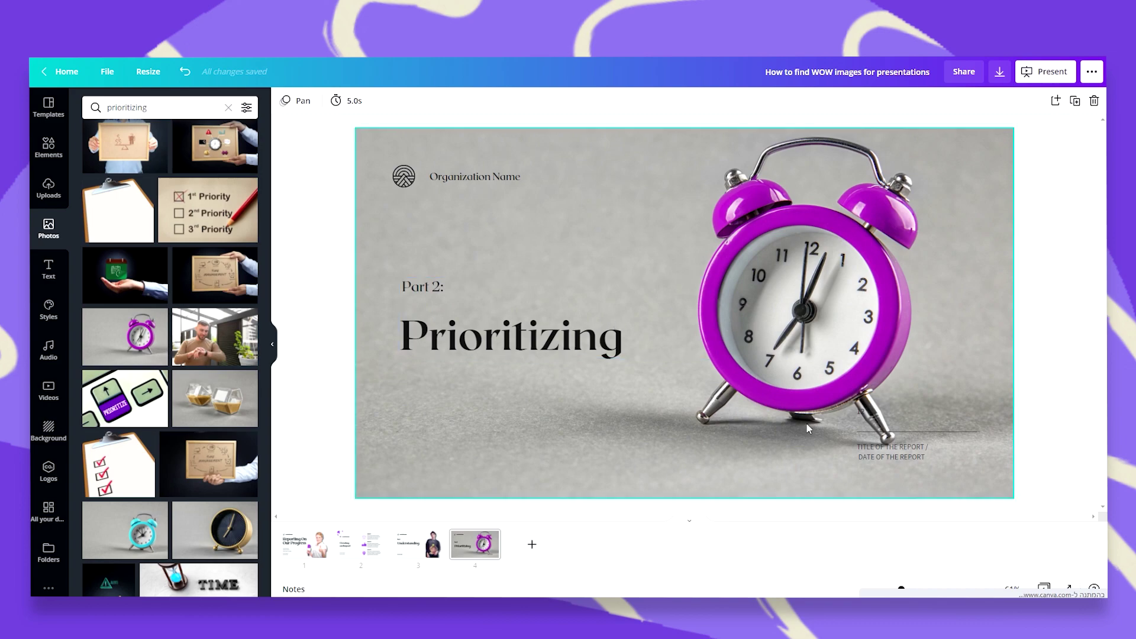
left_click_drag(851, 428, 467, 428)
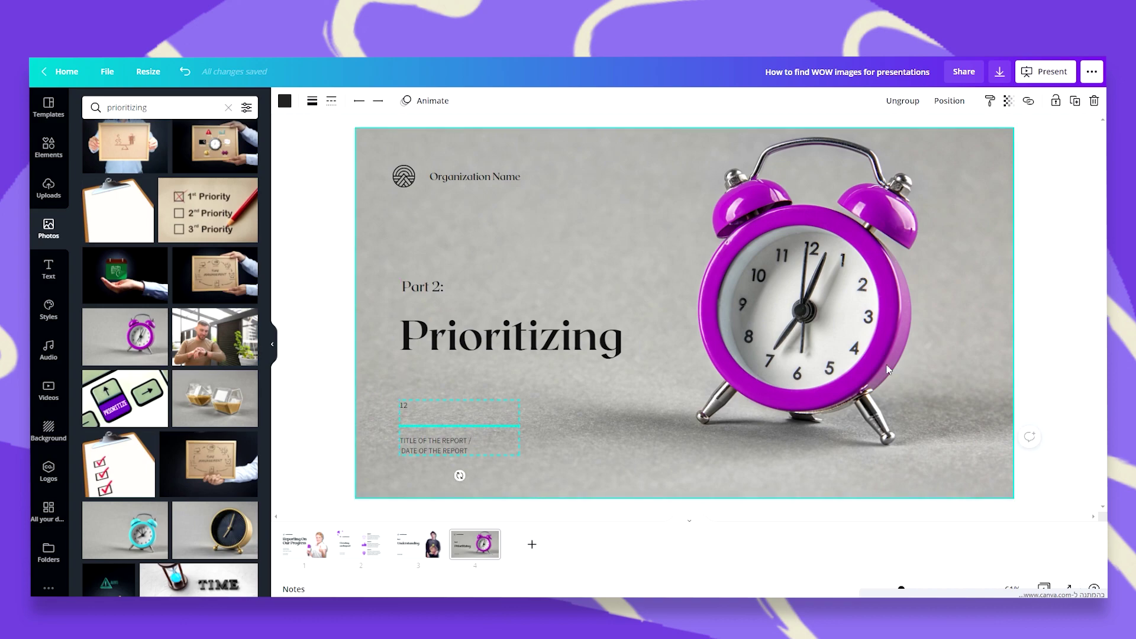
left_click(931, 317)
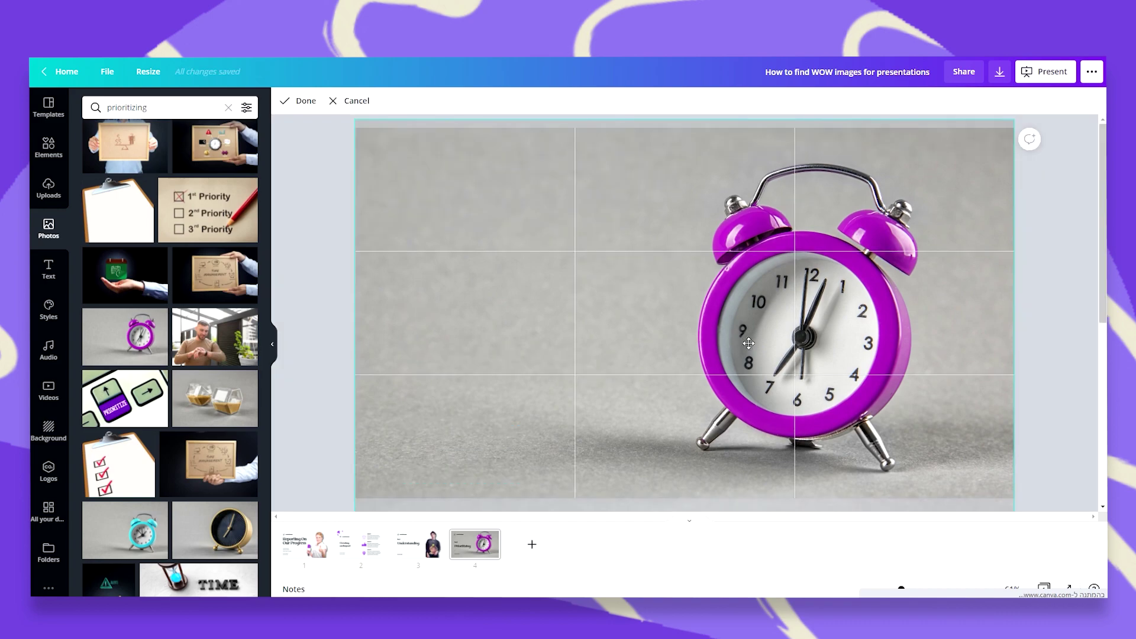